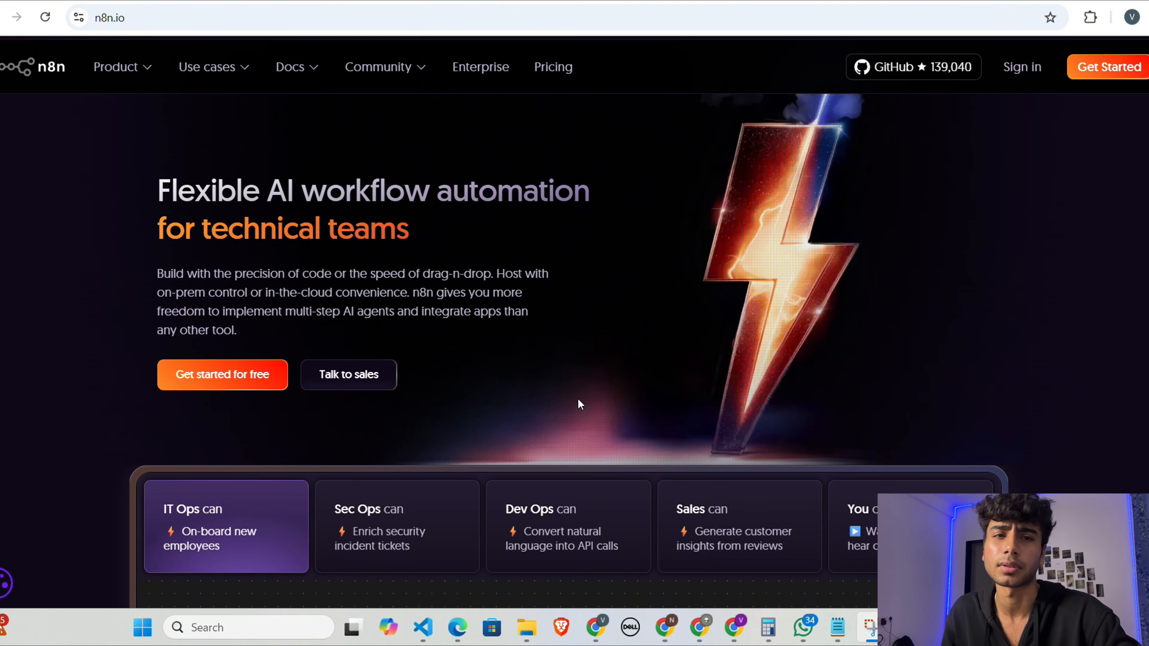
Step: Look over the n8n homepage, including its workflow examples and integrations section
scroll(580, 404, "down", 10)
scroll(580, 402, "down", 5)
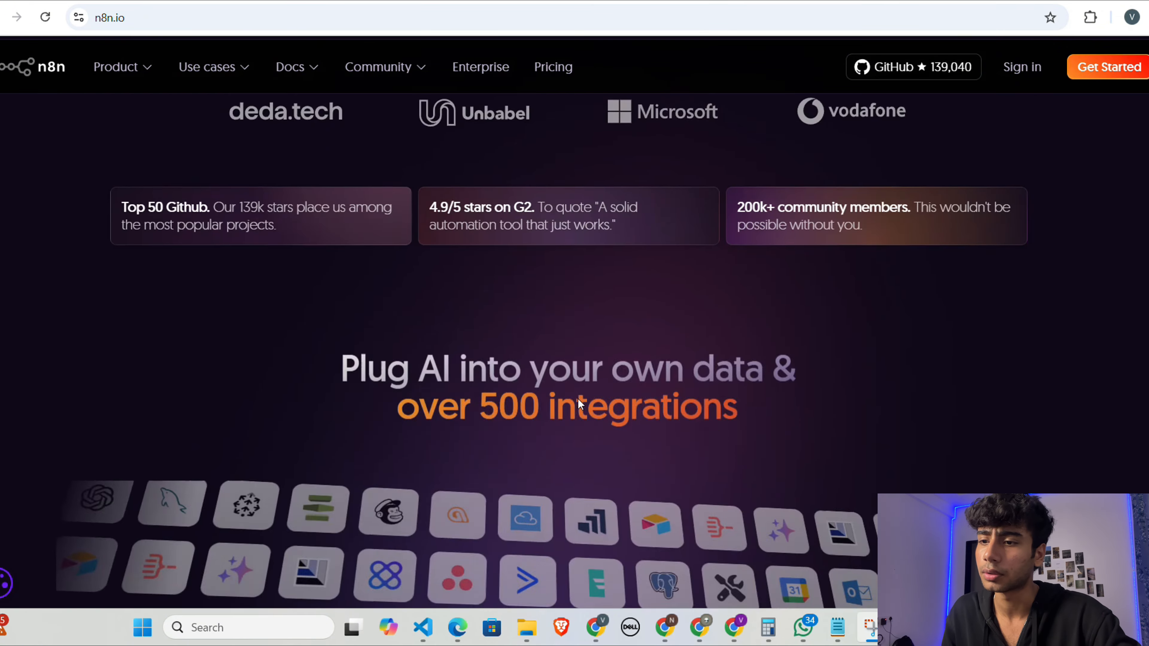
scroll(578, 398, "up", 20)
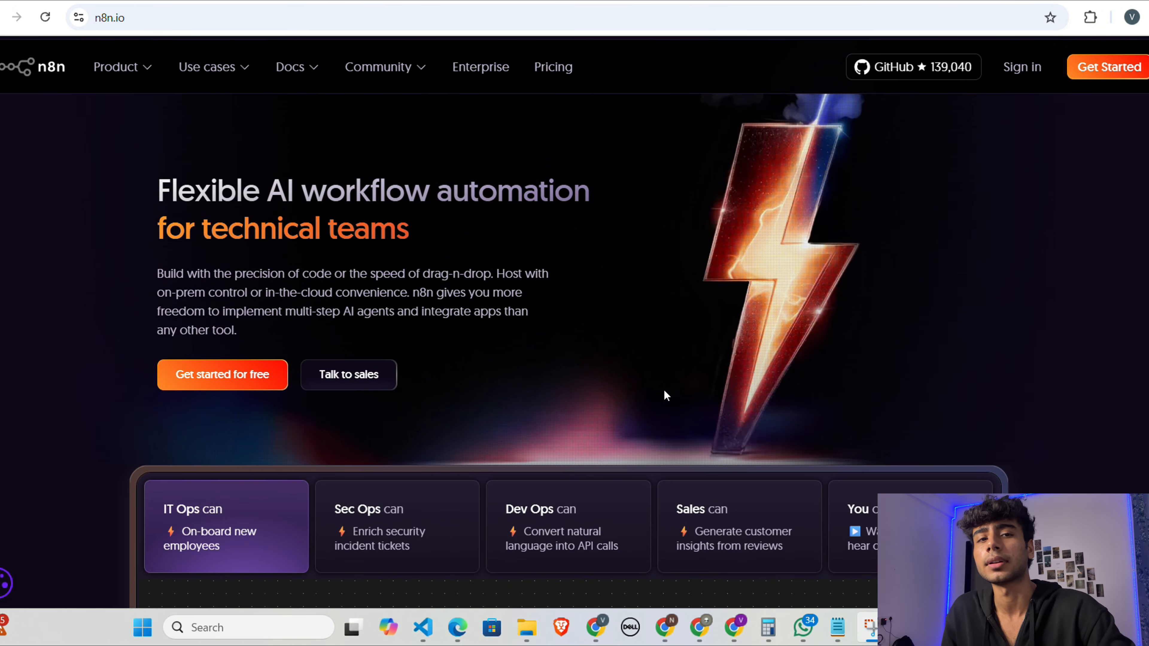
scroll(498, 382, "down", 4)
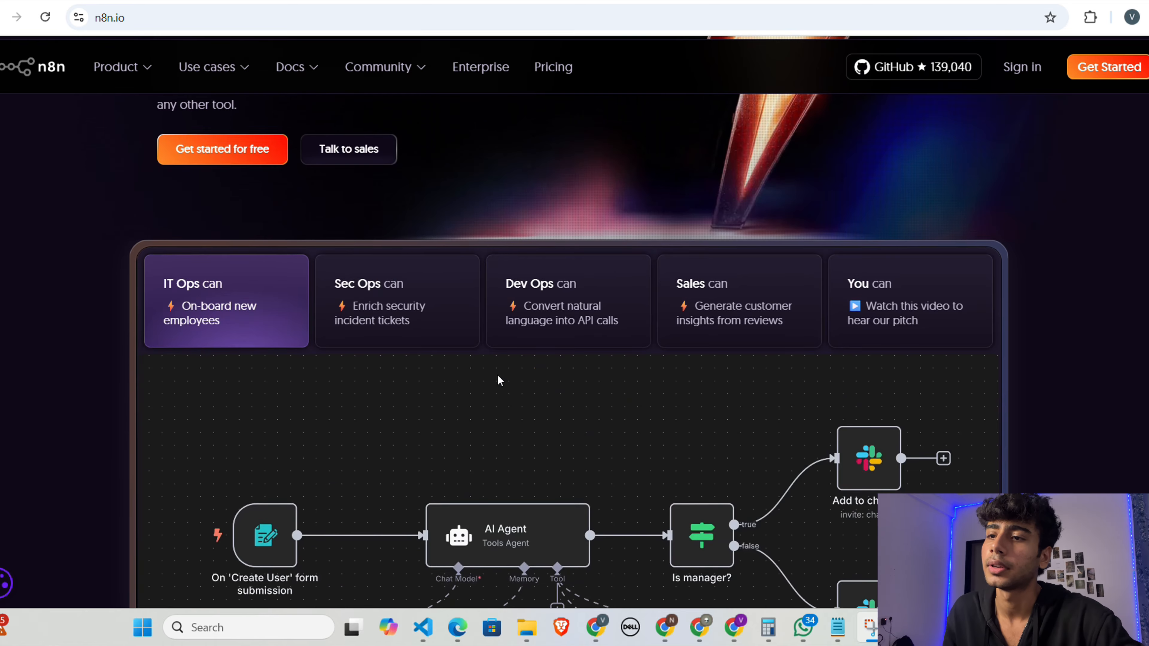
scroll(499, 380, "up", 4)
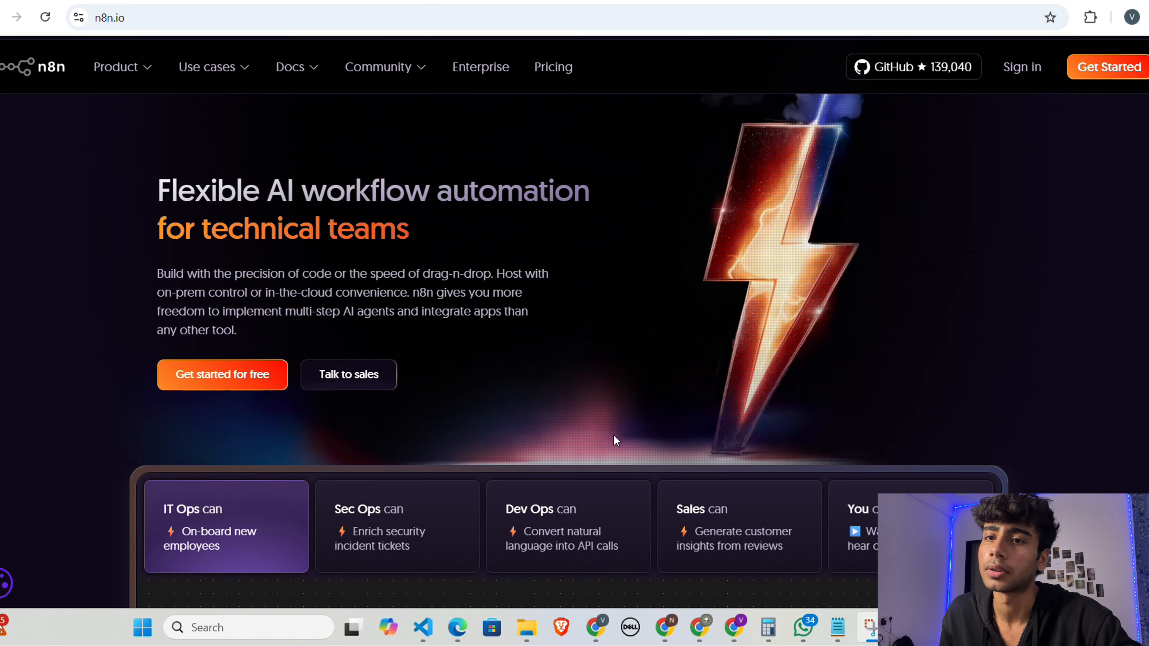
scroll(442, 338, "down", 5)
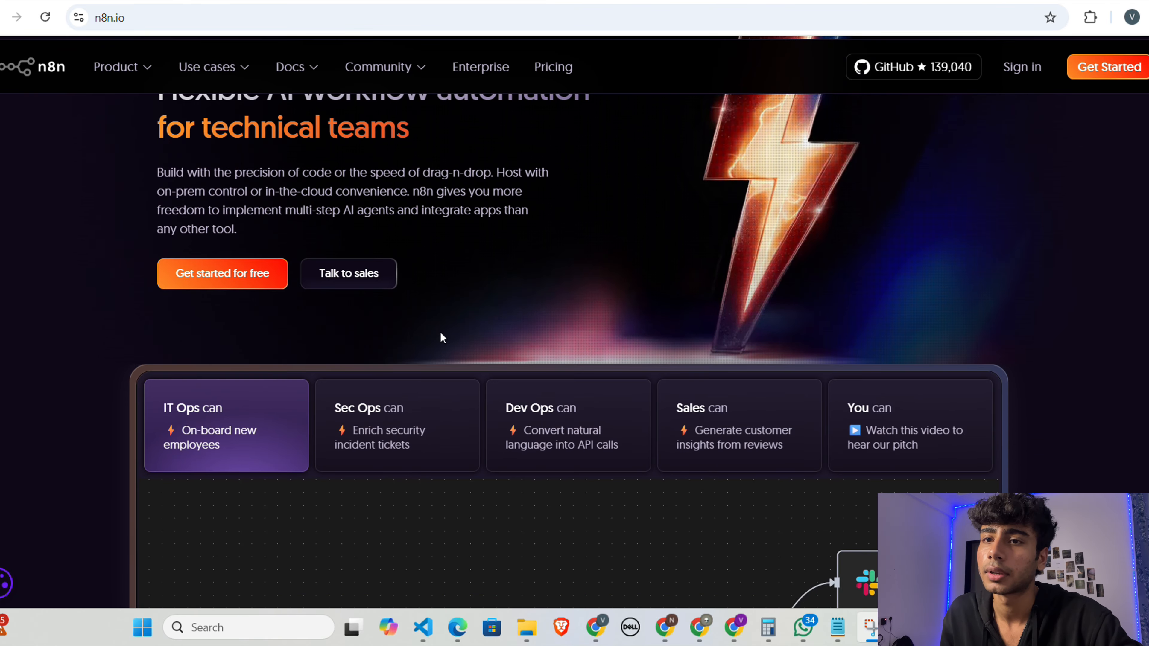
scroll(442, 337, "up", 5)
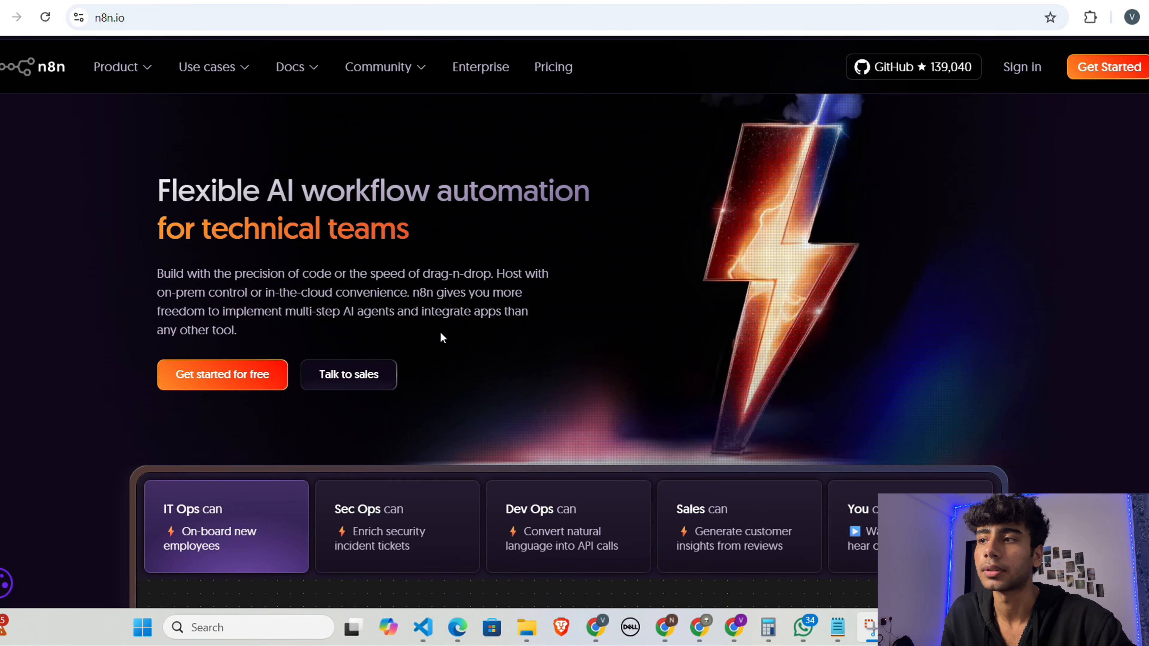
scroll(545, 374, "down", 5)
scroll(546, 374, "up", 5)
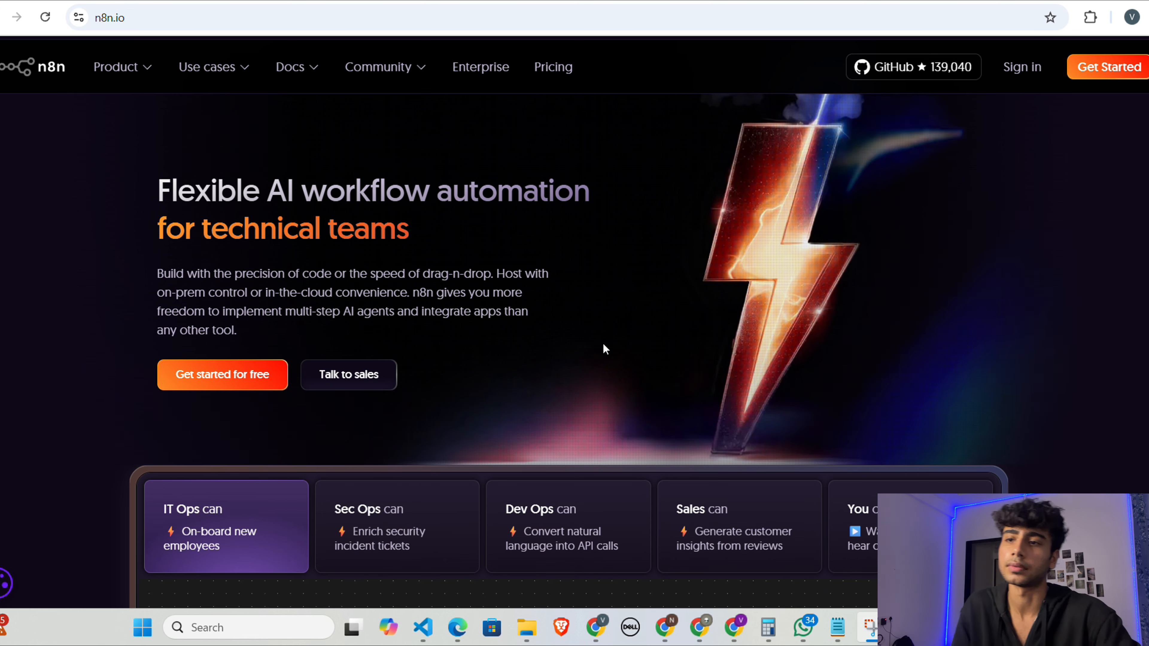
scroll(547, 407, "down", 15)
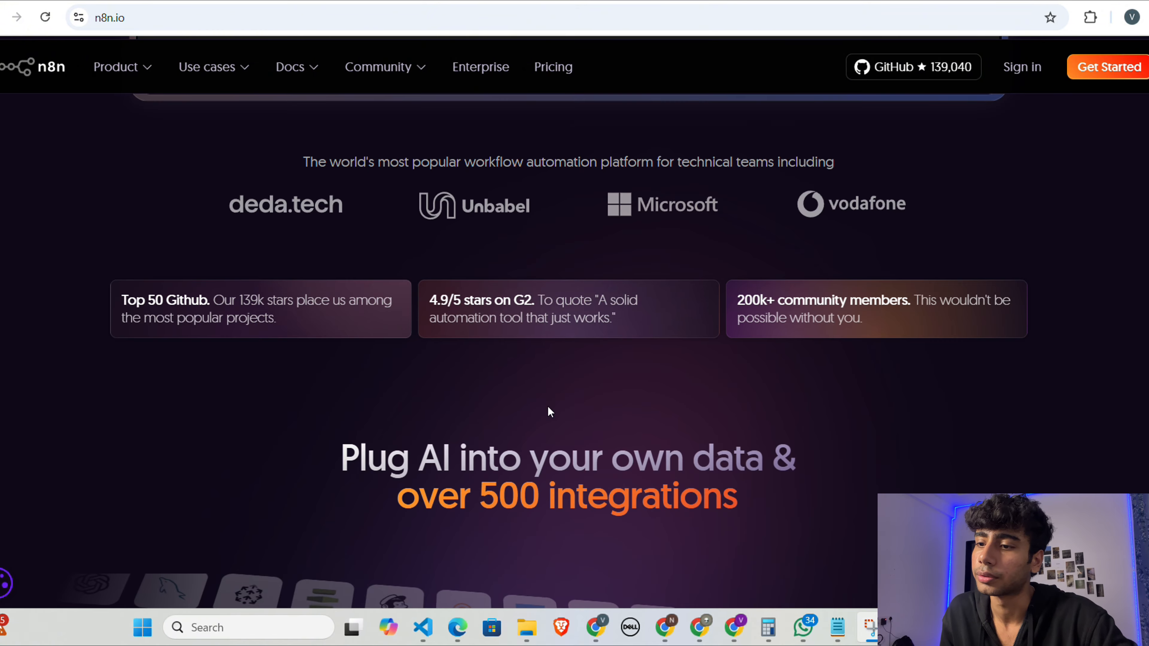
scroll(547, 407, "up", 15)
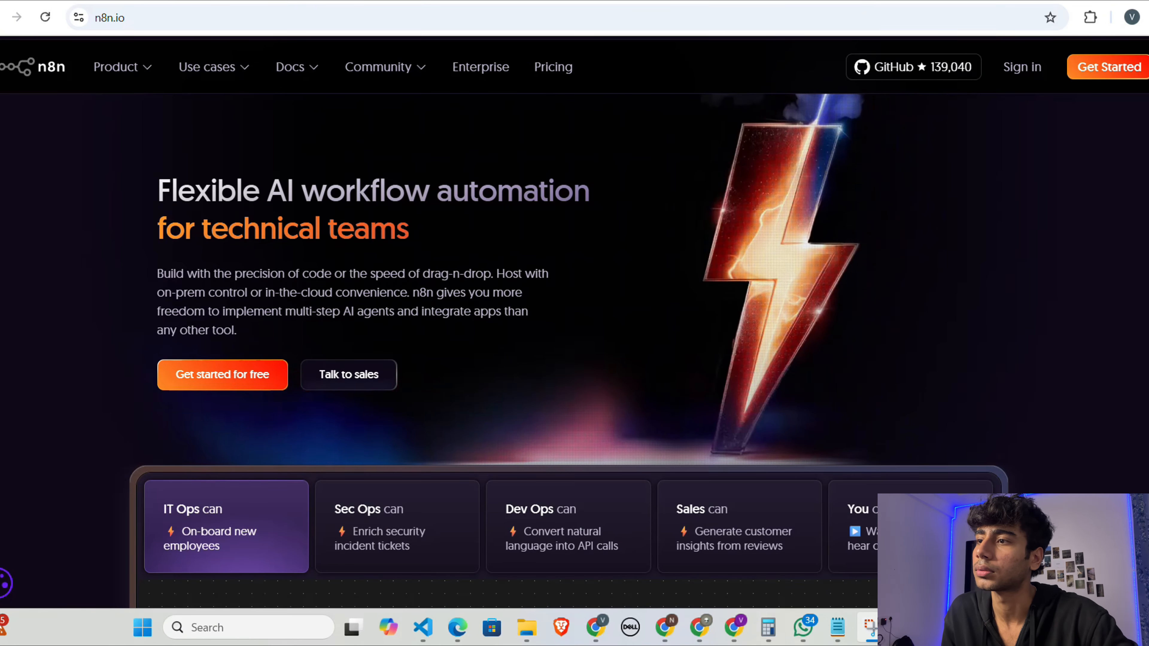
Step: Switch to the n8n workspace overview and open the Google Maps Scraper workflow from the workflow list
left_click(263, 1)
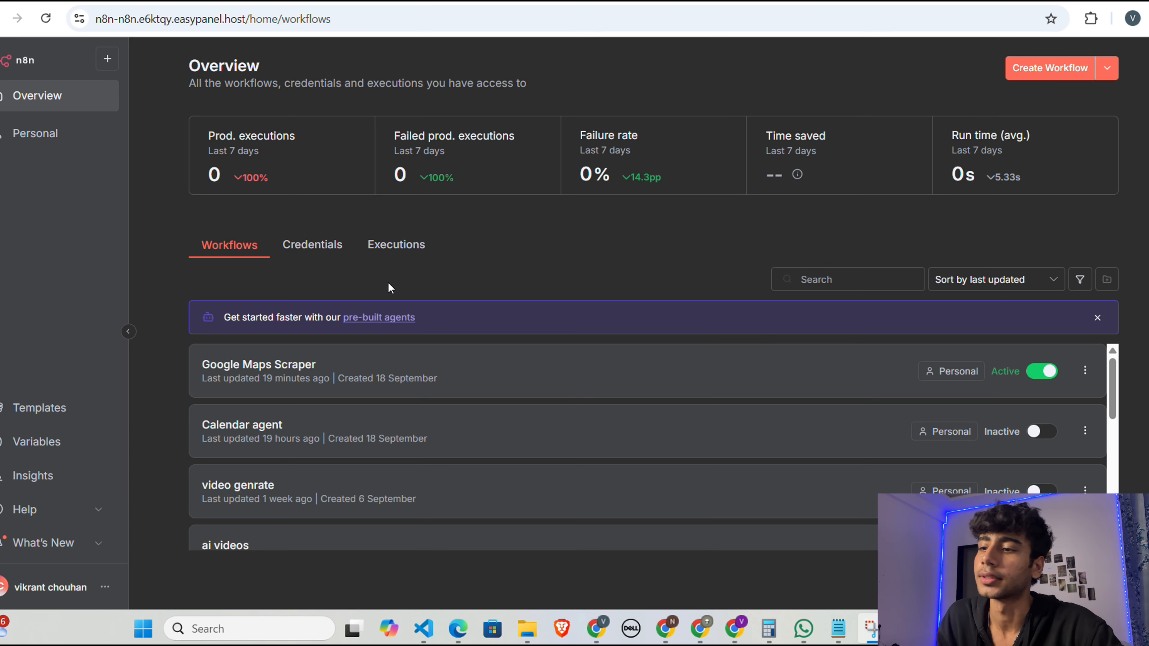
scroll(660, 439, "down", 5)
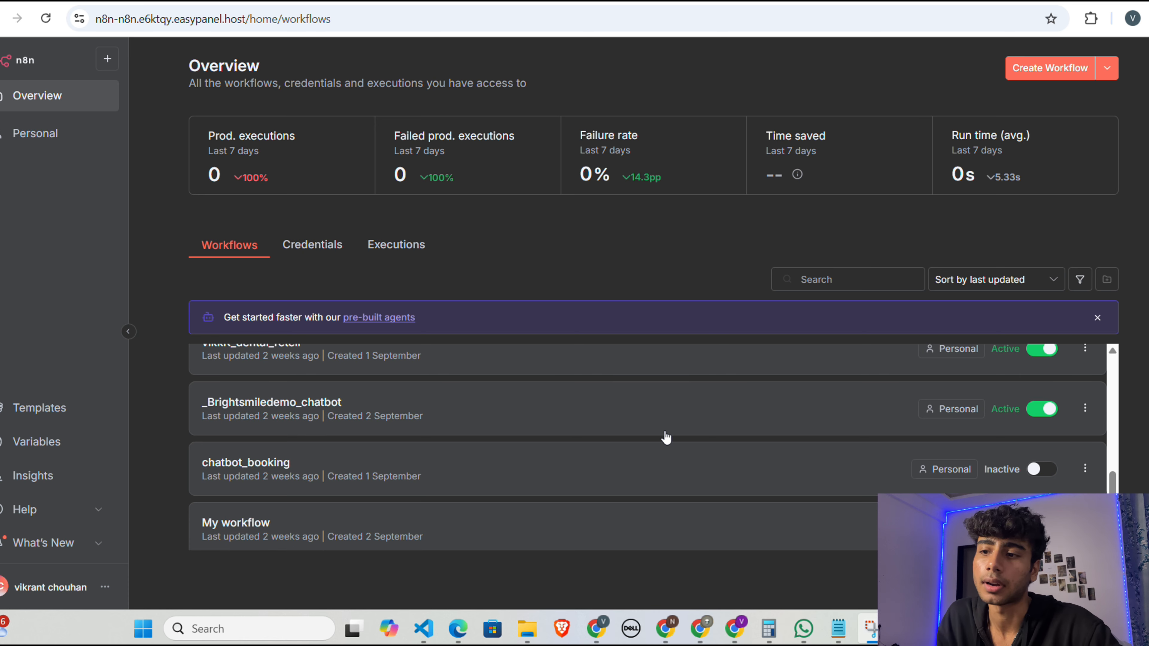
scroll(580, 446, "up", 5)
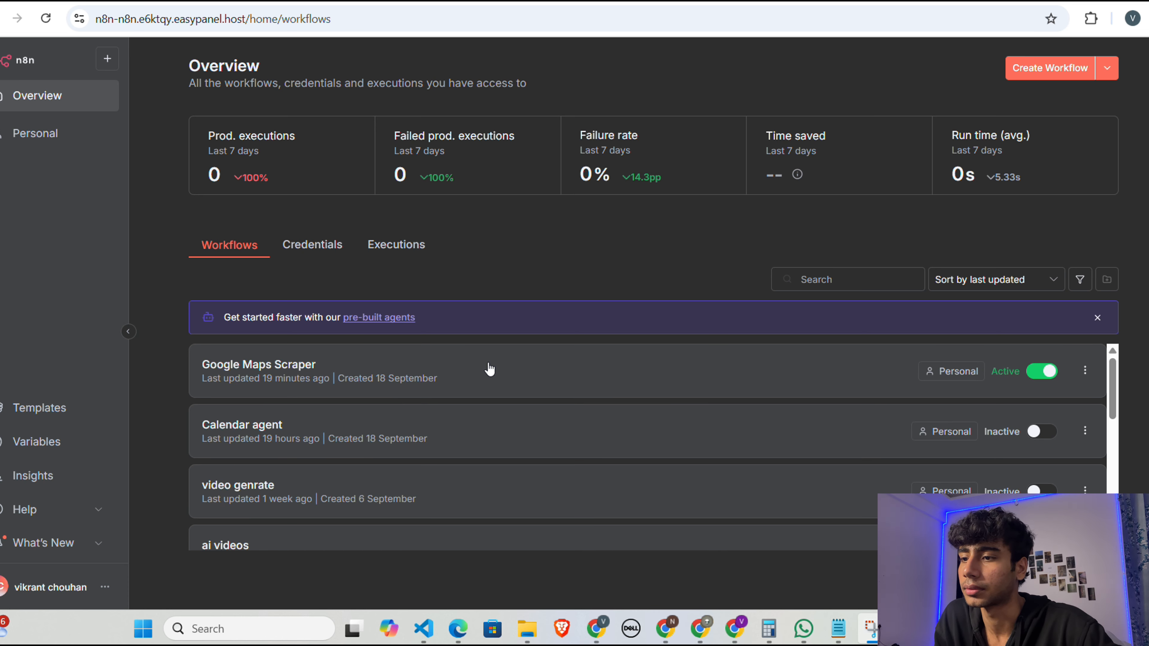
left_click(514, 364)
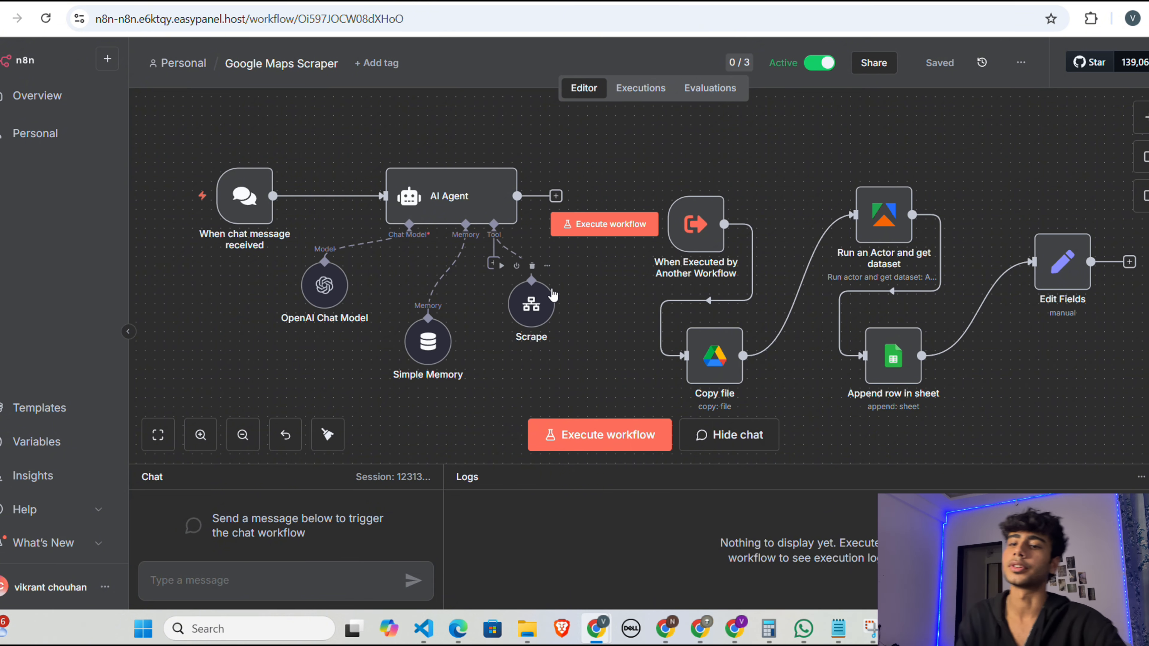
Step: Examine the node layout of the Google Maps Scraper workflow, from the chat trigger and AI Agent to the Edit Fields node
scroll(1022, 372, "right", 1)
scroll(1022, 373, "up", 1)
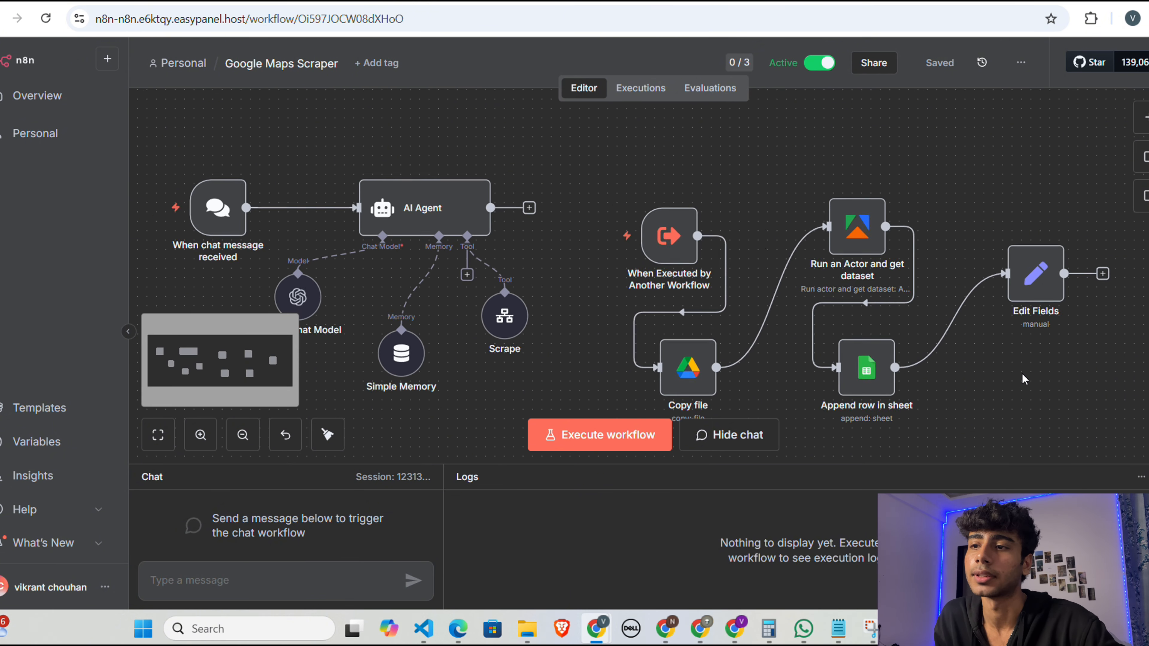
scroll(1021, 373, "down", 1)
scroll(1022, 372, "down", 1)
scroll(1022, 373, "right", 1)
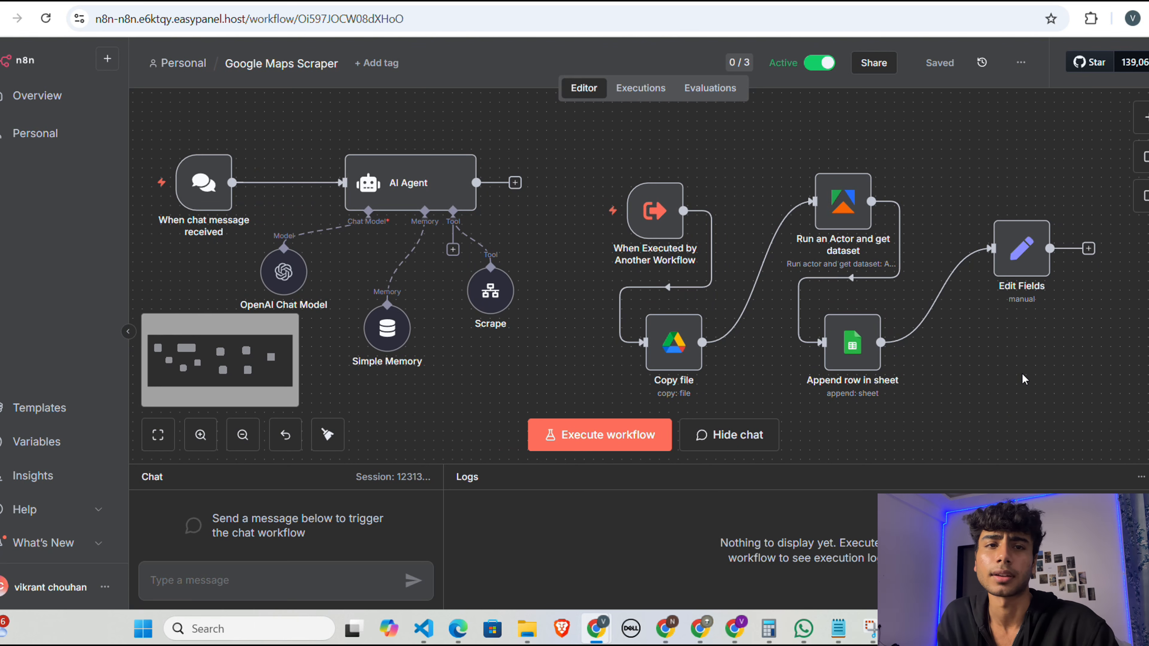
scroll(533, 308, "left", 2)
scroll(517, 314, "down", 1)
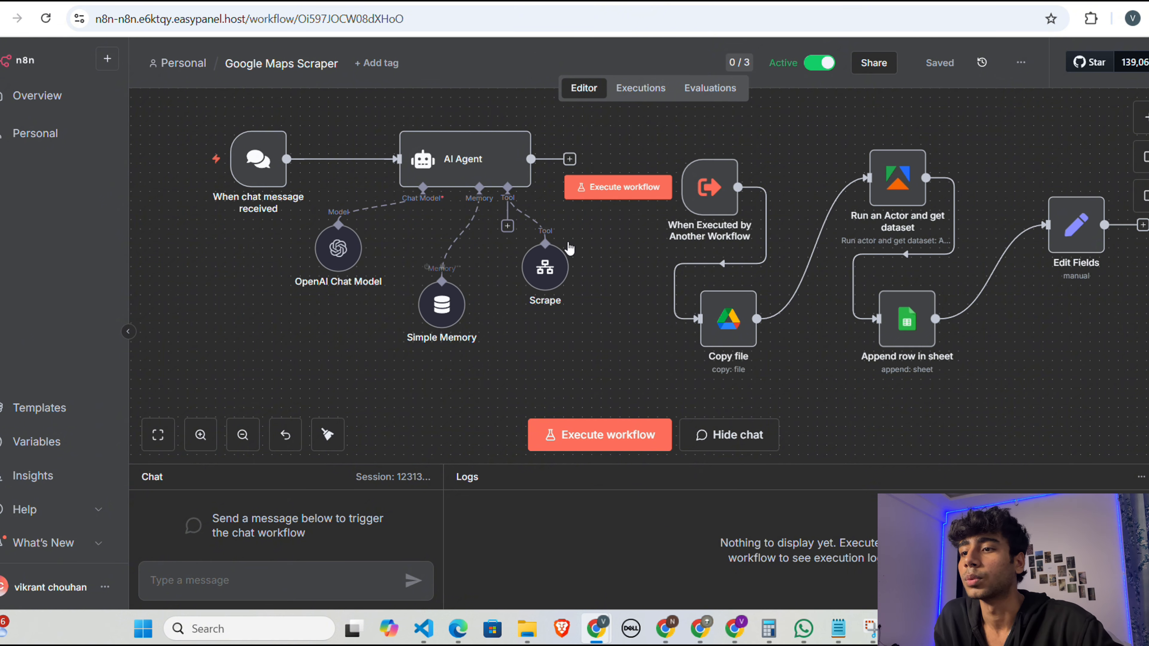
scroll(1081, 322, "right", 1)
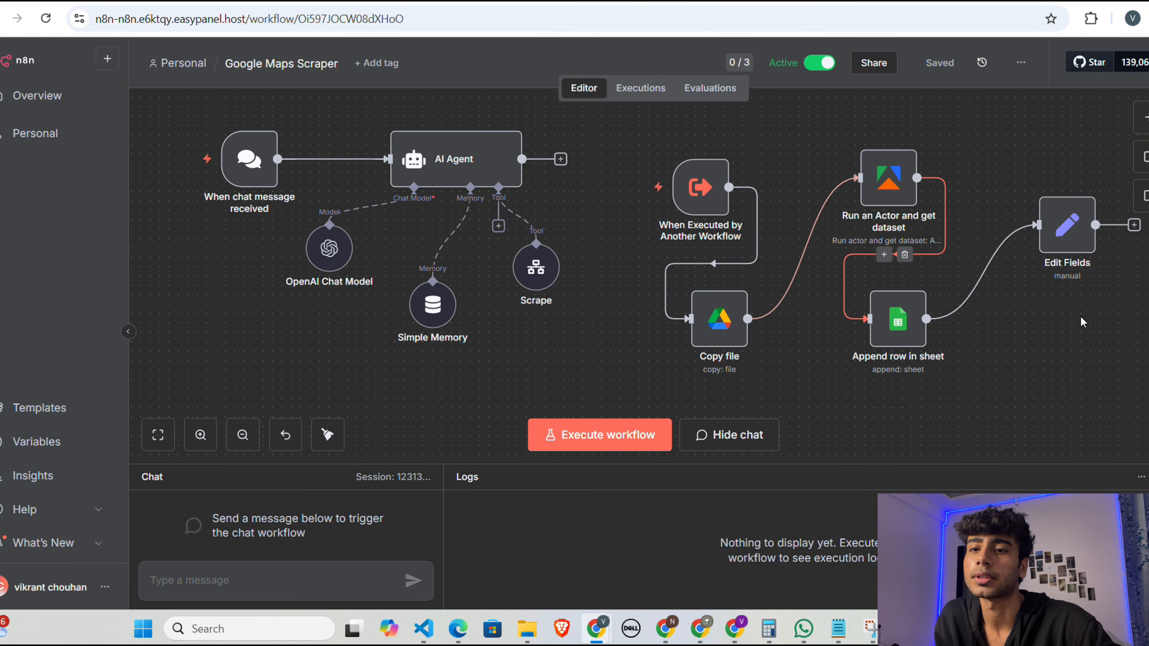
scroll(1082, 321, "right", 5)
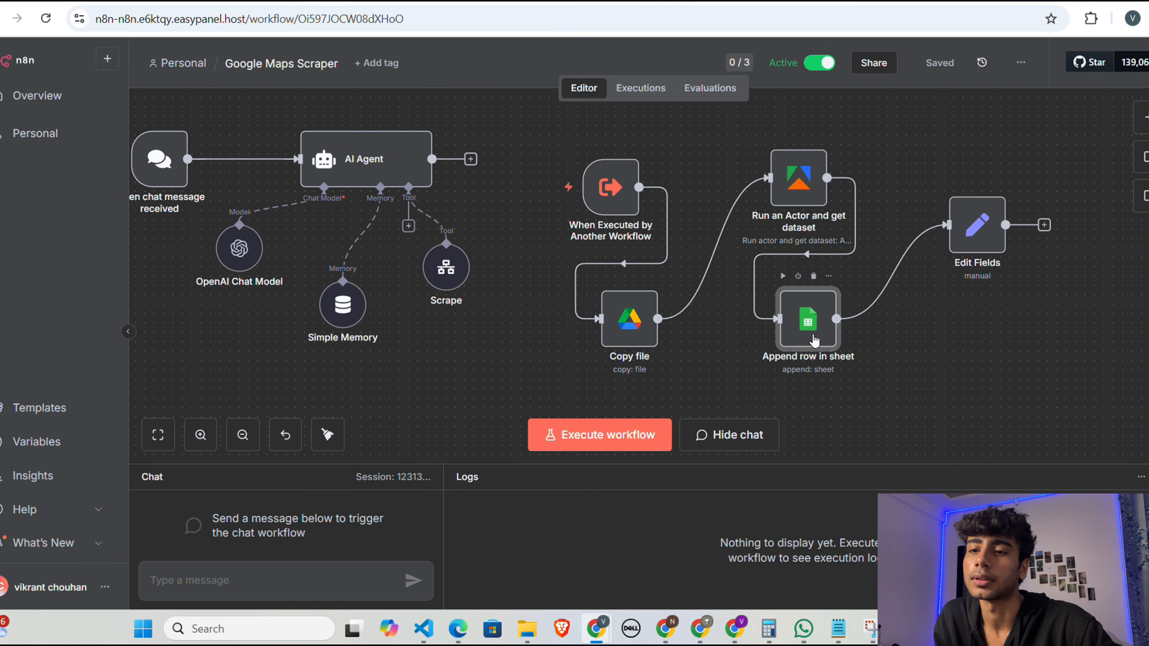
Step: Inspect the parameters and column mappings of the Append row in sheet node
double_click(814, 340)
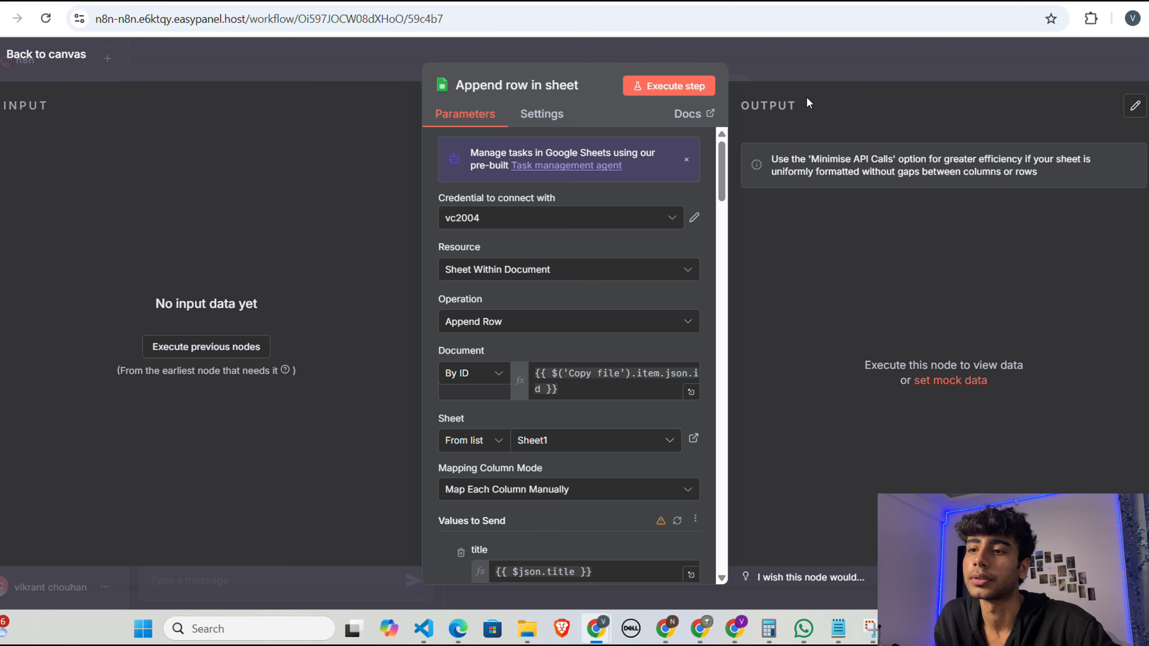
scroll(592, 453, "down", 15)
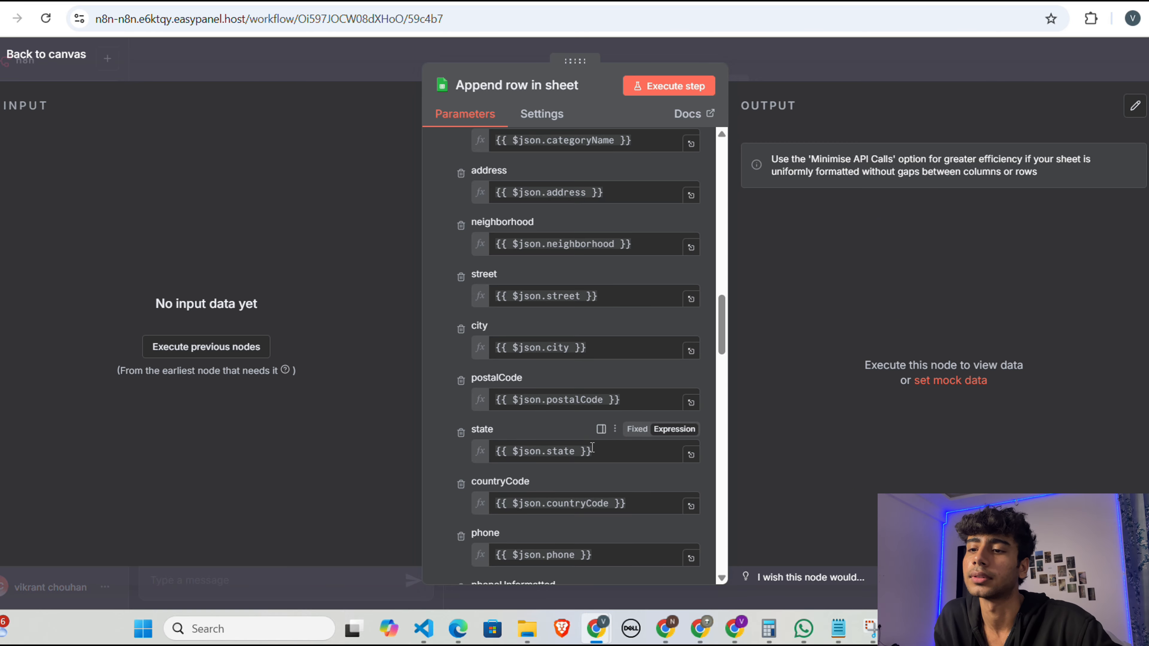
left_click(858, 62)
Step: Review the parameters of the Apify node that runs an Actor and gets the dataset
double_click(798, 181)
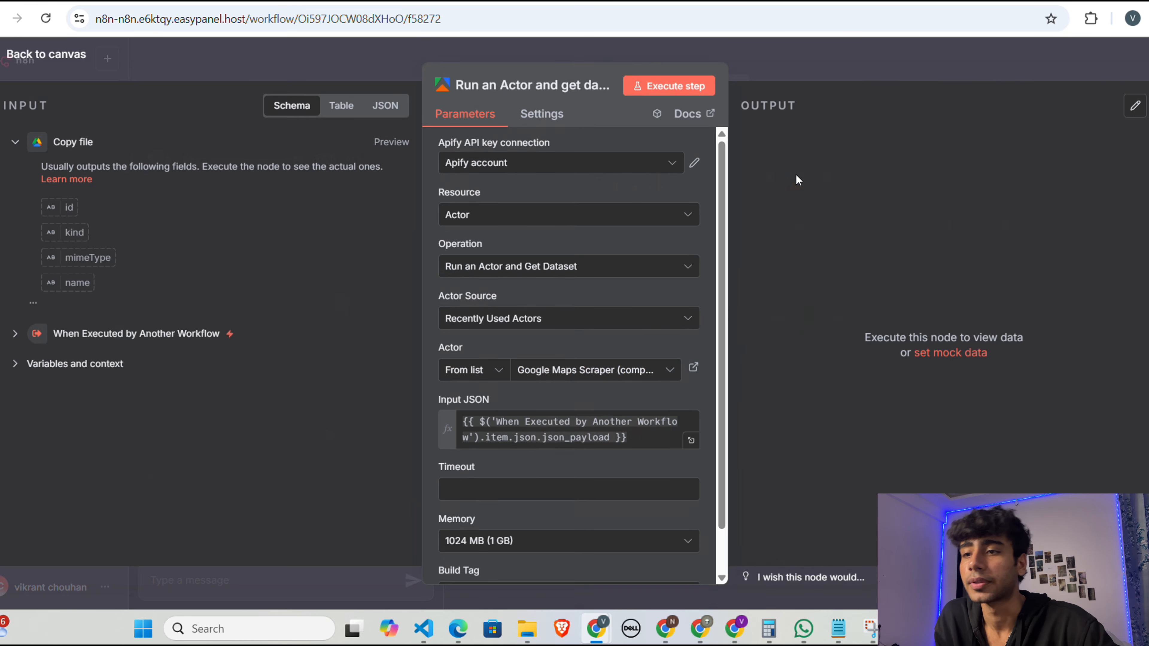
scroll(629, 367, "down", 1)
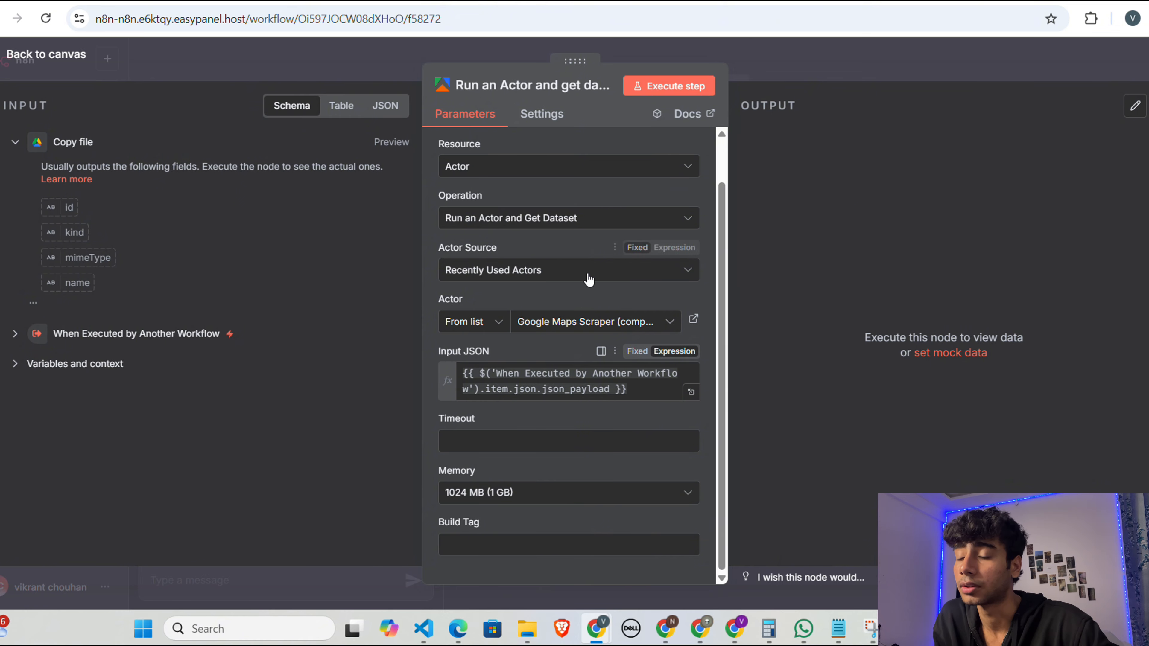
scroll(590, 280, "up", 1)
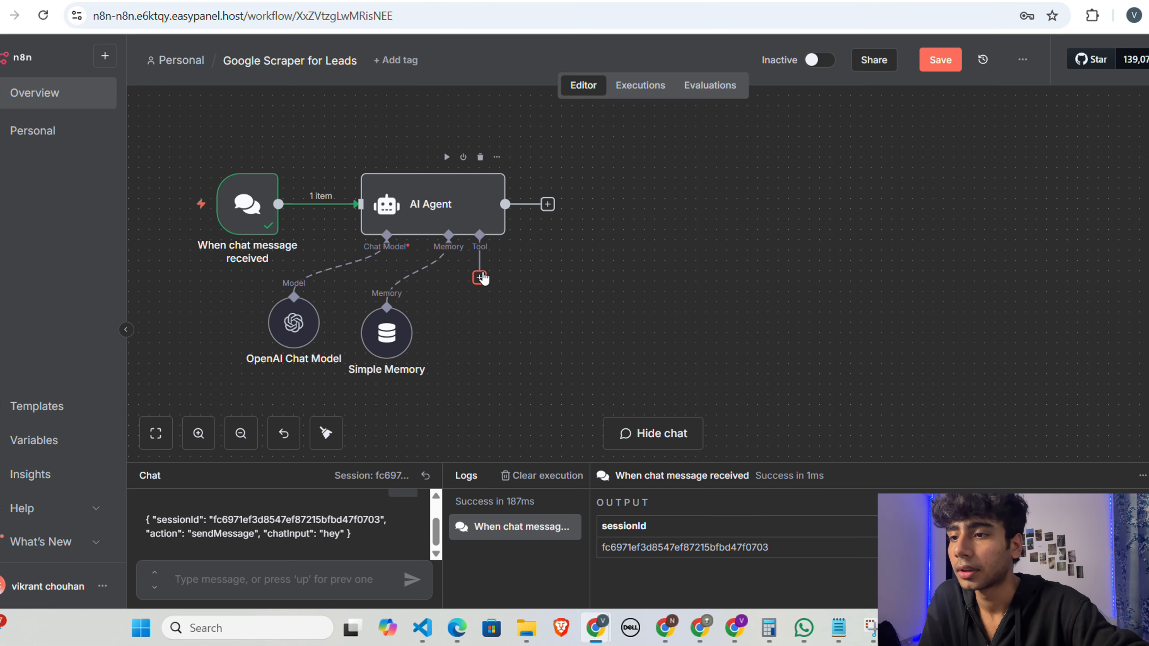
Step: Add a Call n8n Workflow Tool to the AI Agent in the Google Scraper for Leads workflow and return to the canvas
left_click(480, 277)
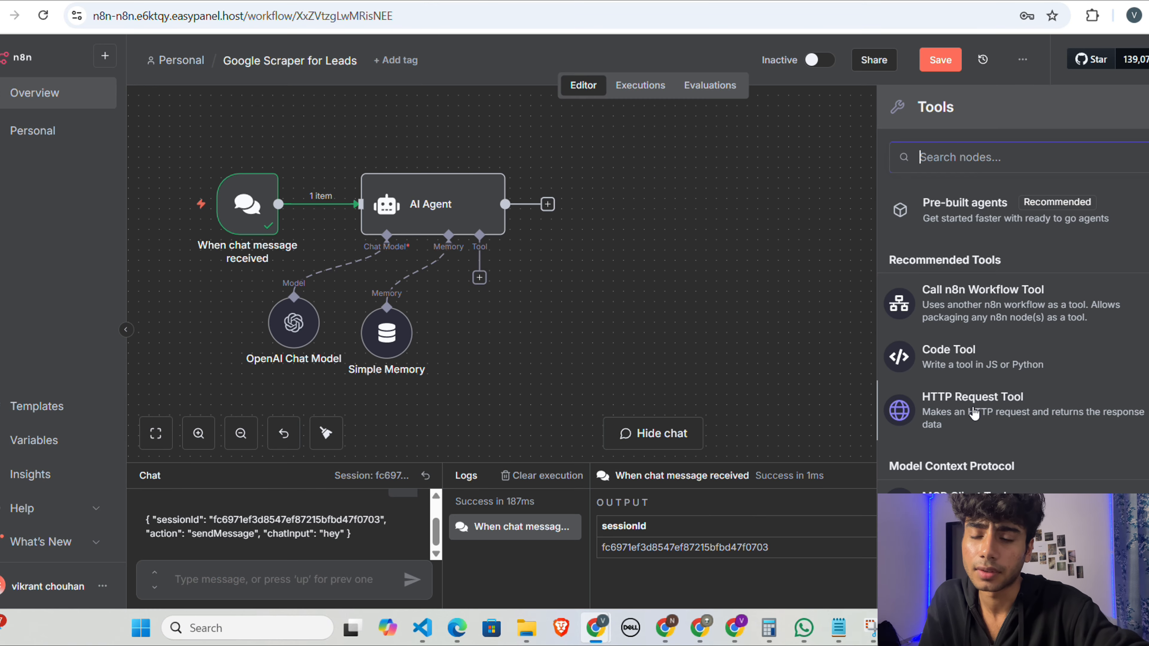
scroll(973, 412, "down", 15)
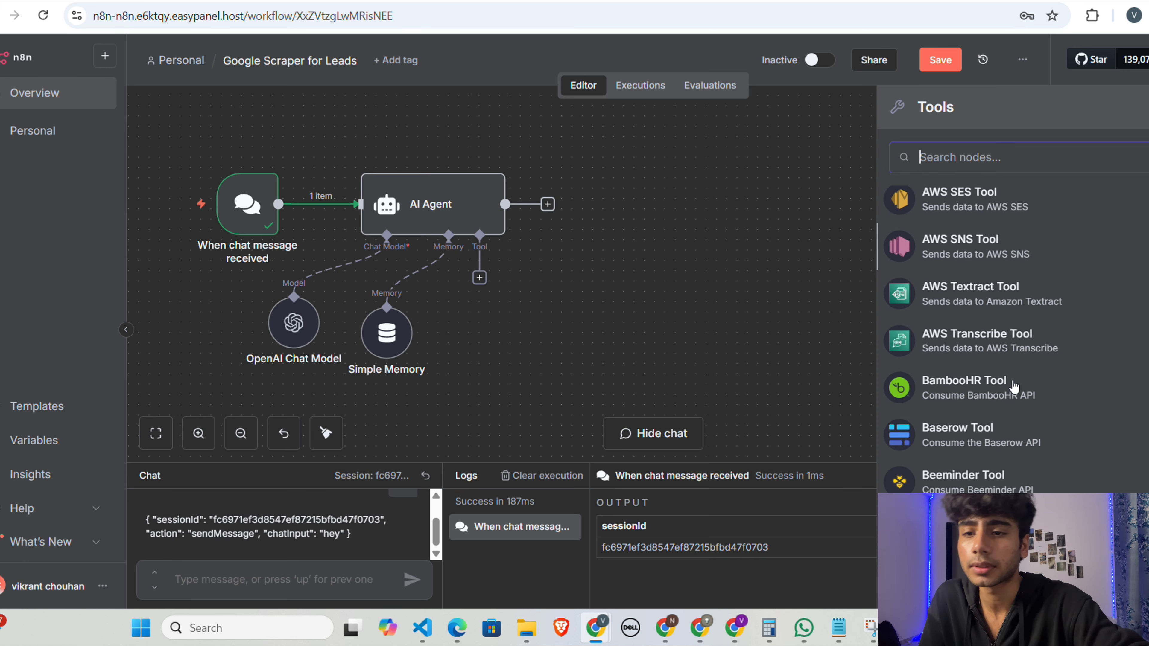
scroll(1013, 387, "up", 15)
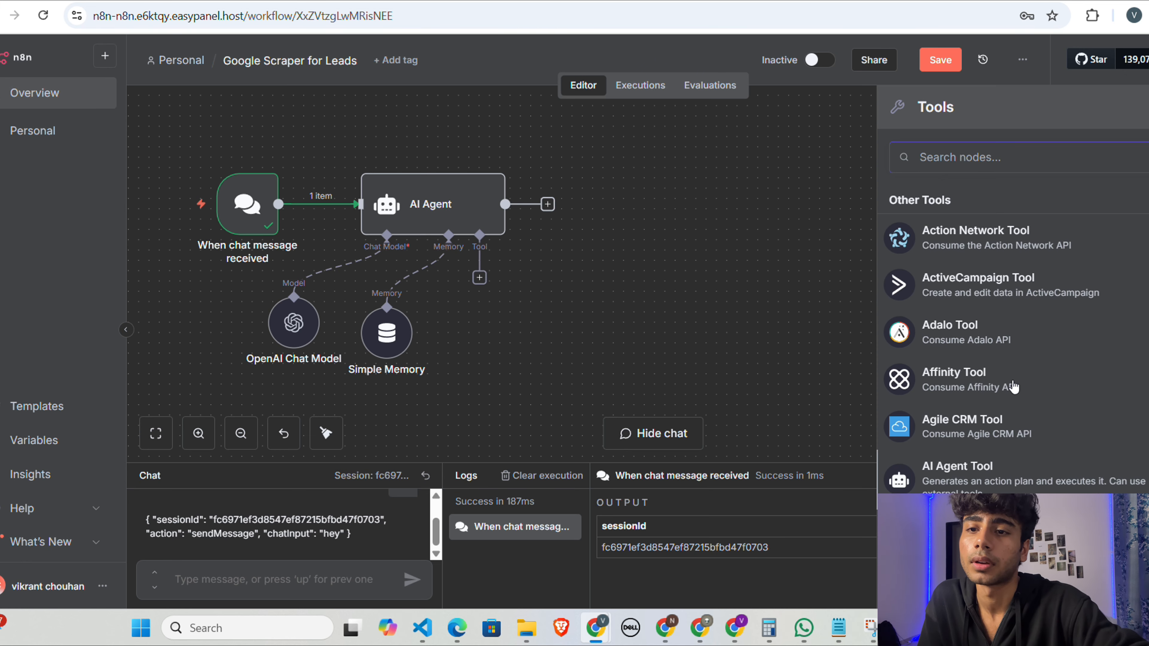
scroll(1015, 388, "up", 1)
scroll(1014, 387, "down", 1)
scroll(1014, 388, "up", 1)
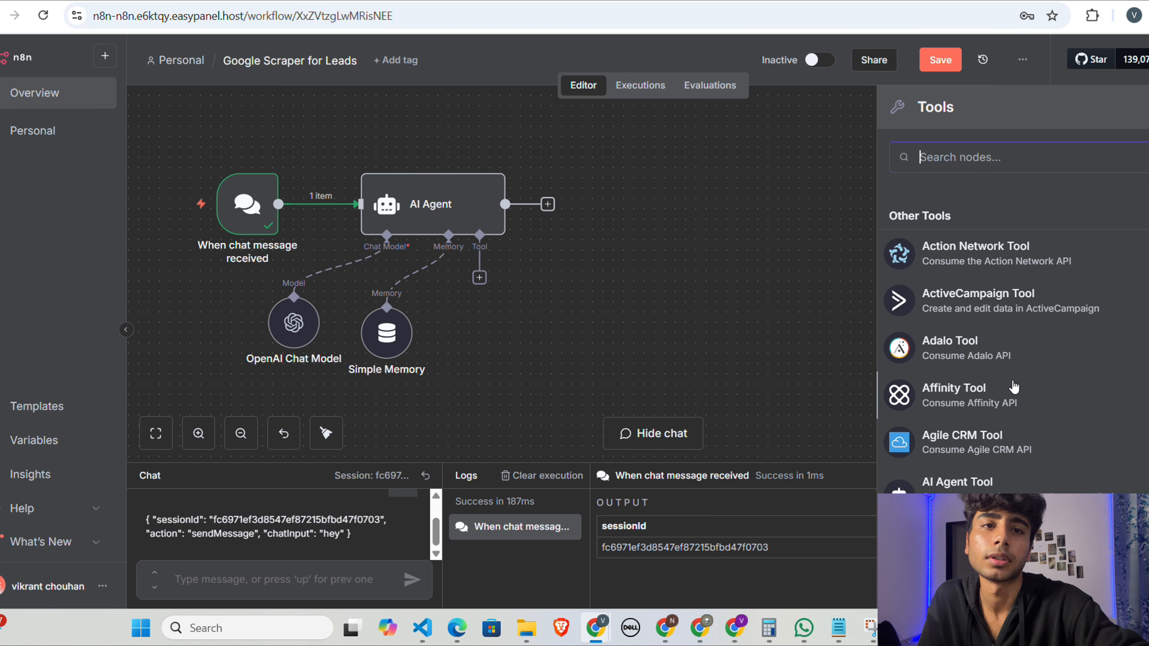
scroll(1014, 387, "down", 10)
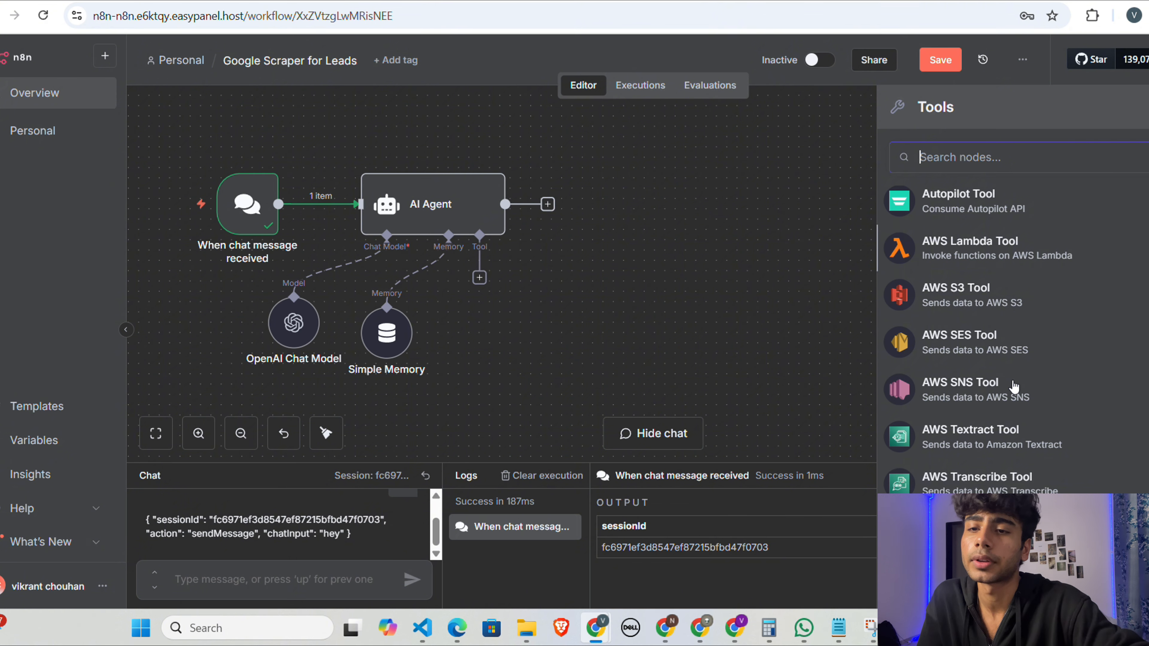
scroll(1013, 387, "down", 5)
scroll(1003, 380, "up", 8)
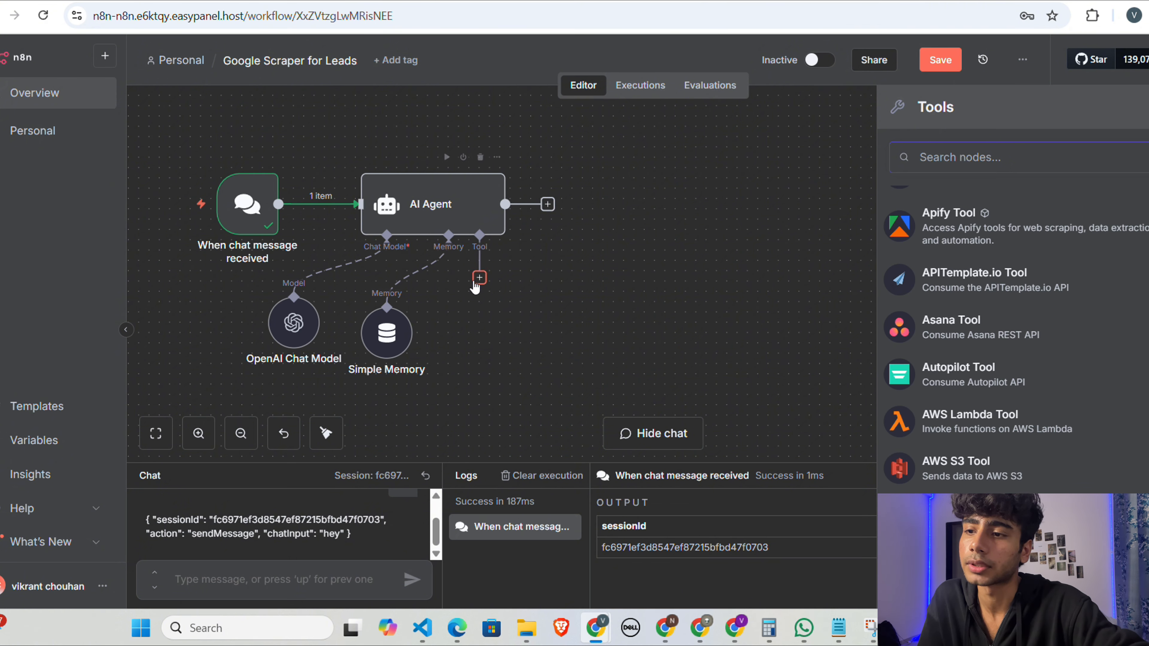
scroll(1000, 339, "up", 1)
scroll(1000, 339, "down", 15)
scroll(1004, 339, "up", 4)
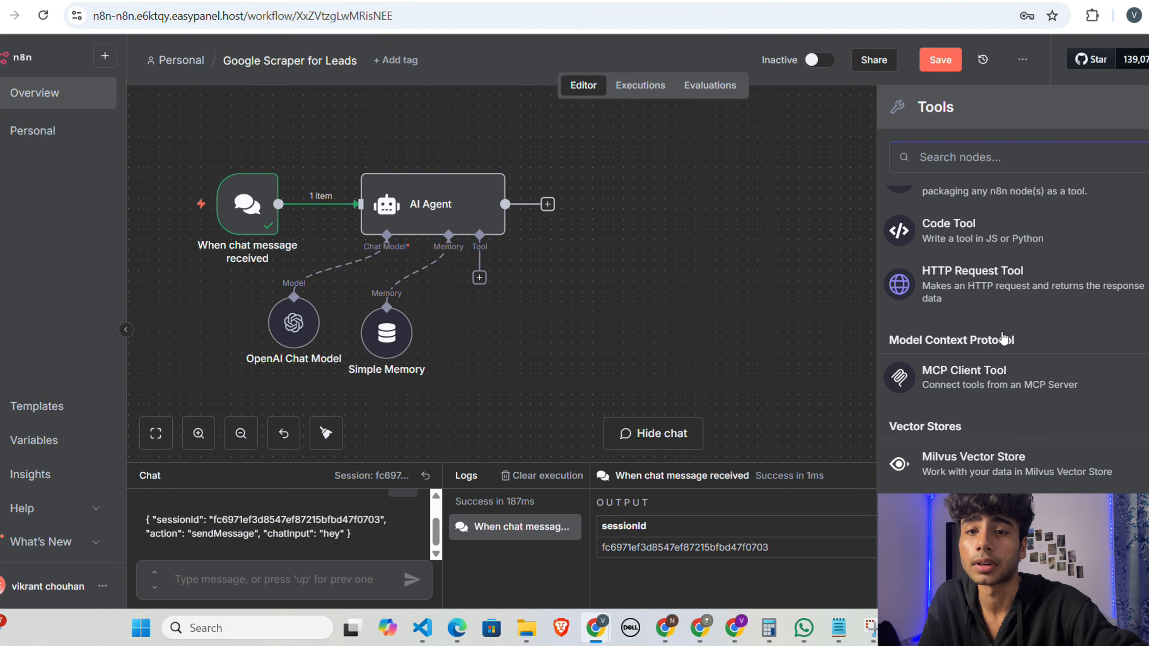
scroll(1003, 340, "up", 4)
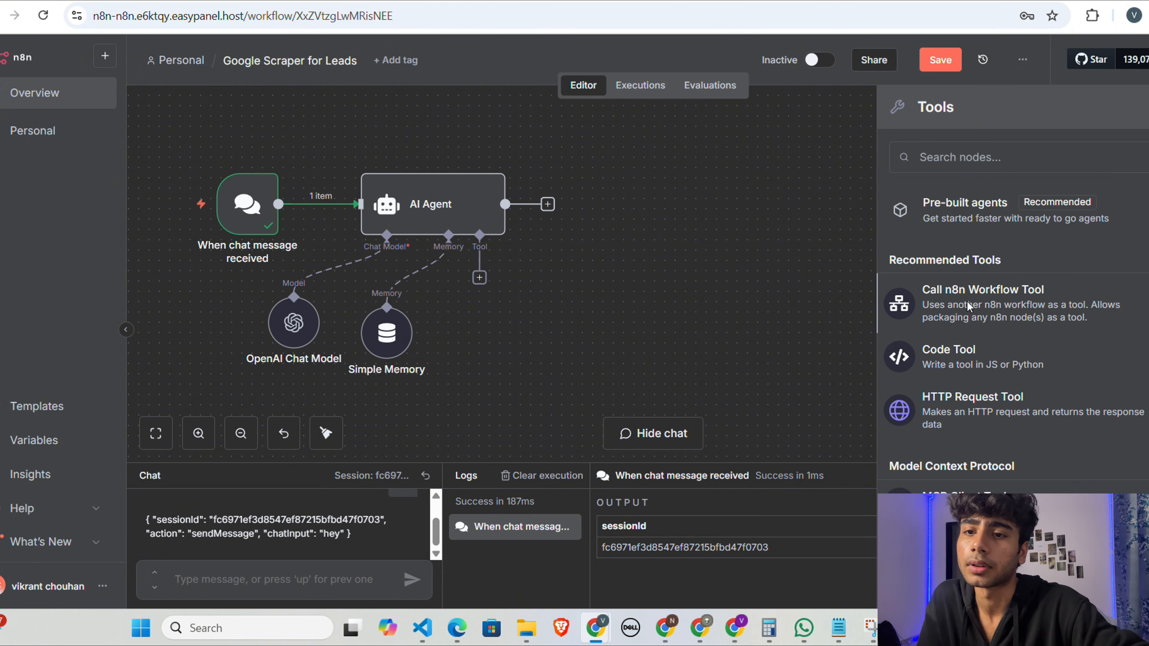
left_click(968, 308)
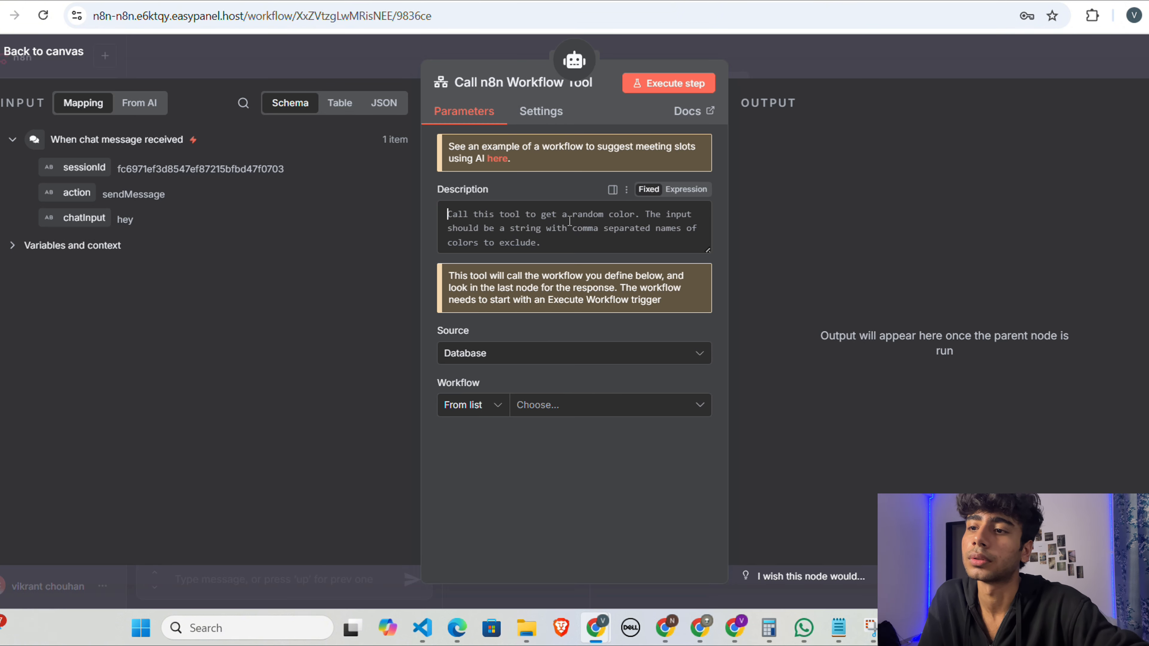
left_click(758, 64)
scroll(890, 298, "down", 1)
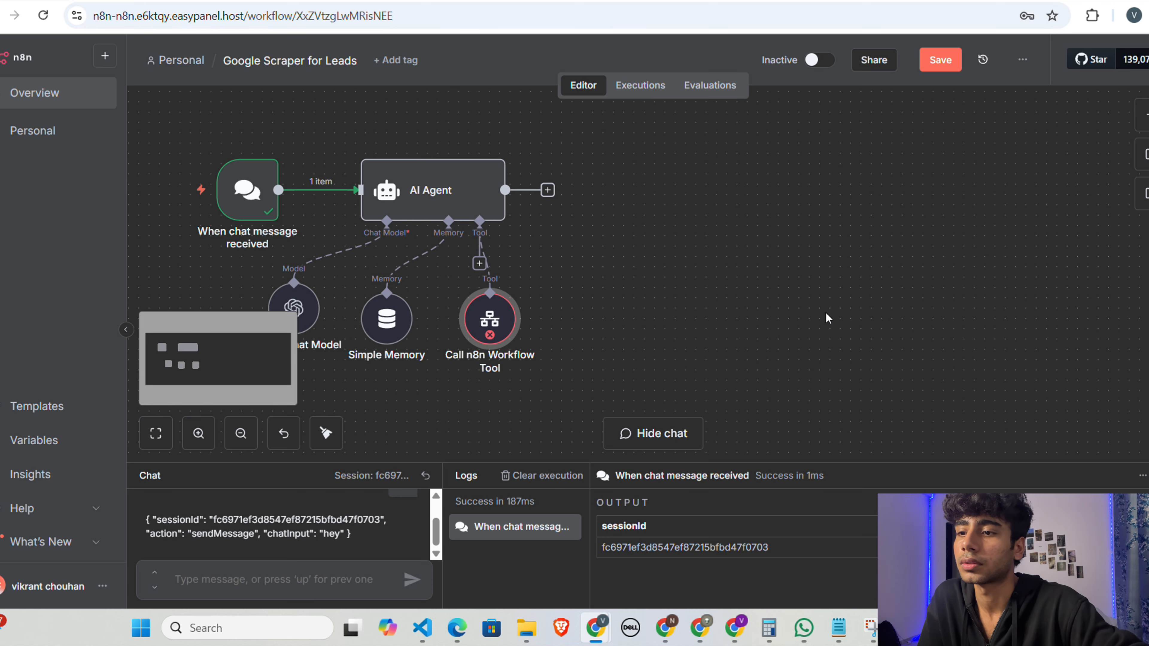
Step: Set the Call n8n Workflow Tool's description to "call this tool to scrape google maps and generate results,, the input is going to be JSON payload"
double_click(474, 317)
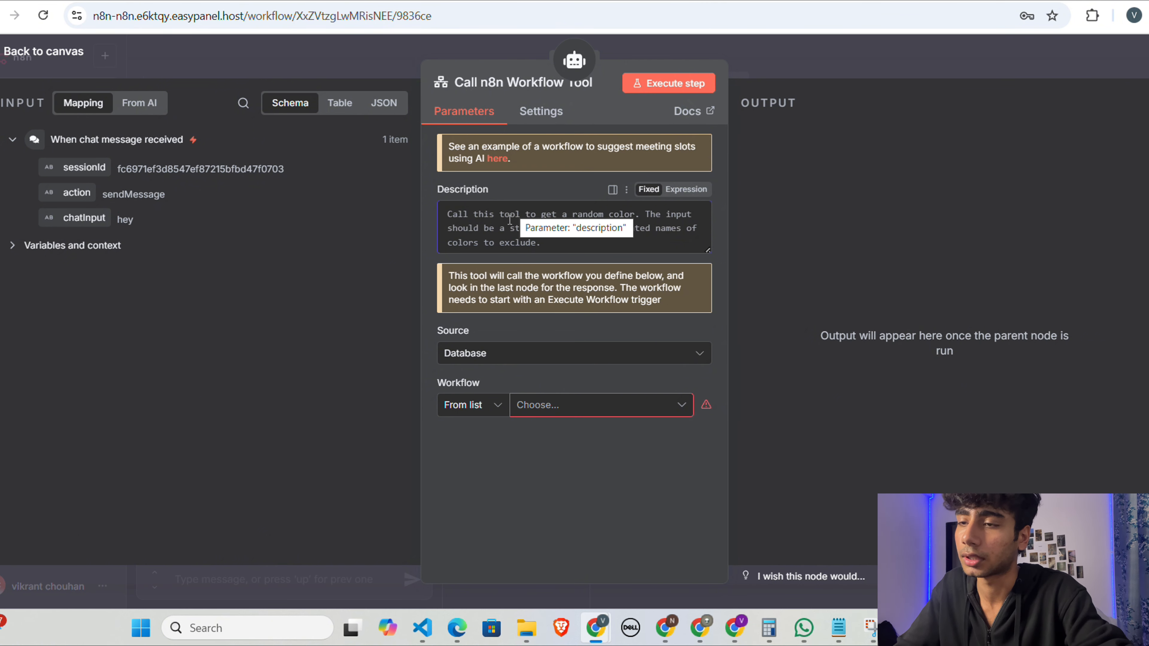
type("call this")
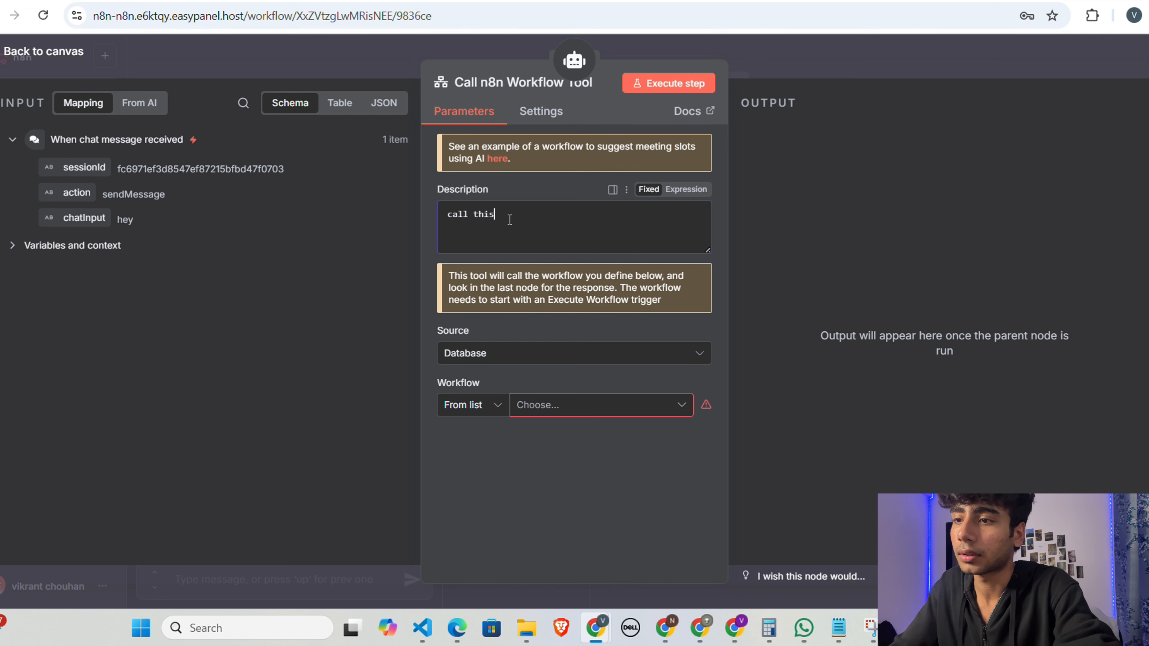
type(" tool to c")
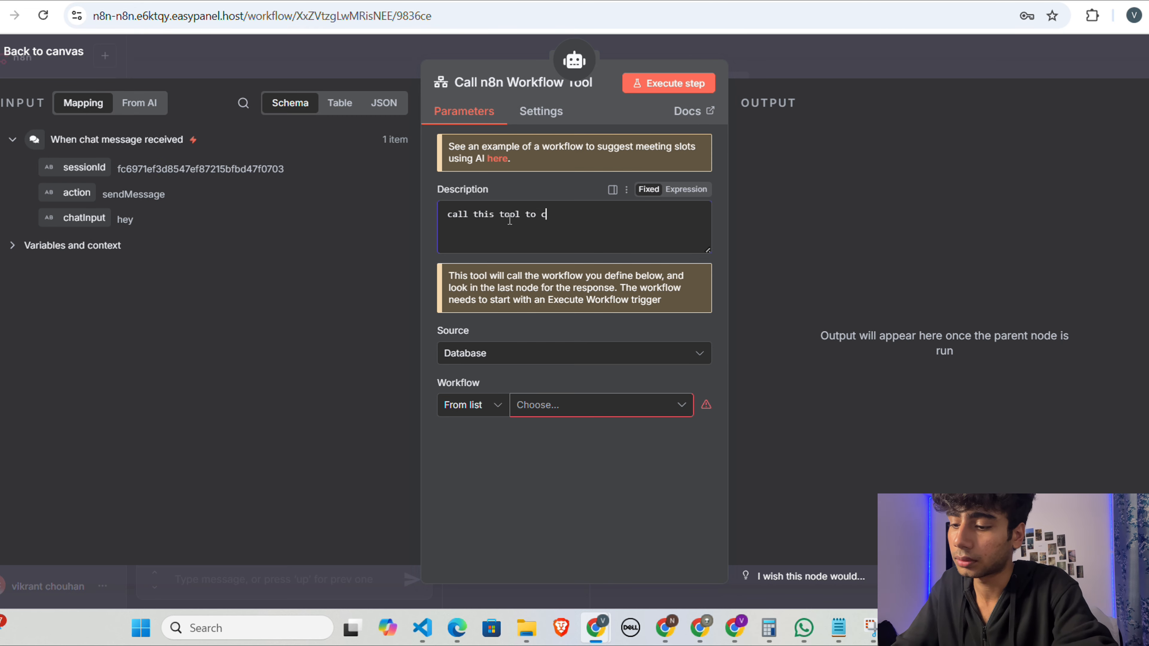
key("BackSpace")
type("scrape")
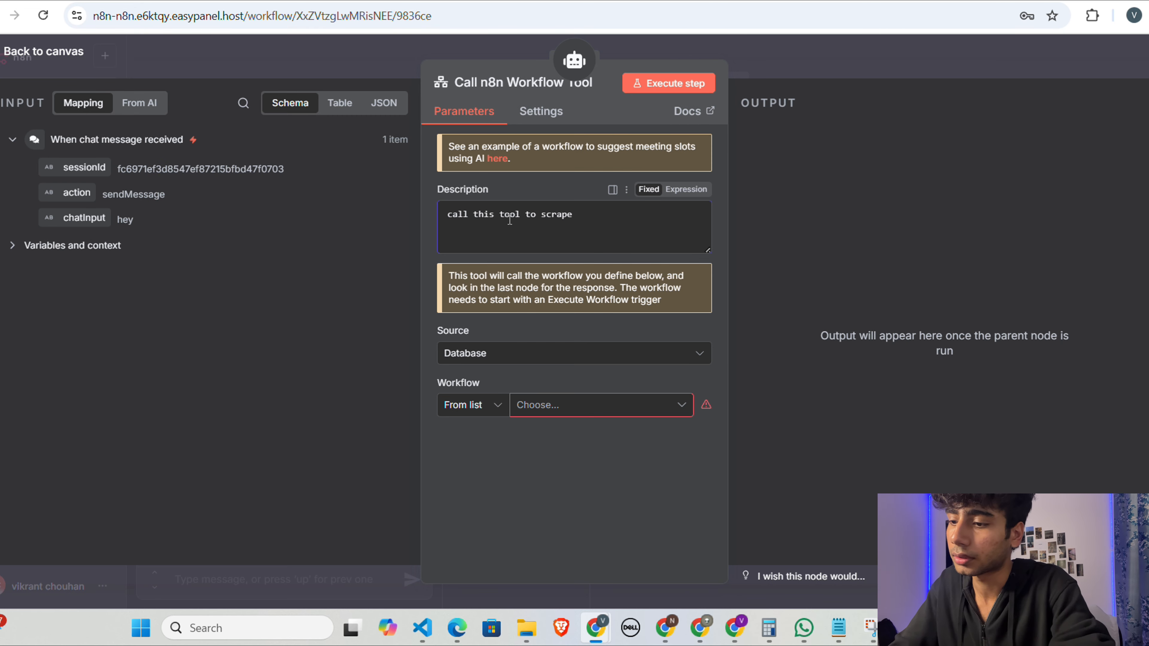
type(" google maps")
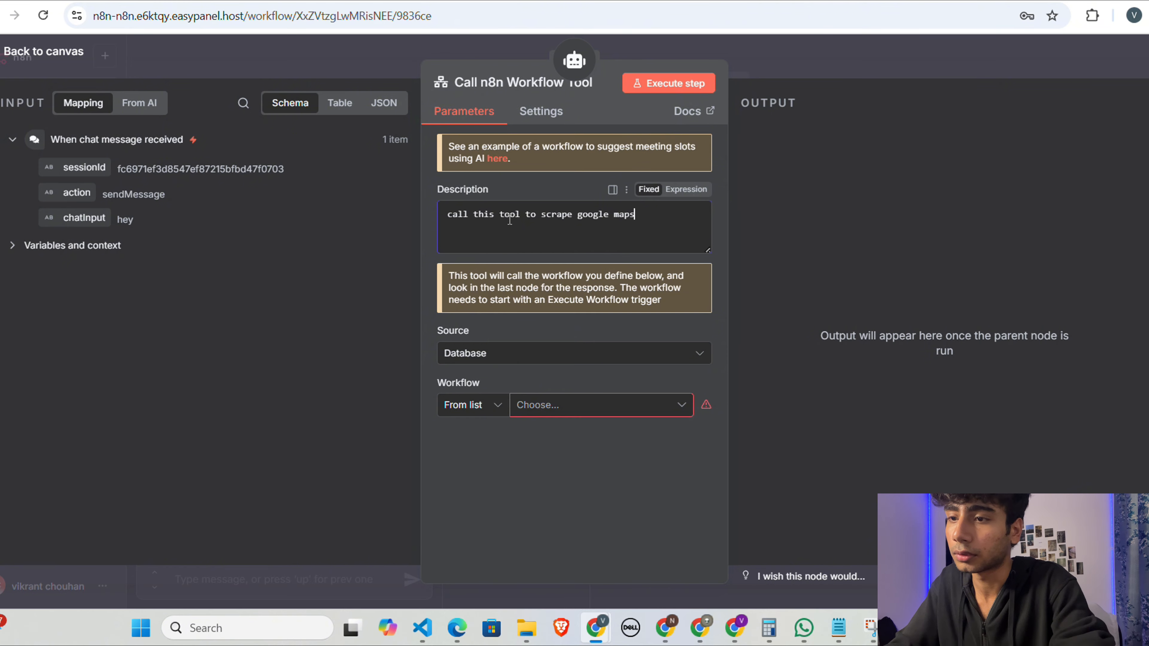
type(" and generate")
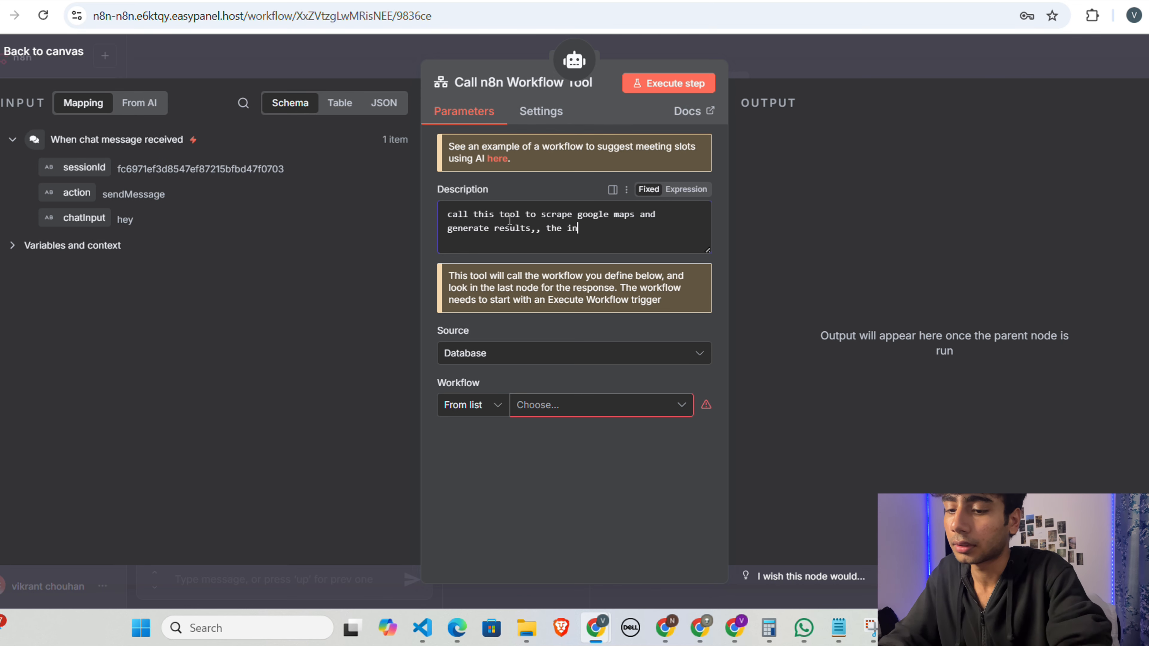
type("results,, the input is")
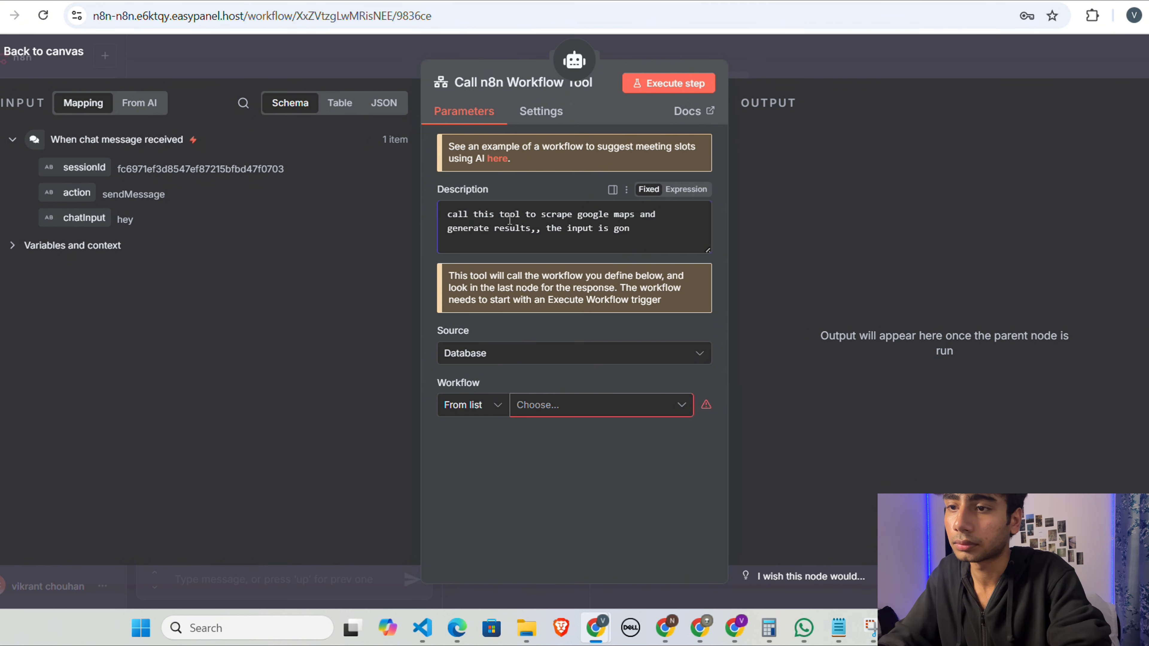
type(" going to be JSON payload")
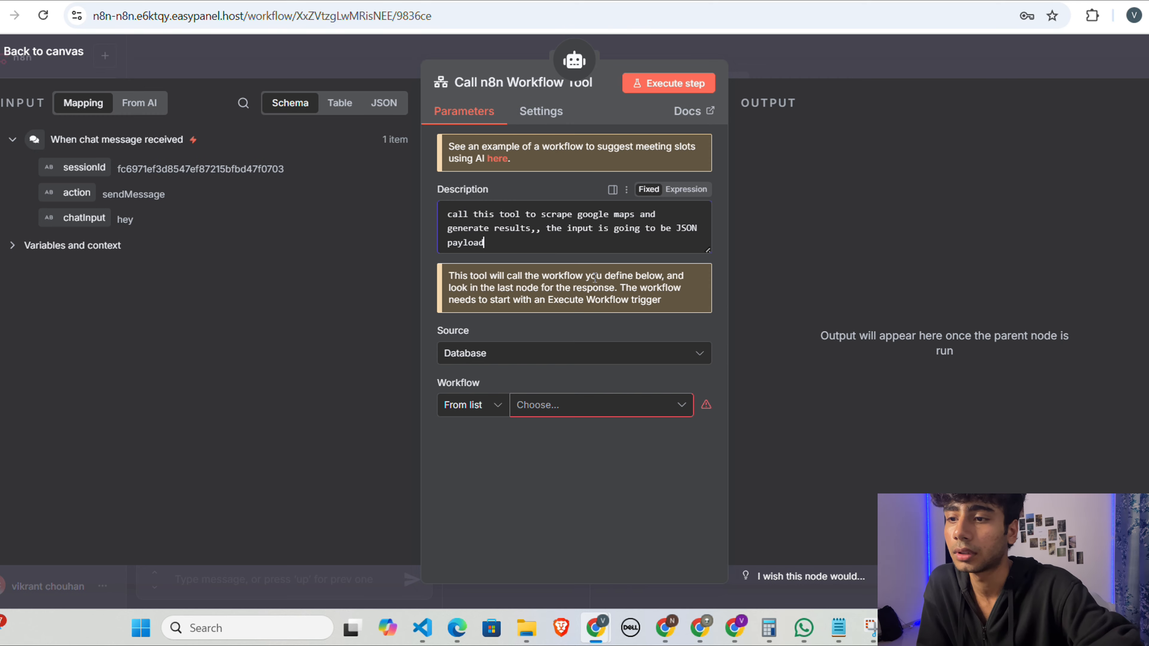
left_click(619, 416)
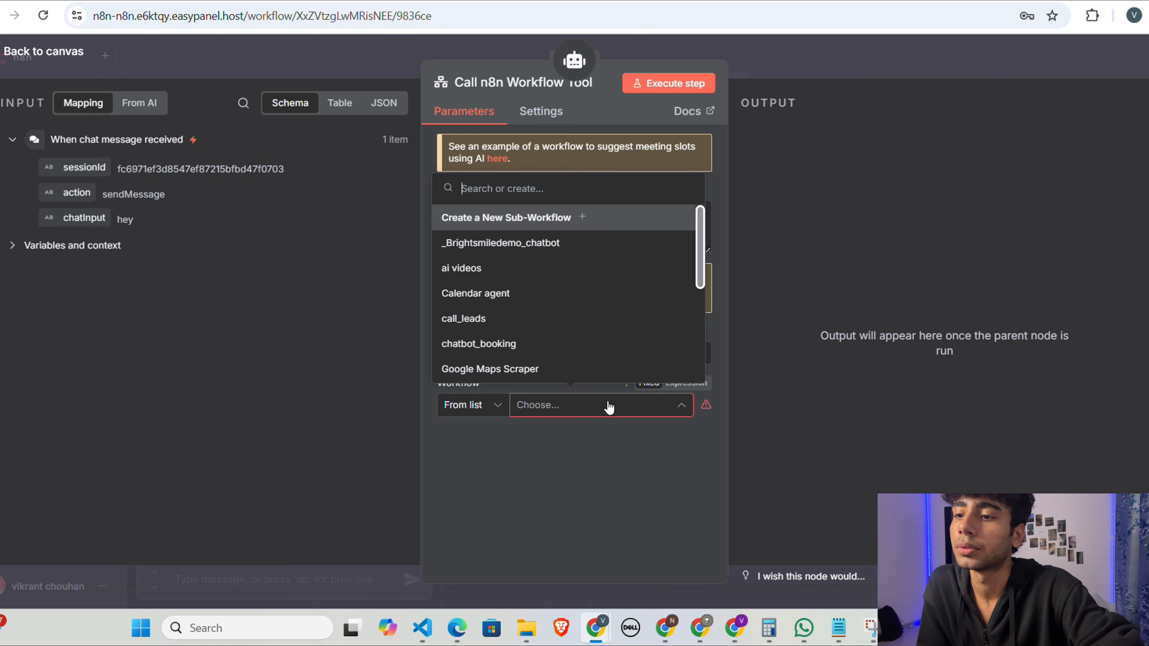
scroll(585, 314, "down", 3)
scroll(585, 314, "up", 3)
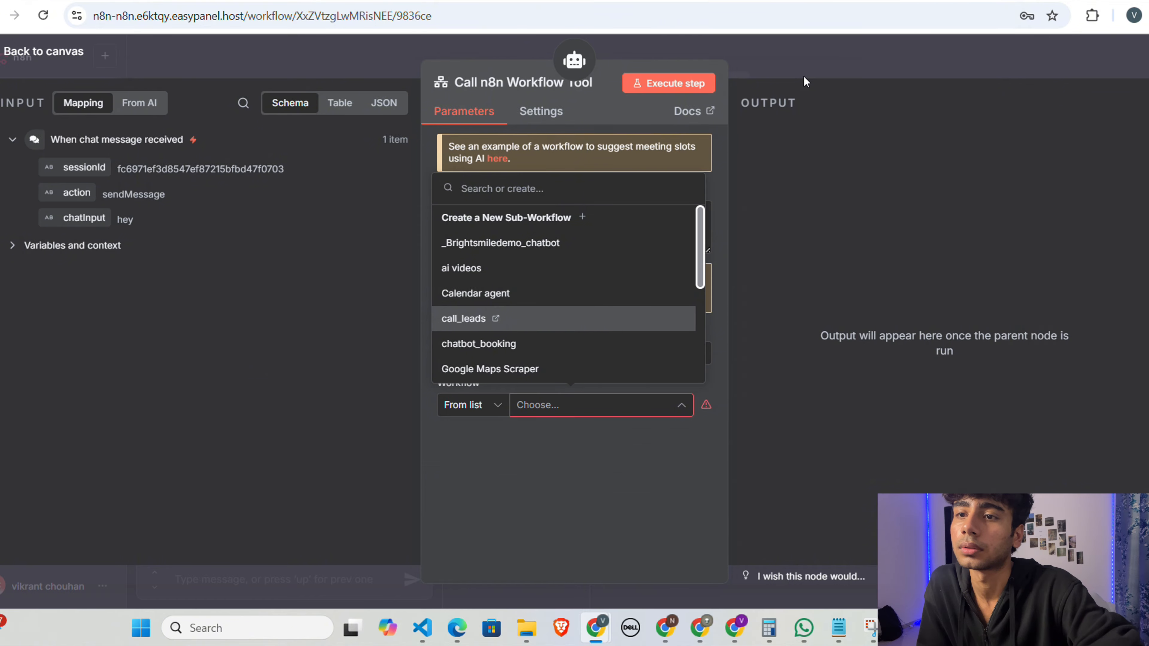
left_click(804, 75)
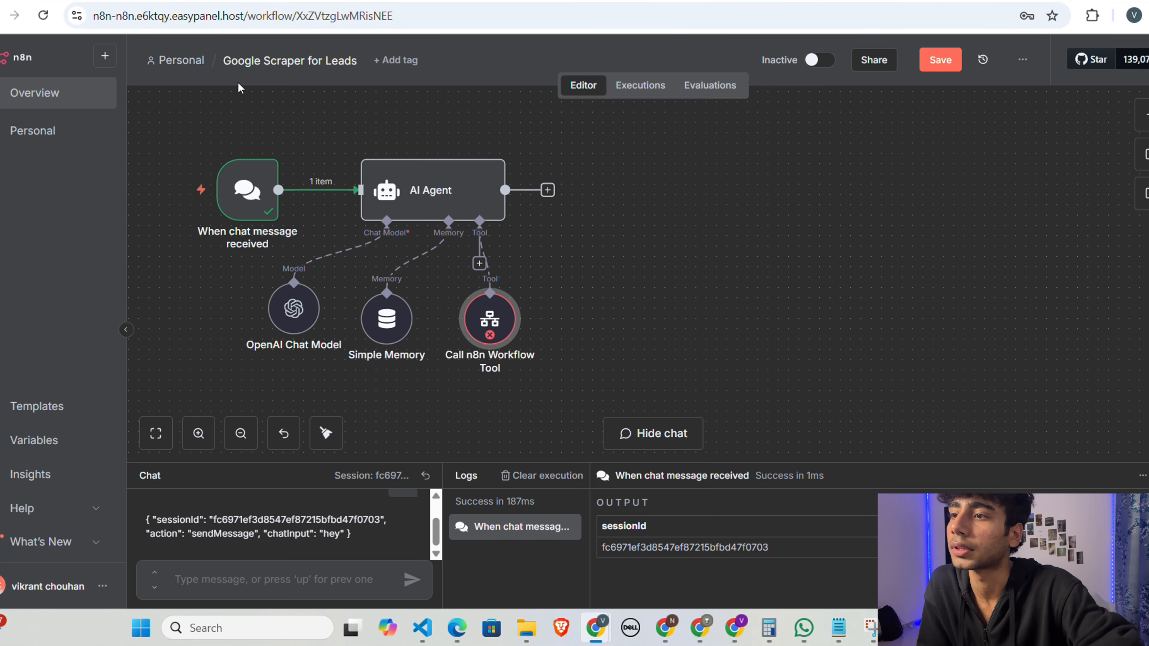
Step: Set Google Scraper for Leads as the workflow called by the Call n8n Workflow Tool and return to the canvas
double_click(485, 325)
left_click(570, 405)
scroll(546, 308, "down", 2)
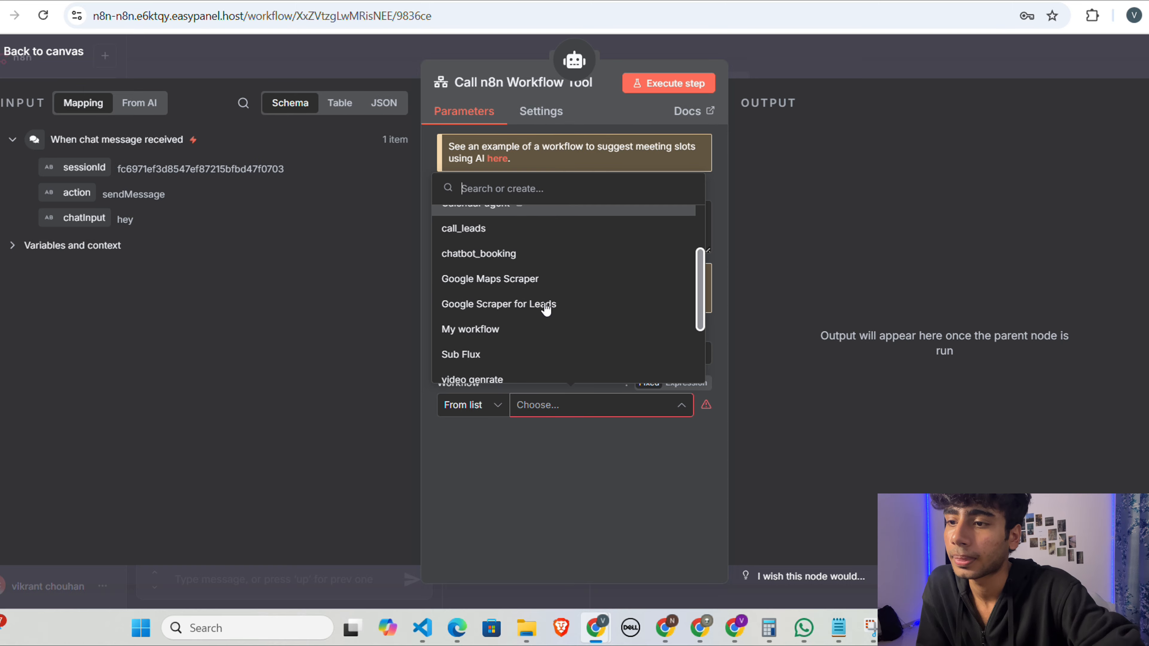
left_click(531, 299)
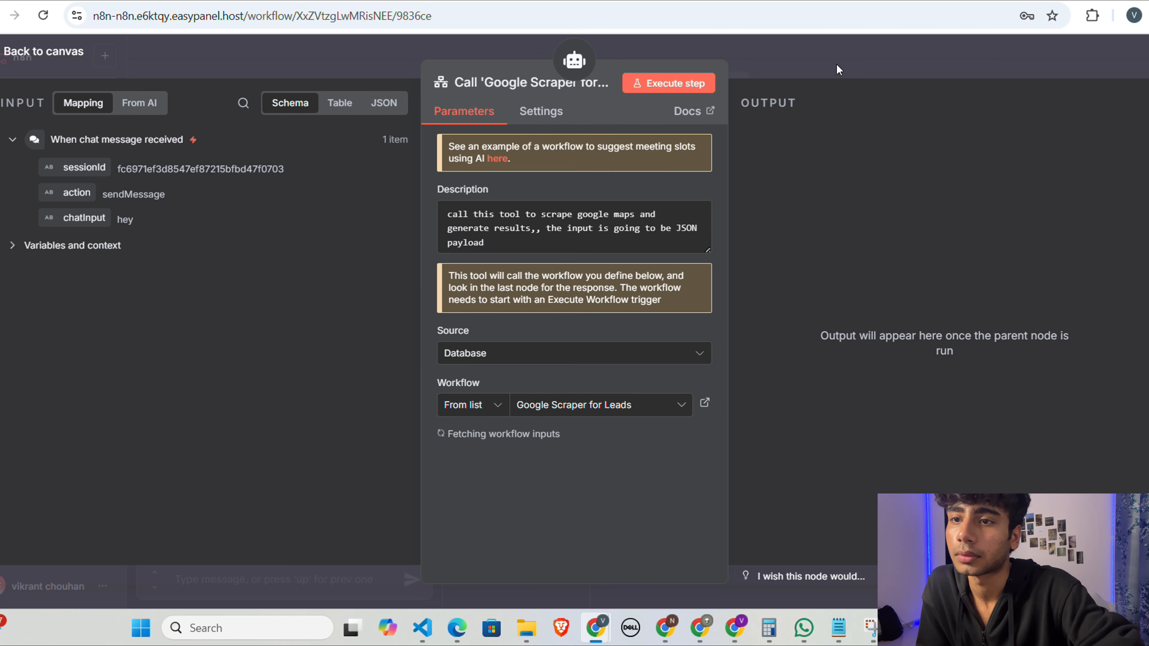
left_click(837, 70)
mouse_move(527, 318)
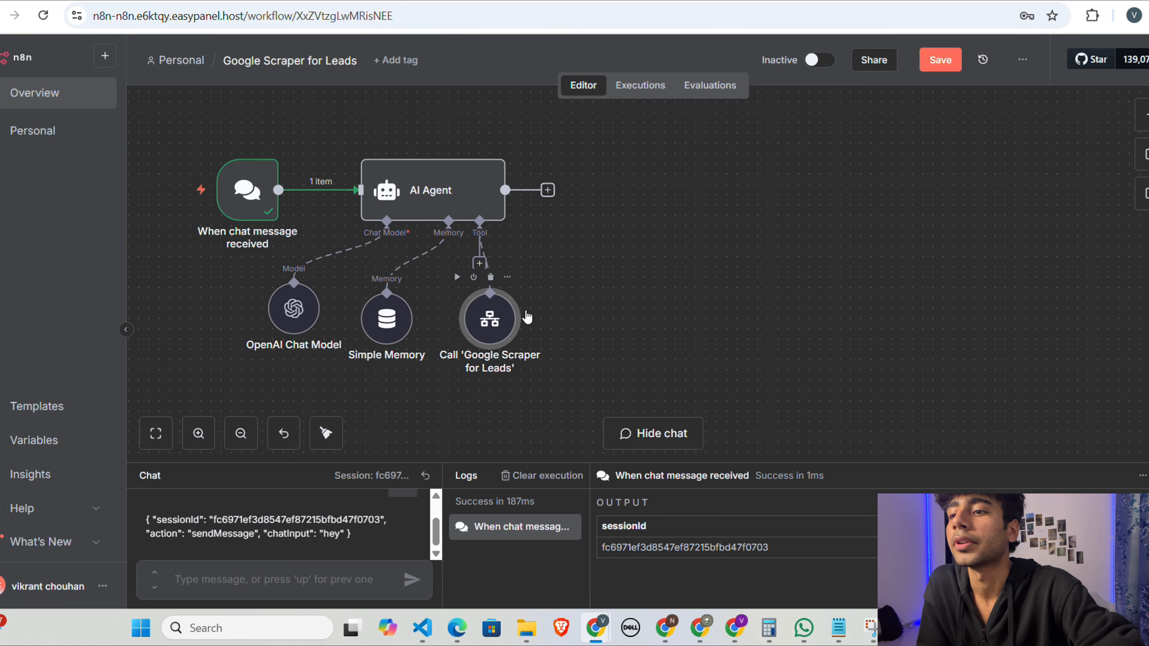
scroll(527, 317, "down", 1)
scroll(522, 275, "right", 2)
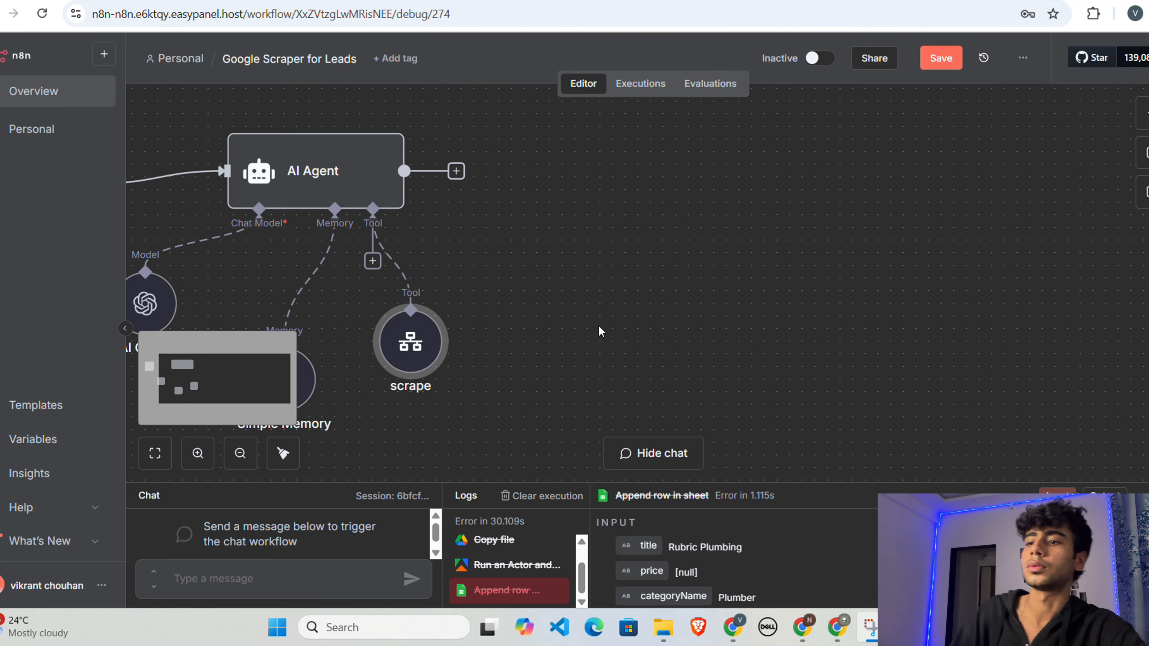
Step: Move the scrape tool node level with the Simple Memory node below the AI Agent
scroll(599, 325, "up", 2)
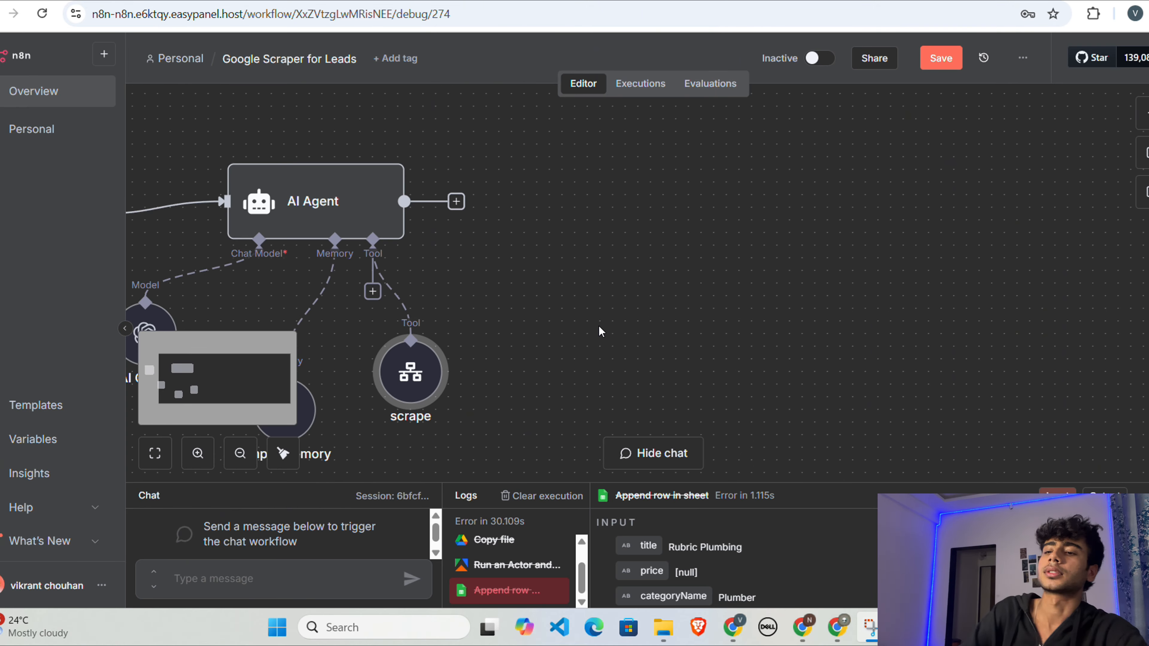
scroll(586, 317, "down", 3)
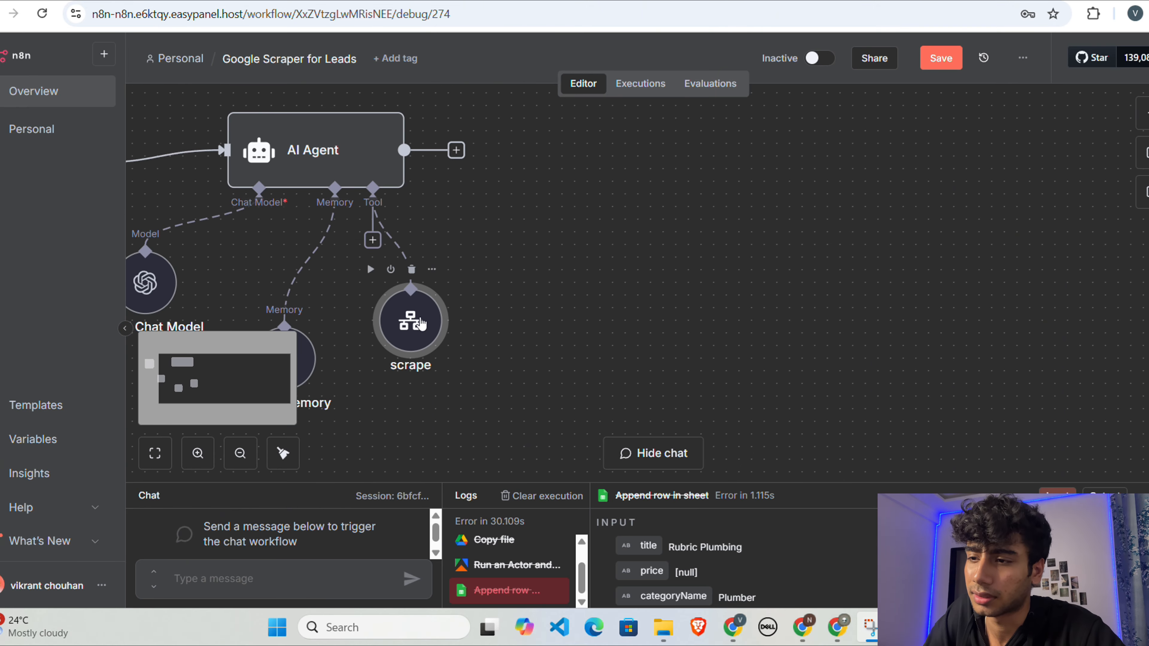
left_click_drag(421, 325, 395, 363)
scroll(596, 349, "up", 1)
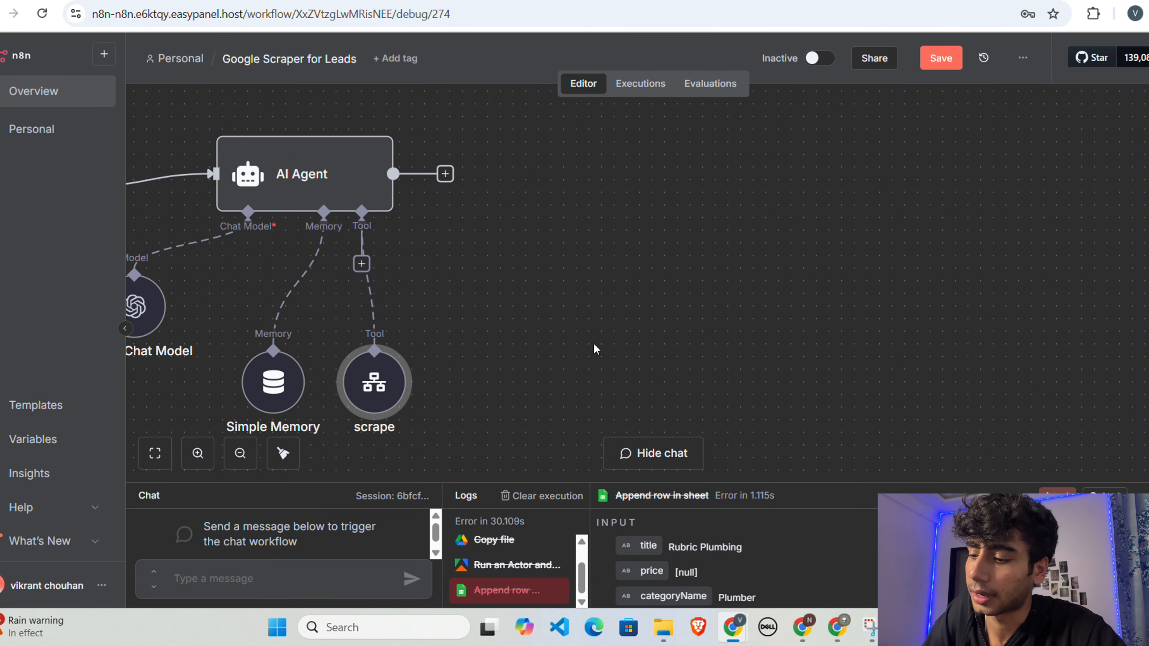
Step: Add a When Executed by Another Workflow trigger and place it on the empty canvas to the right of the AI Agent
key("Tab")
type("exce")
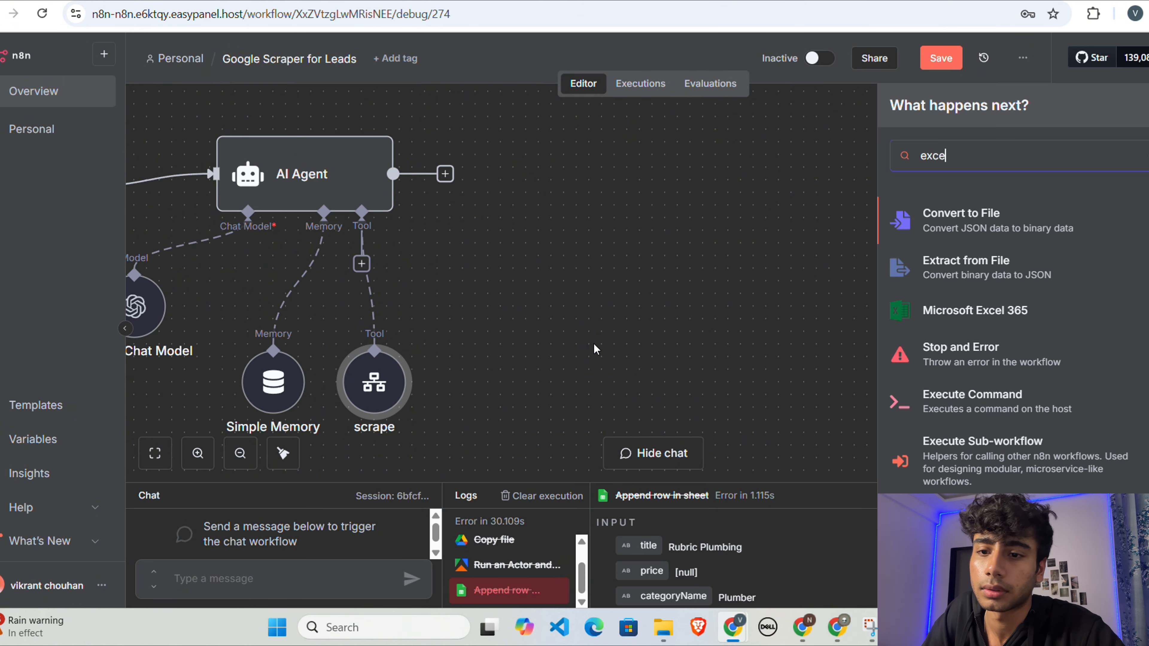
left_click(946, 458)
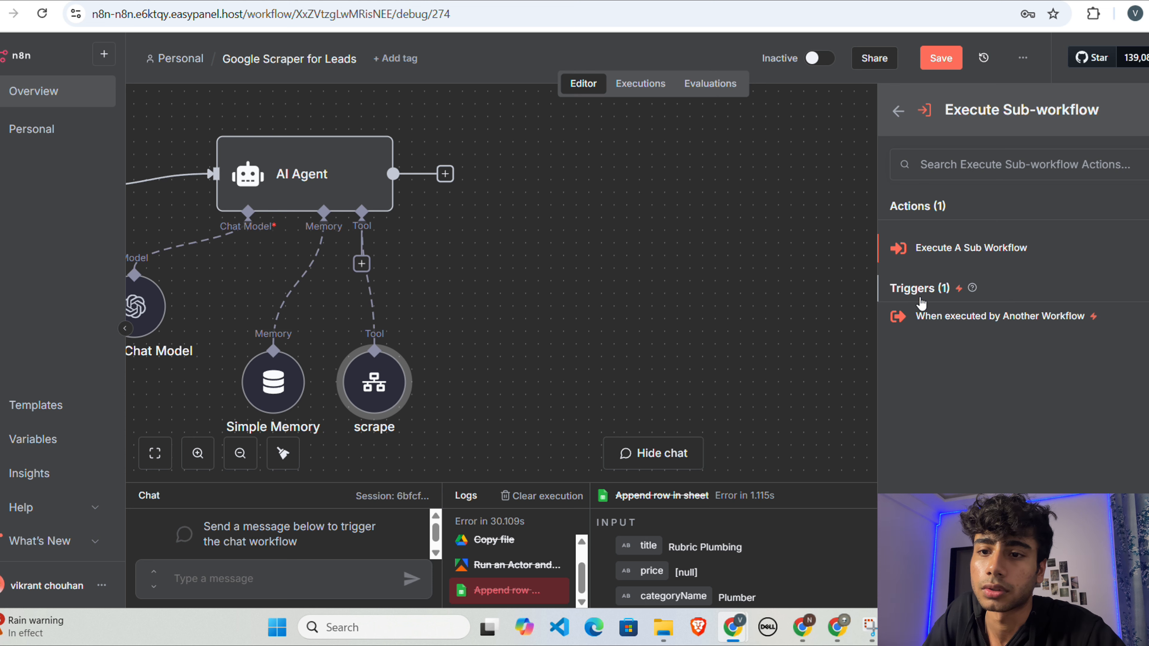
left_click(976, 324)
left_click(637, 46)
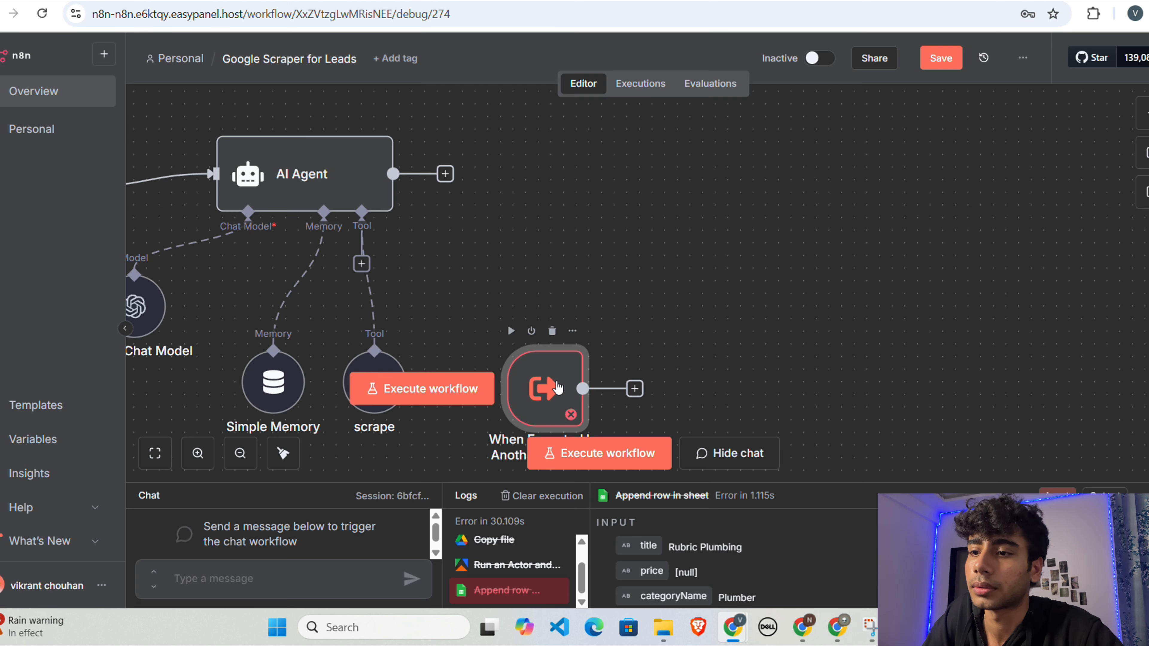
left_click_drag(559, 388, 722, 226)
scroll(589, 438, "left", 1)
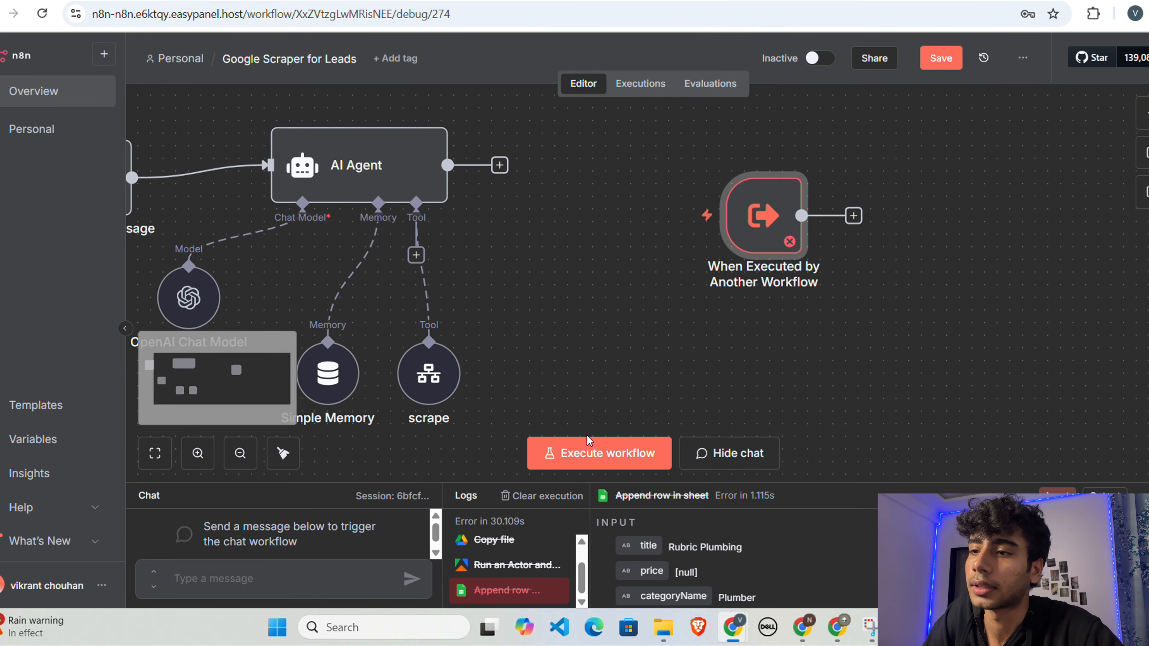
Step: Shift the scrape node slightly away from Simple Memory and review its description, selected workflow and workflow inputs
scroll(489, 248, "left", 2)
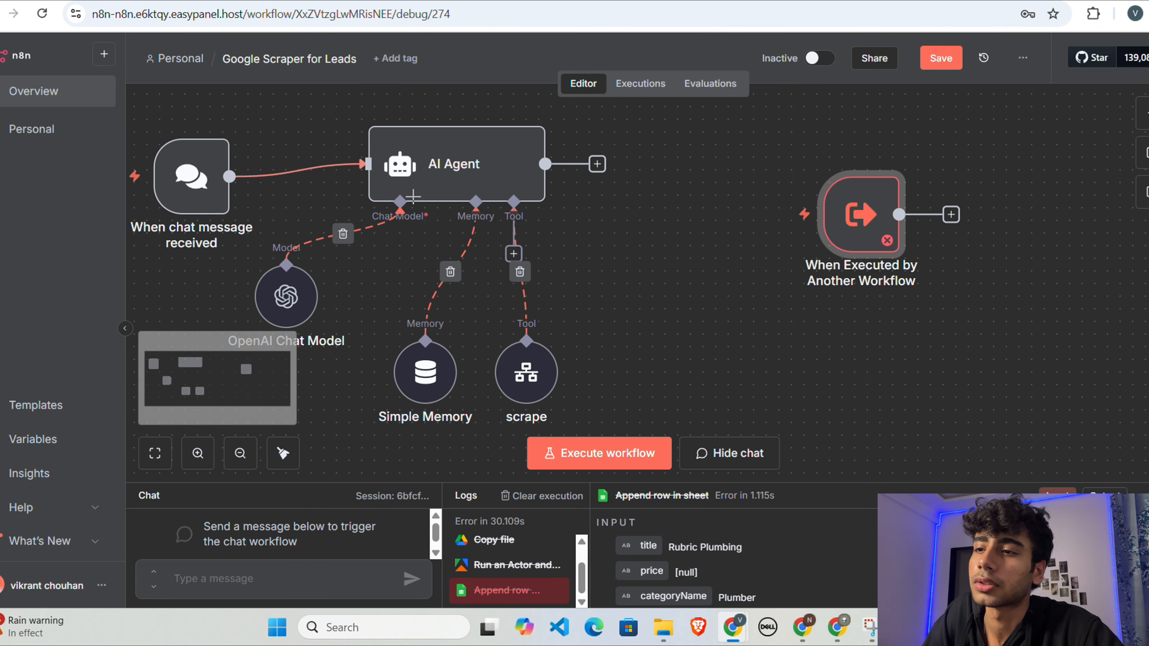
left_click_drag(527, 358, 552, 346)
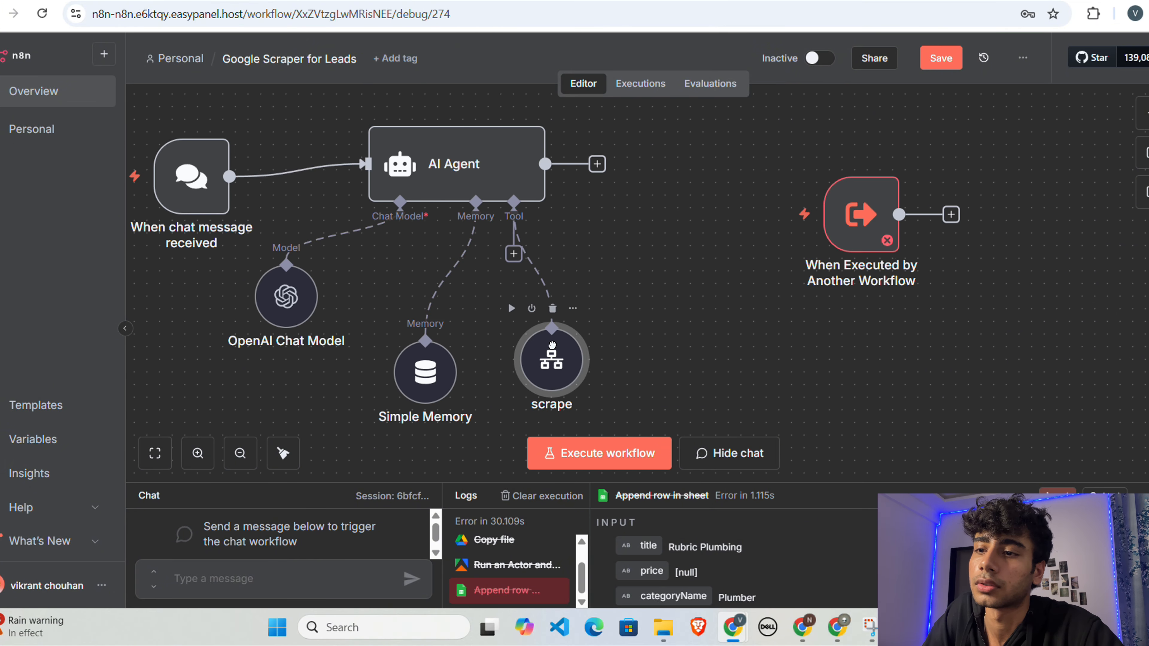
double_click(560, 369)
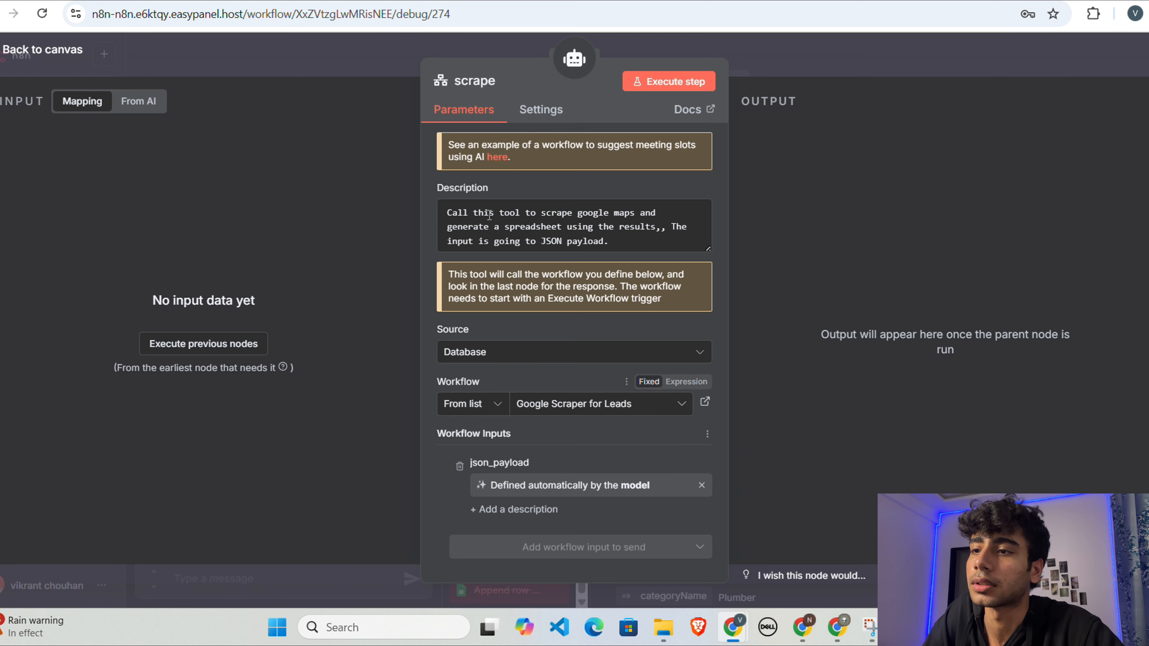
left_click(808, 61)
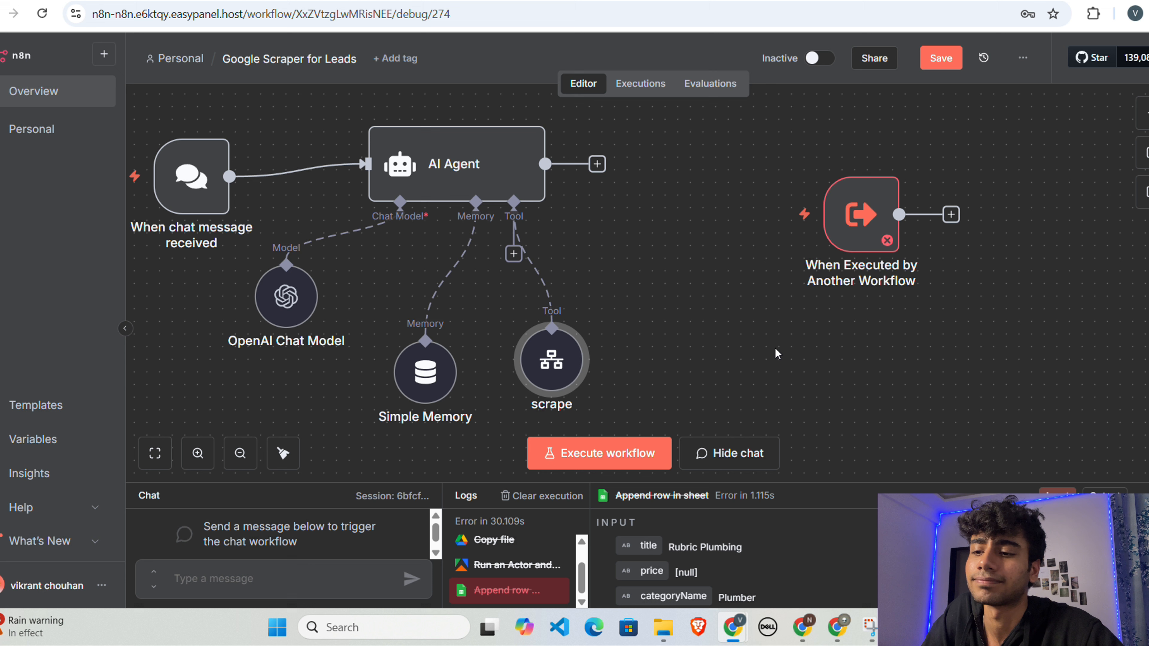
Step: Add an input field to the When Executed by Another Workflow trigger's schema and begin its name with "json_"
mouse_move(850, 257)
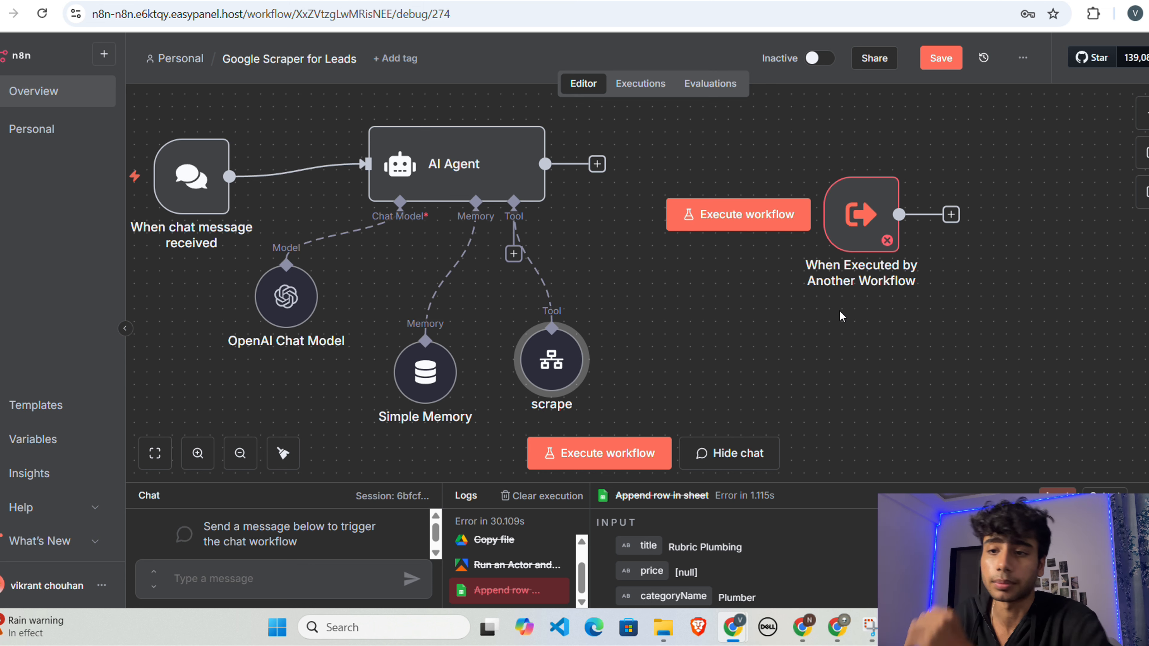
scroll(805, 318, "down", 2)
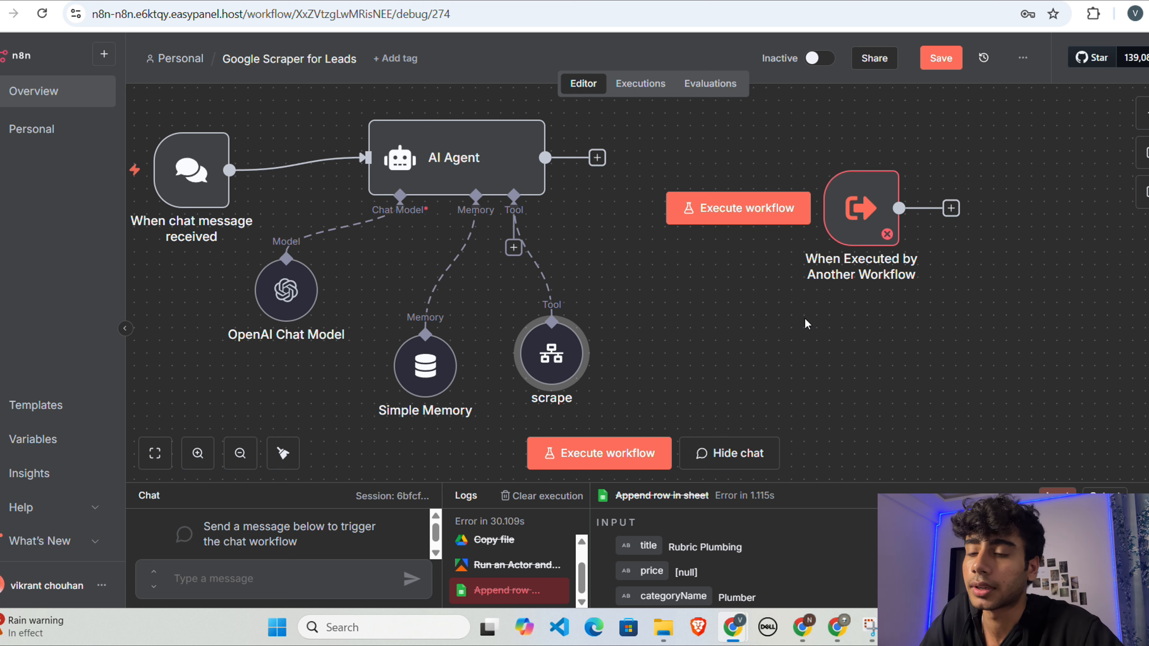
double_click(847, 201)
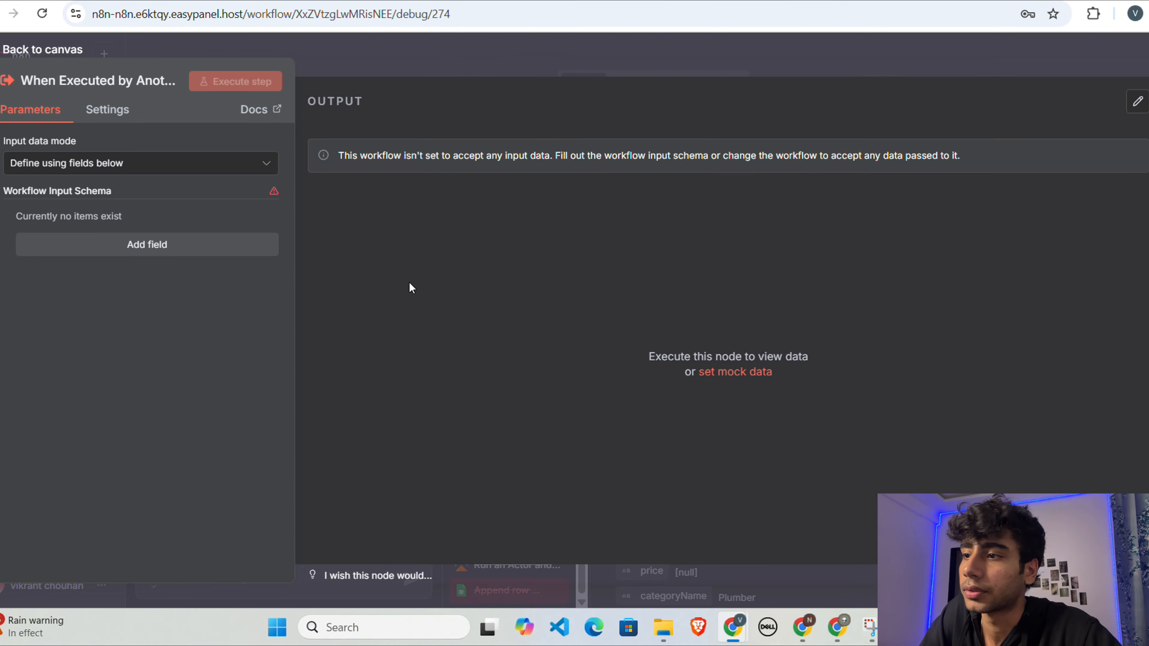
left_click(202, 251)
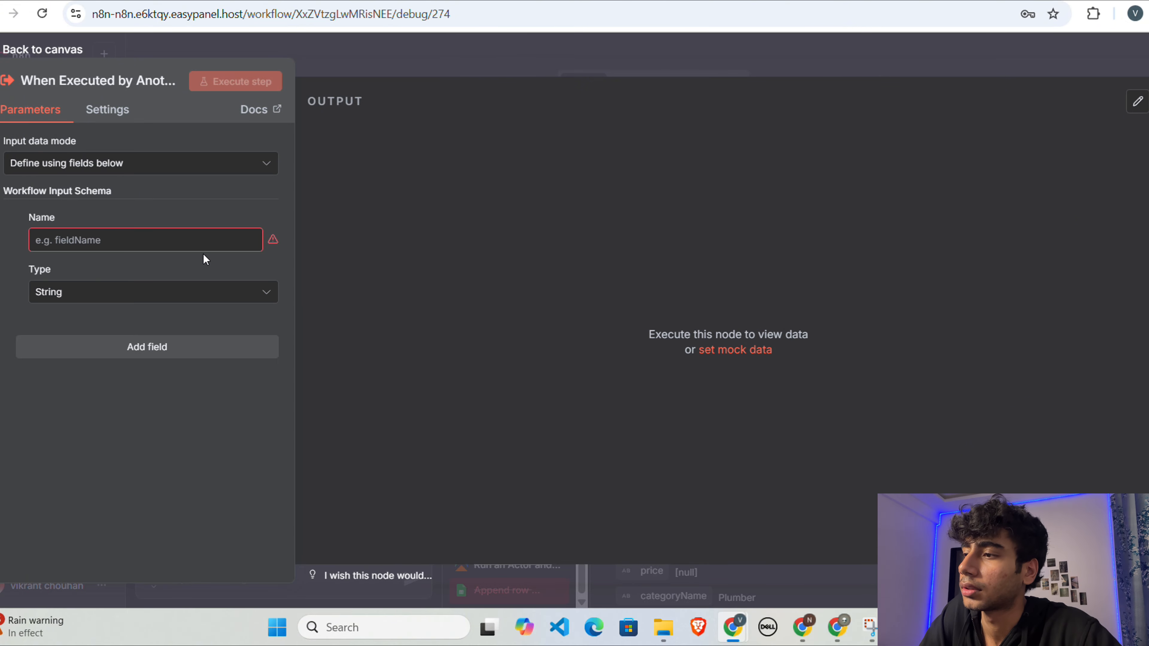
left_click(146, 247)
type("json_")
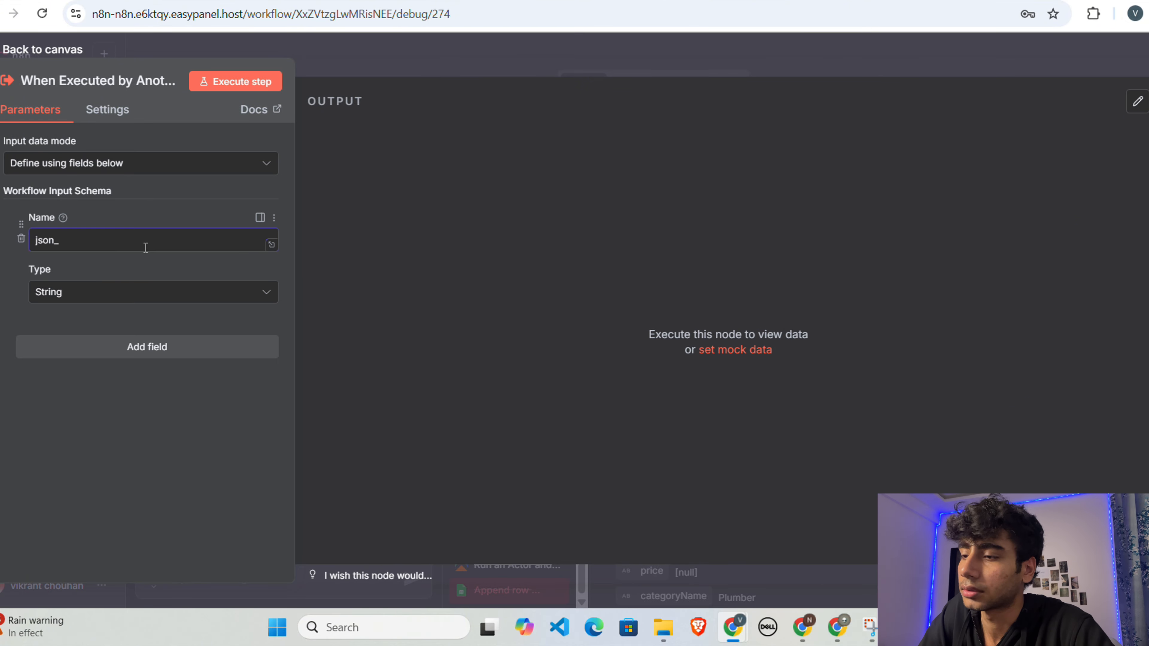
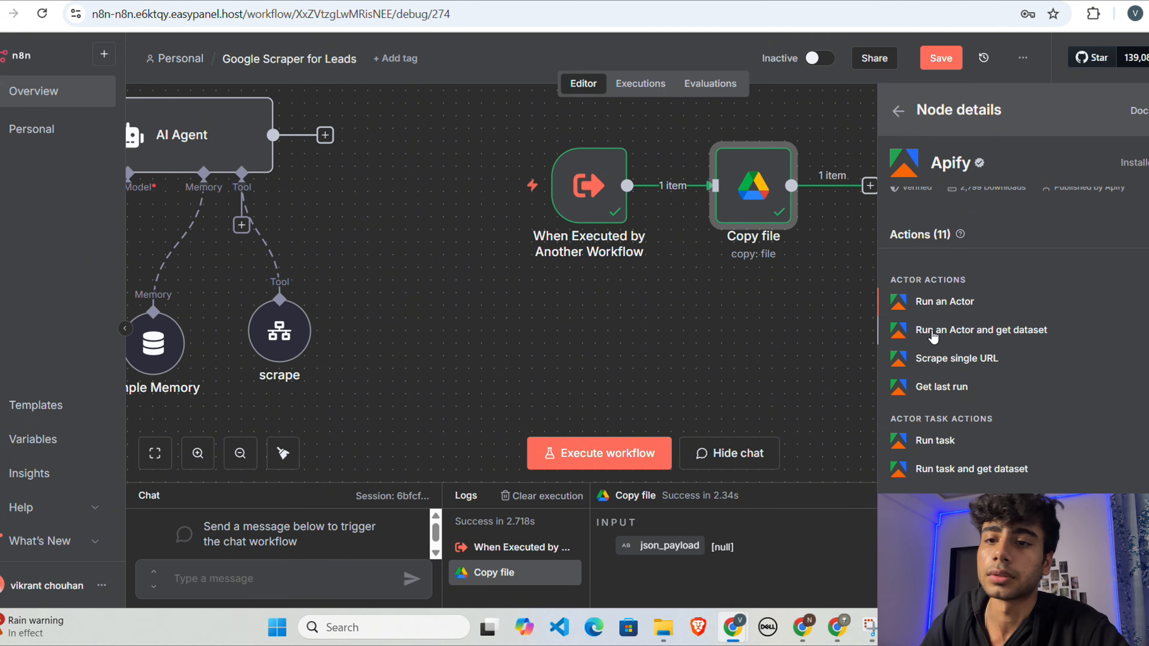
Step: Add an Apify Run an Actor and get dataset node after Copy file and map its Input JSON to the trigger's json_payload
left_click(957, 331)
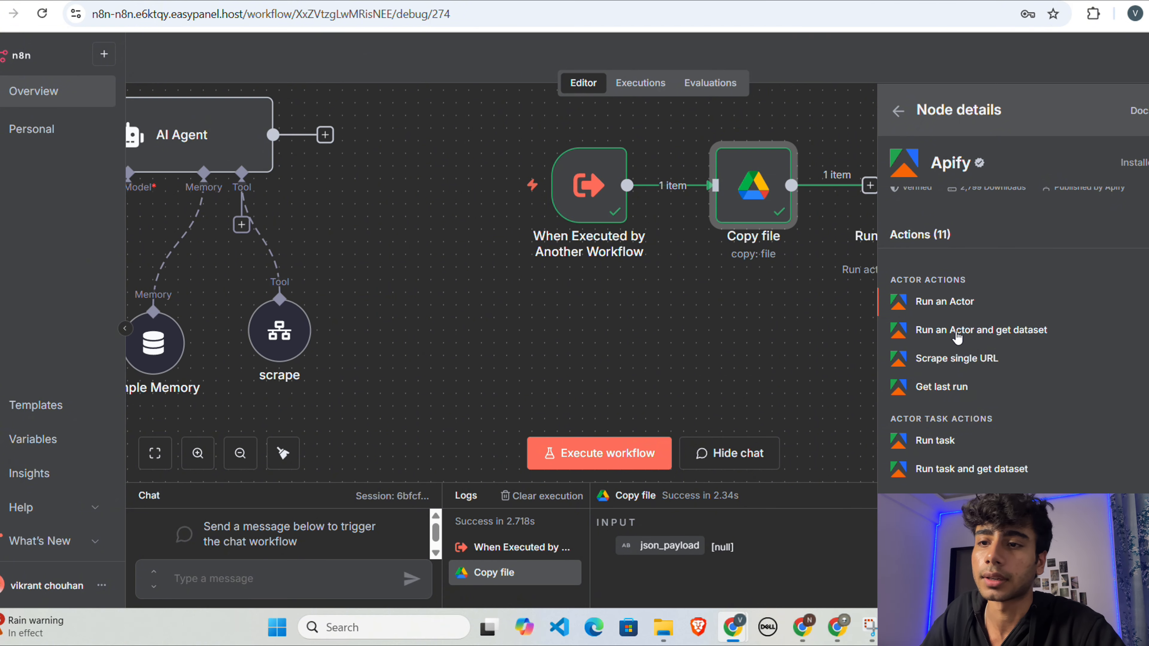
scroll(556, 345, "down", 2)
left_click(515, 339)
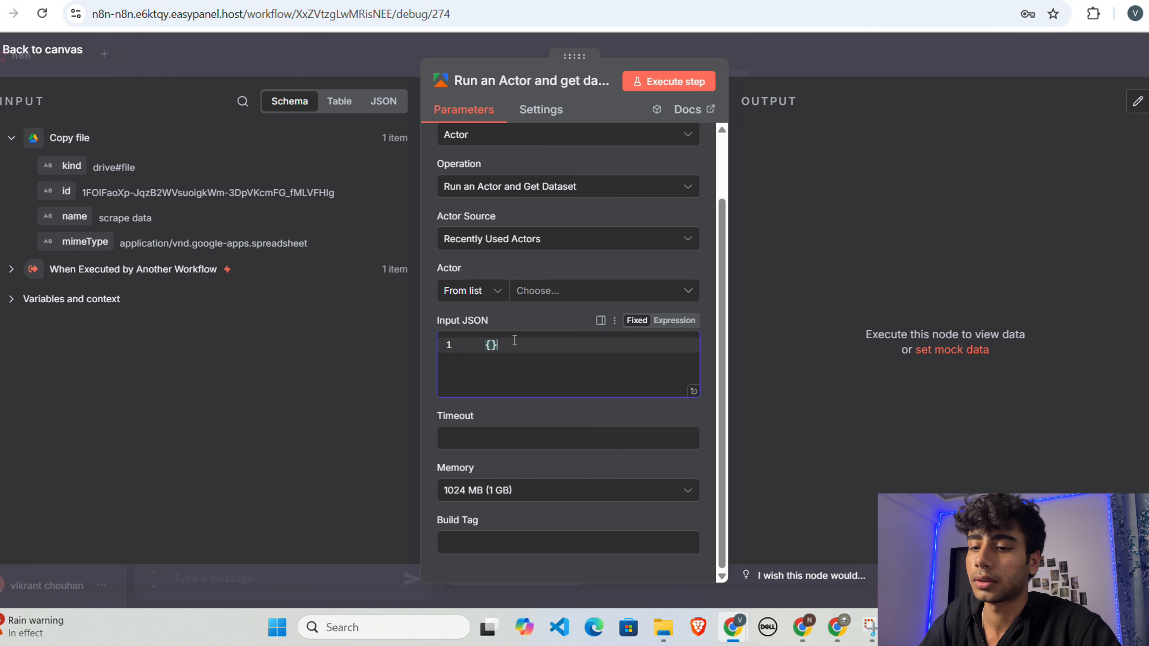
key("BackSpace")
key("BackSpace")
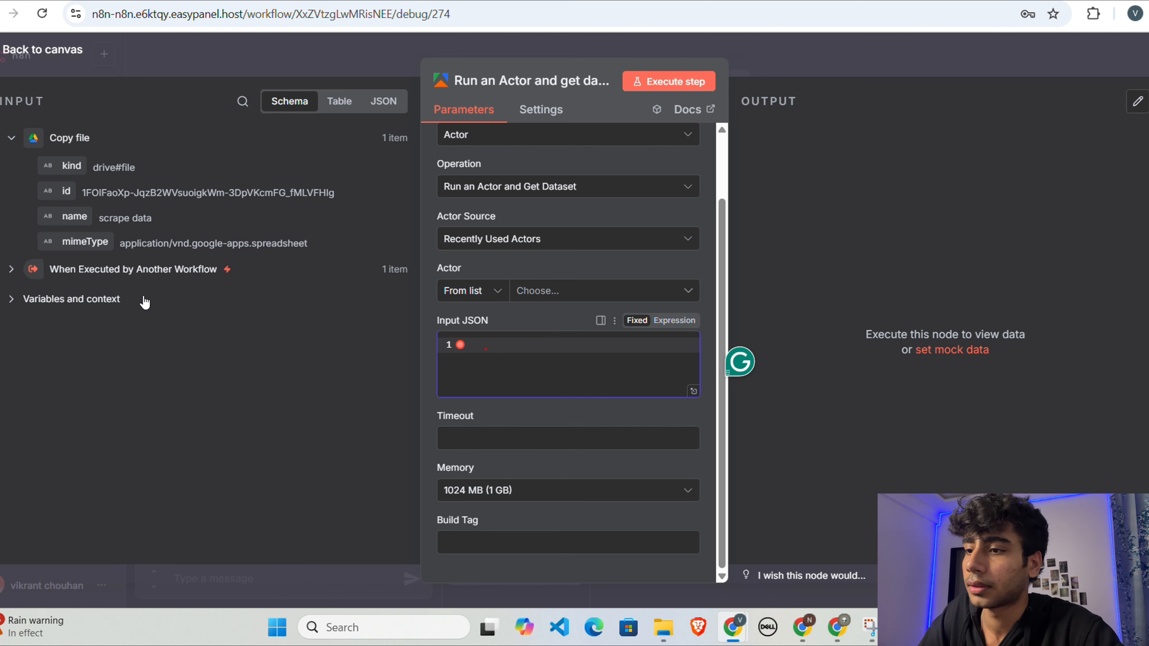
left_click(12, 268)
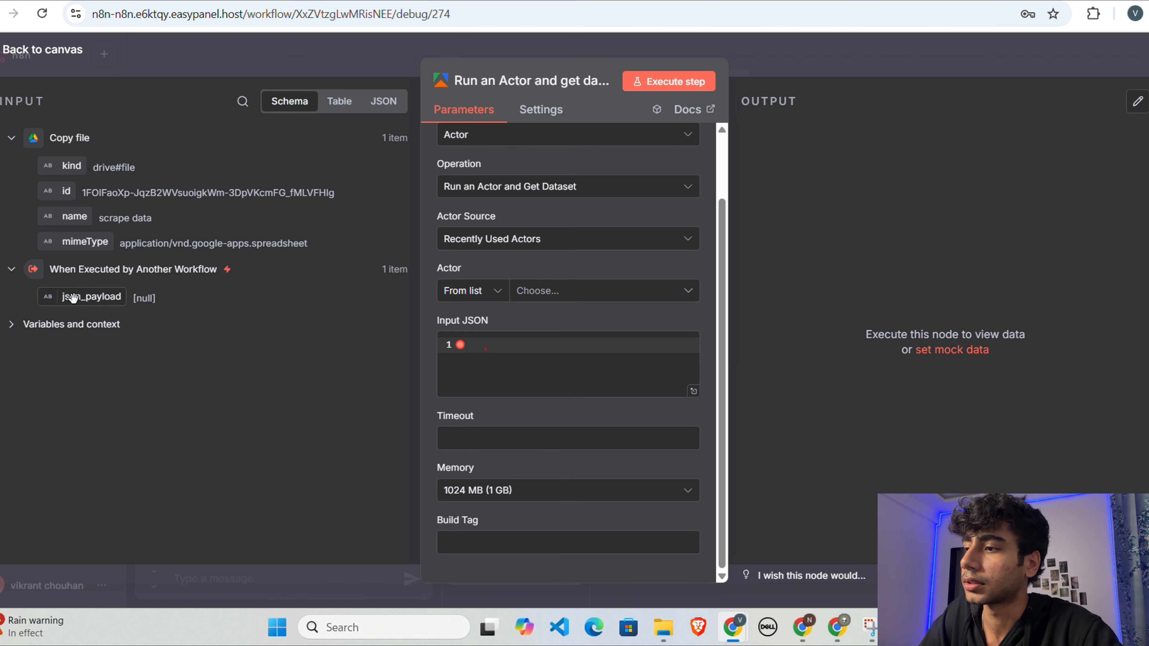
left_click_drag(73, 296, 526, 351)
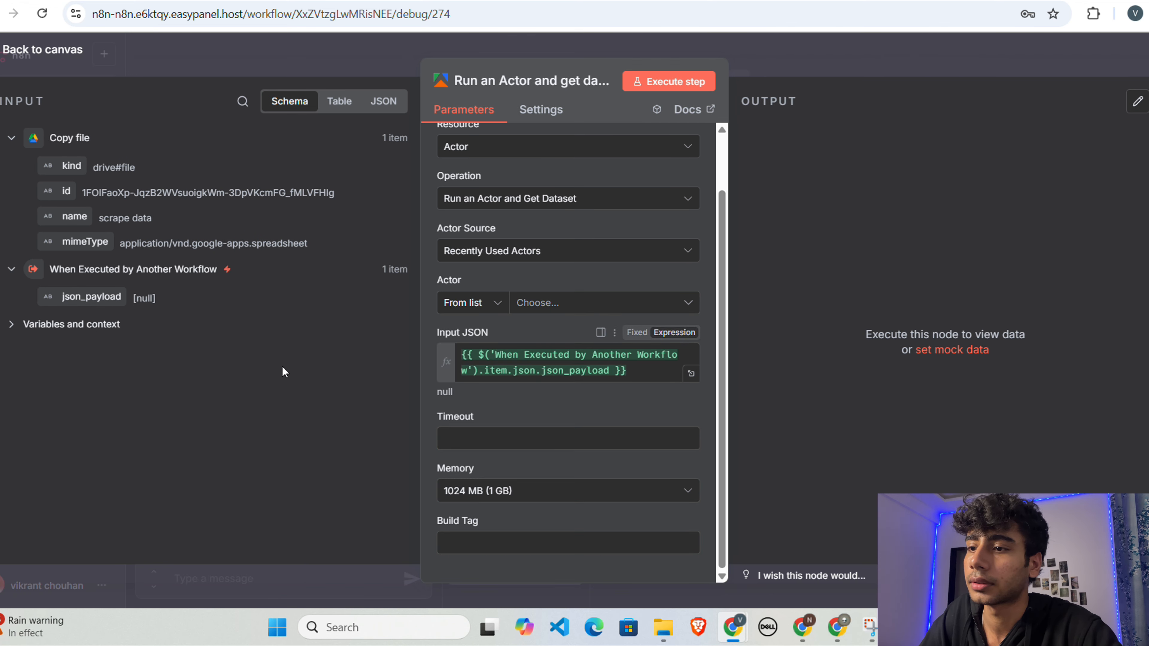
Step: Choose Google Maps Scraper as the actor for the Apify node and return to the canvas
left_click(588, 308)
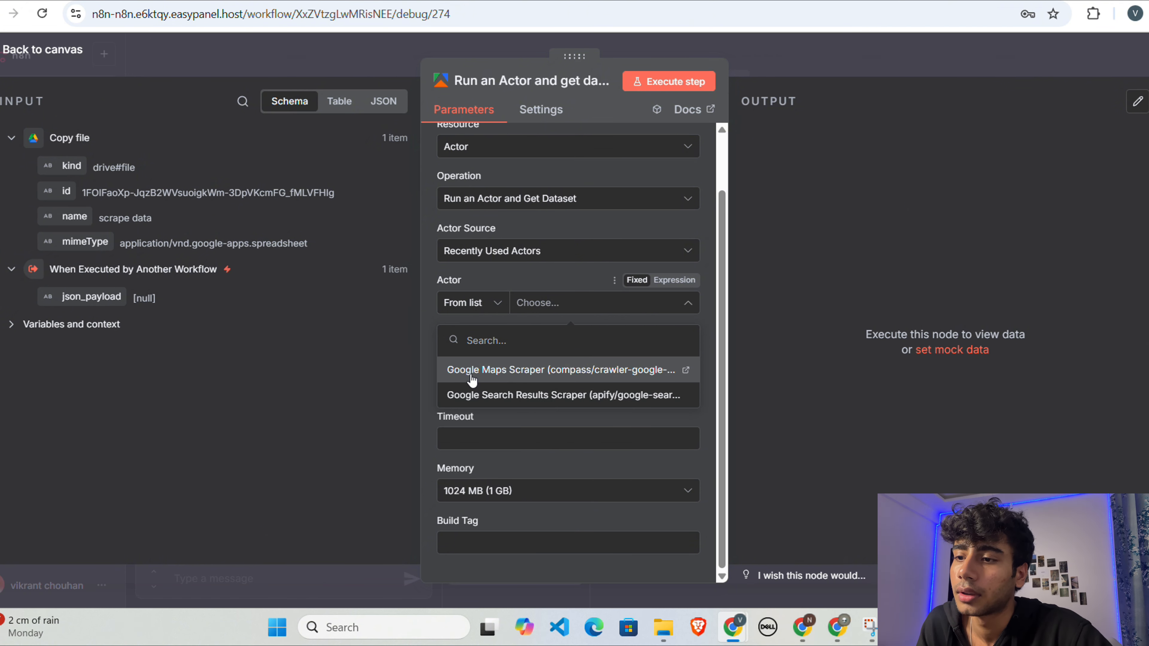
left_click(509, 380)
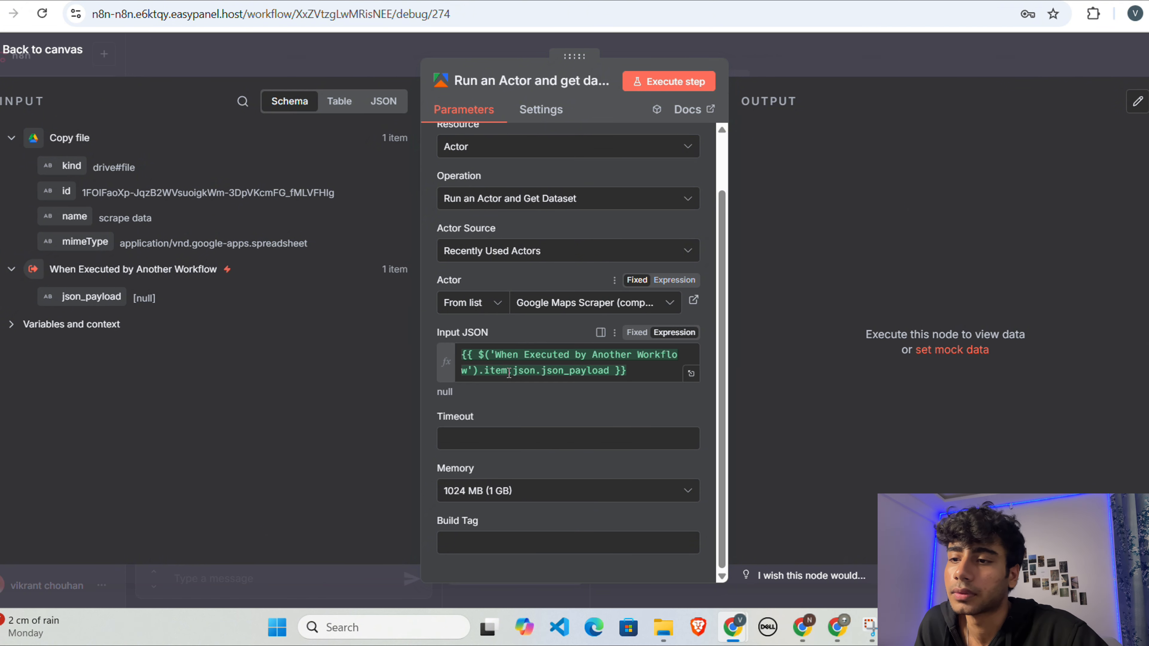
left_click(807, 50)
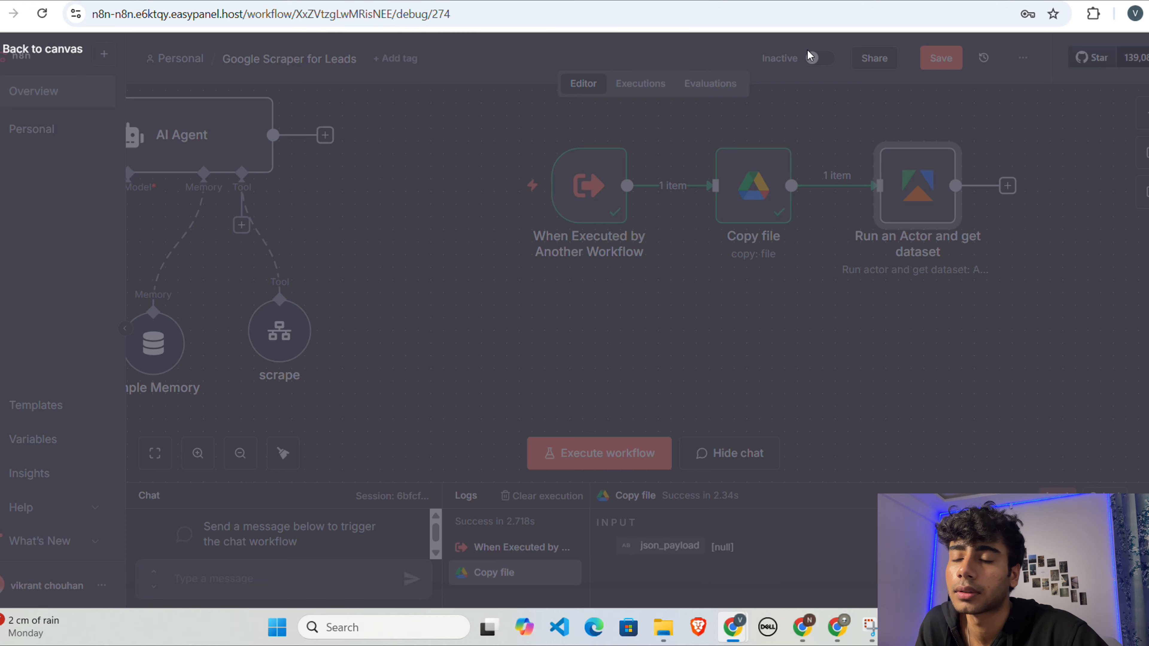
Step: Execute the Run an Actor and get dataset node on its own and return to the canvas
scroll(809, 193, "right", 3)
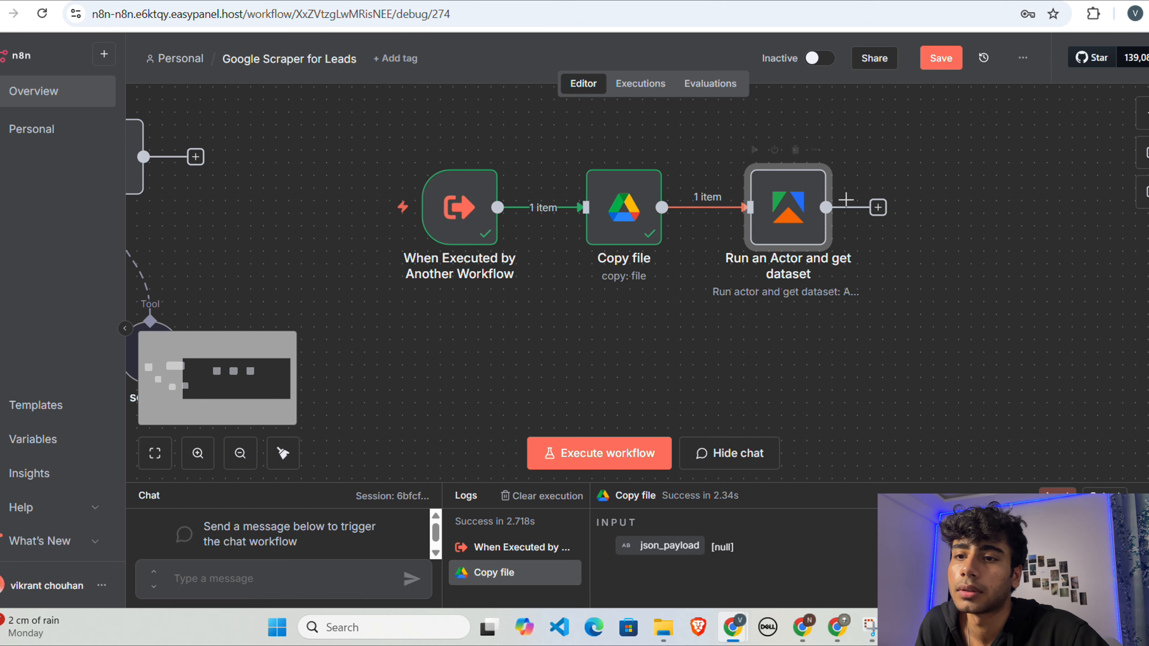
double_click(810, 191)
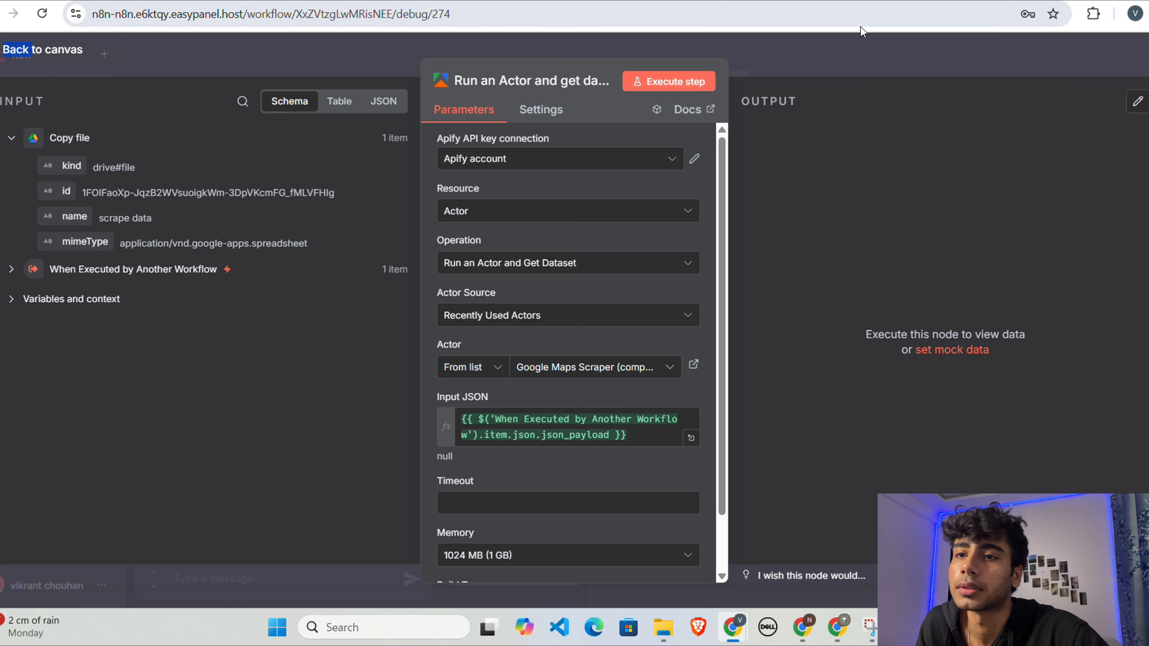
left_click(847, 53)
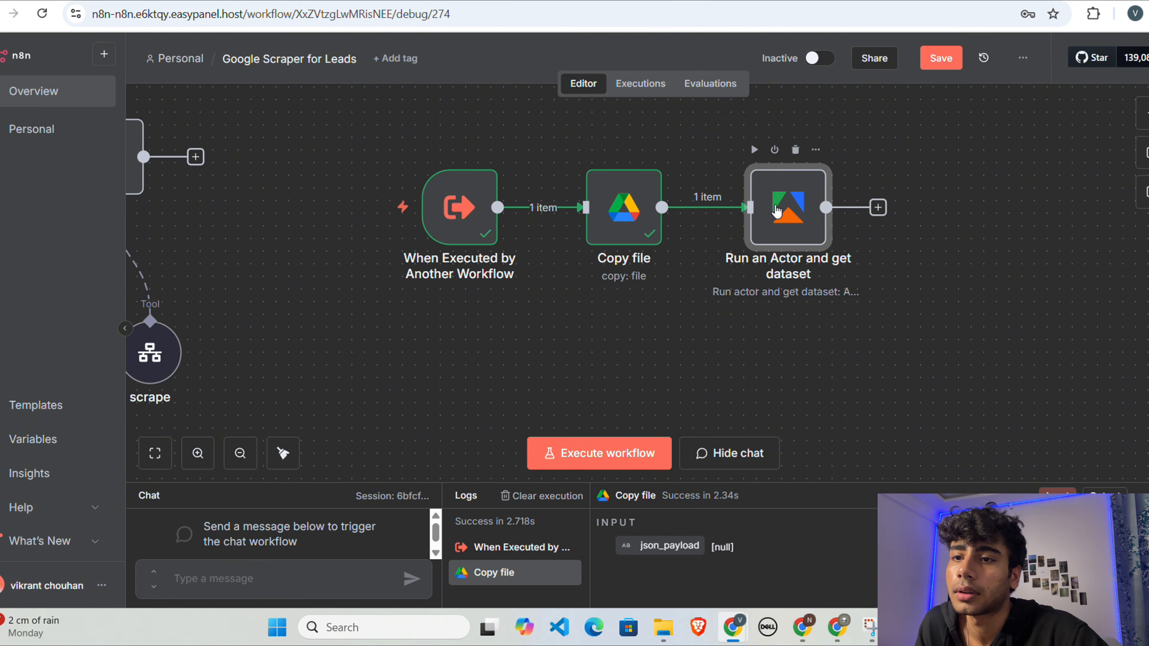
double_click(776, 211)
left_click(669, 81)
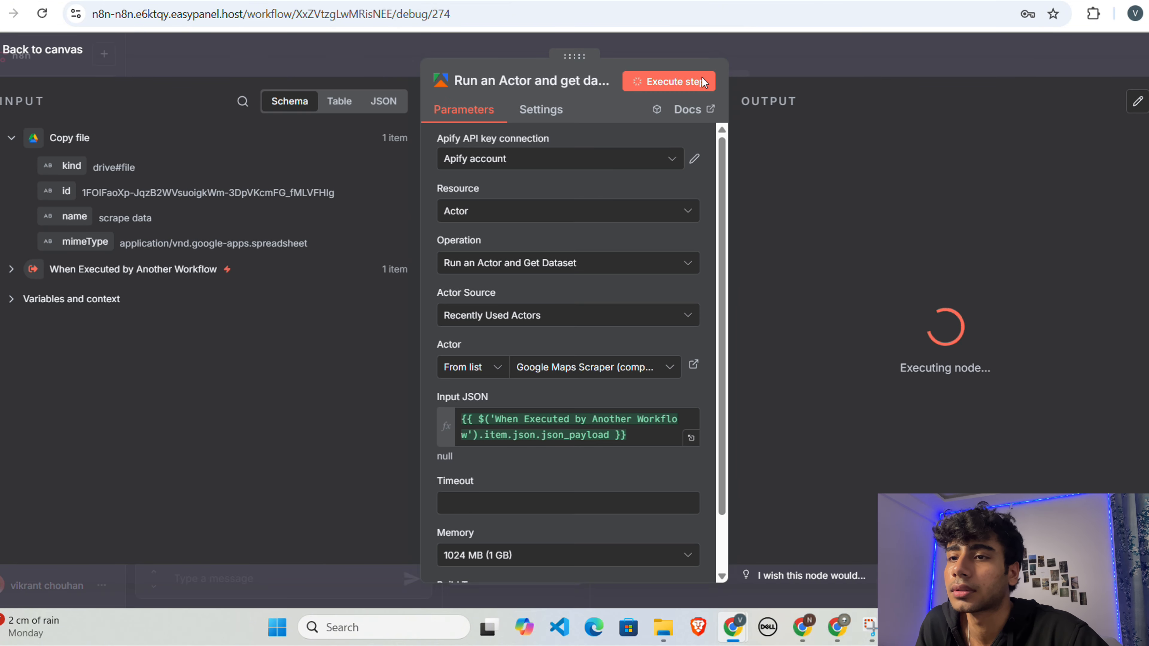
left_click(808, 64)
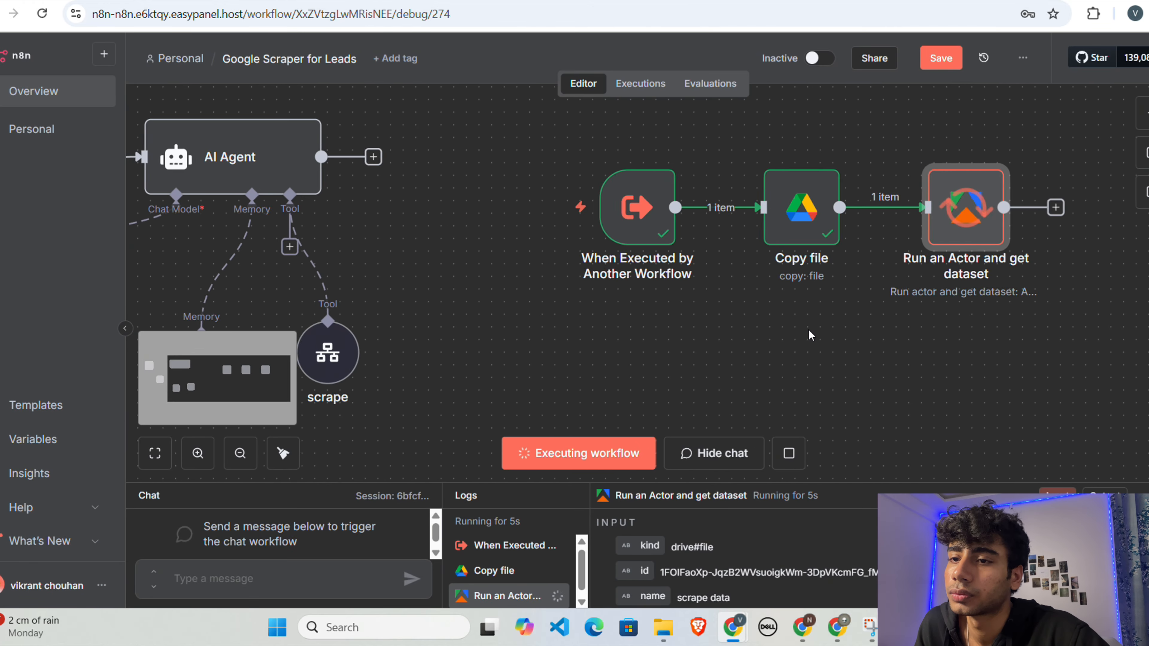
scroll(810, 334, "left", 4)
scroll(810, 335, "right", 6)
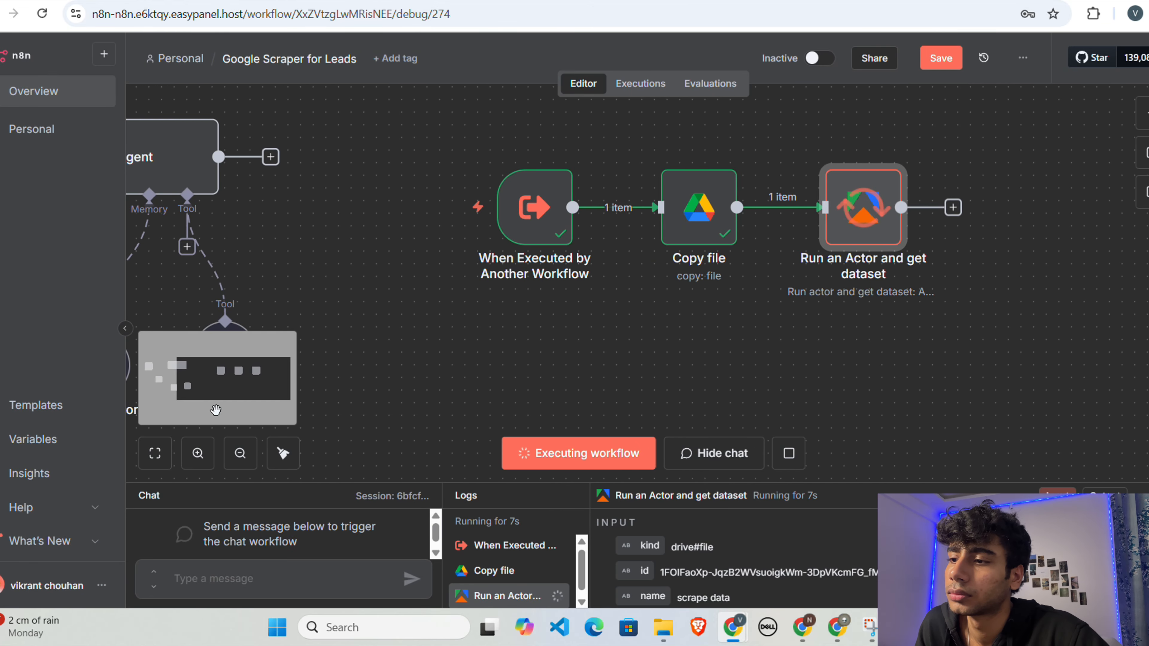
scroll(216, 410, "down", 5)
scroll(216, 410, "up", 3)
scroll(216, 410, "down", 1)
scroll(662, 334, "right", 2)
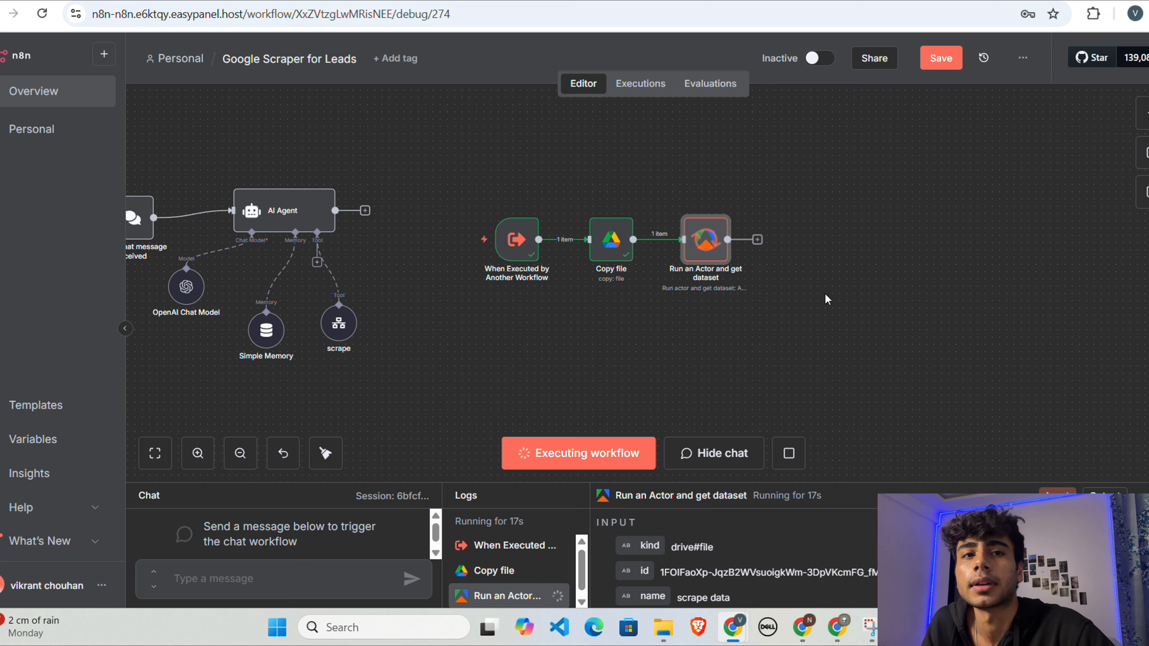
scroll(733, 343, "right", 2)
scroll(733, 344, "left", 2)
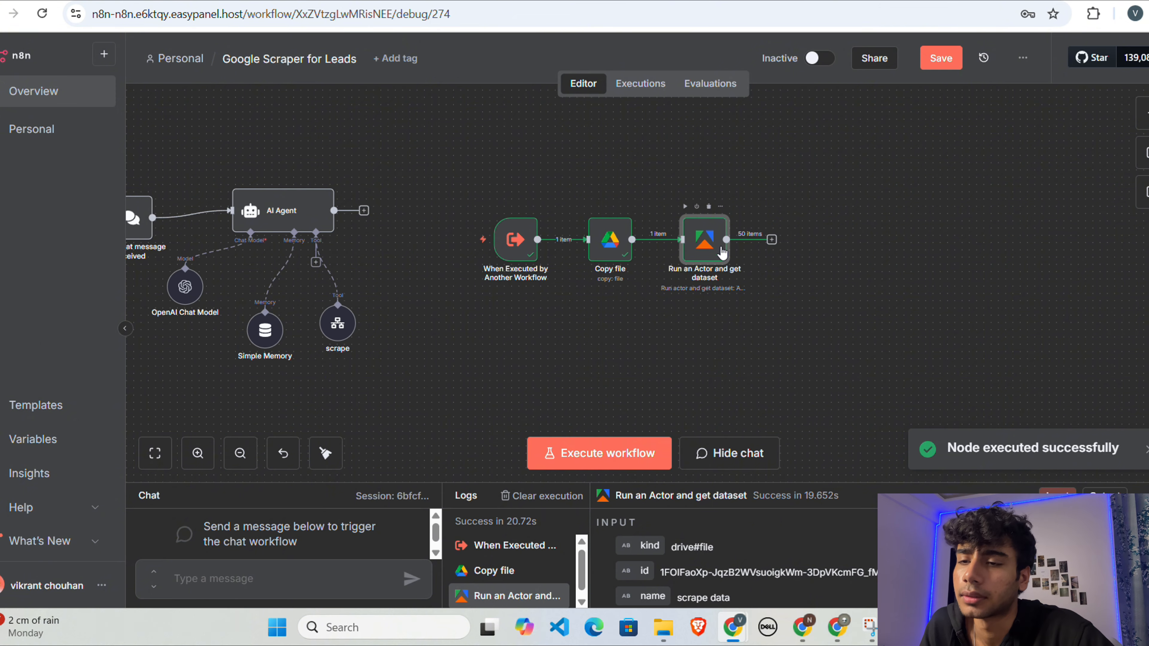
Step: Review the JSON output of the Run an Actor and get dataset node
double_click(722, 249)
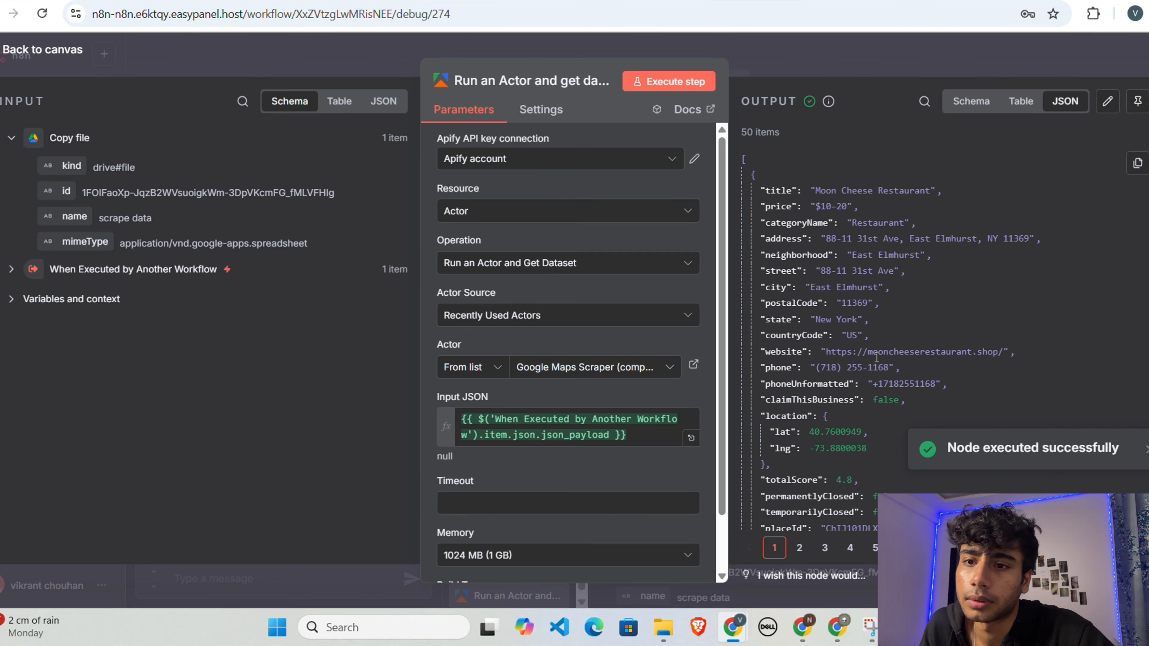
scroll(877, 362, "down", 2)
scroll(876, 360, "down", 3)
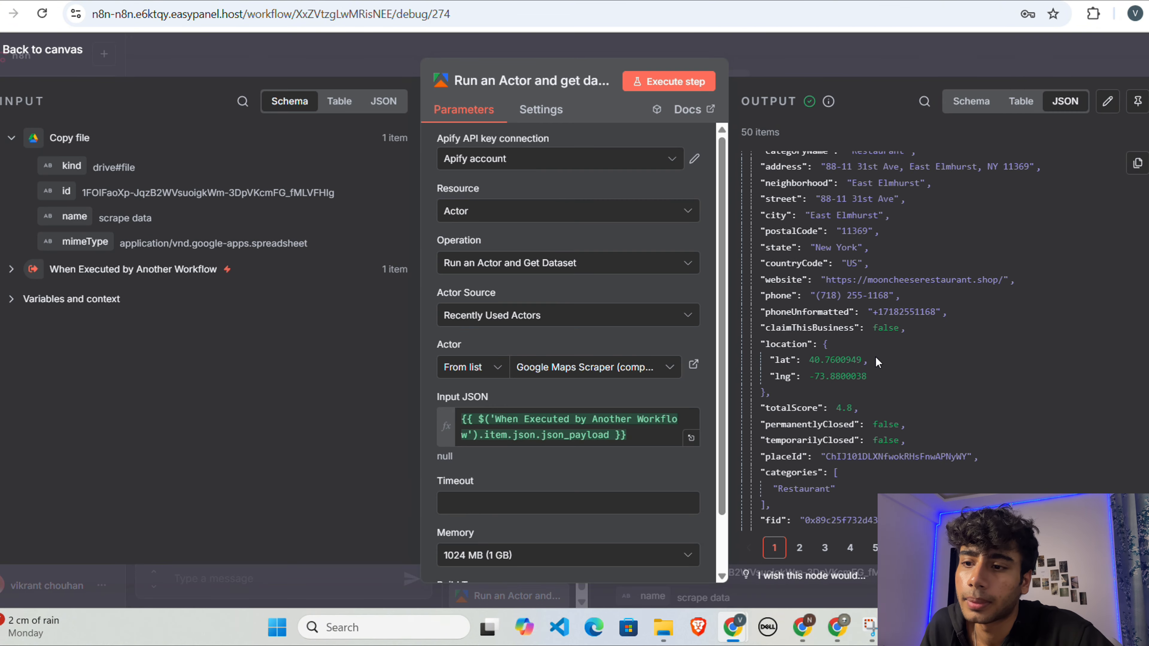
scroll(852, 307, "up", 5)
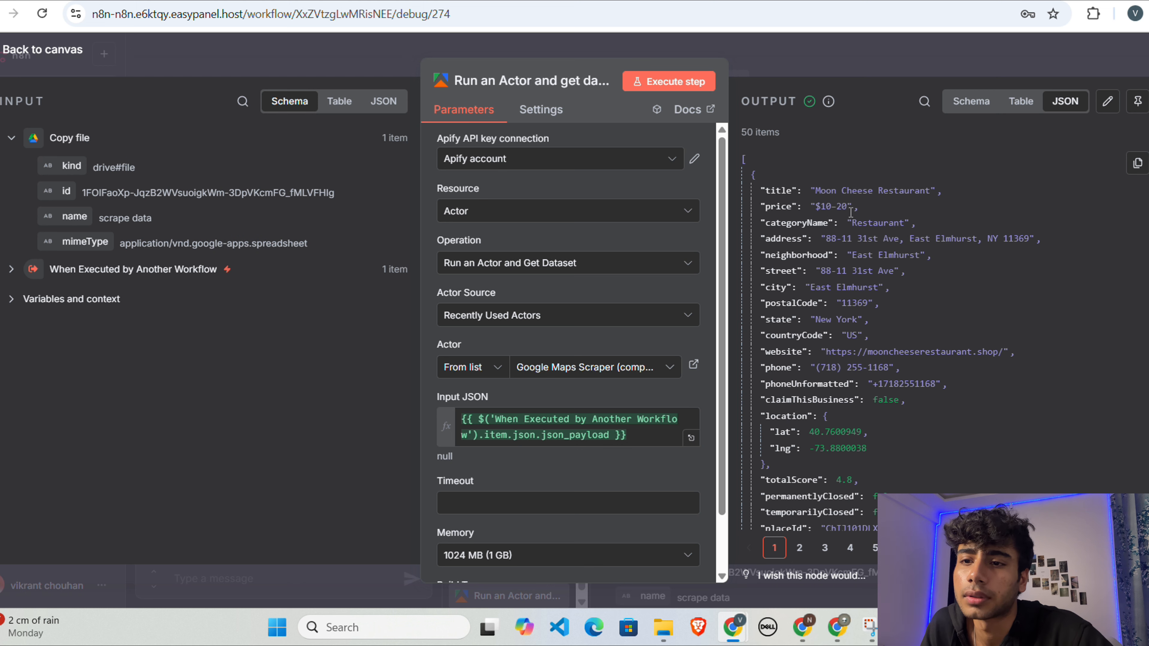
left_click(843, 65)
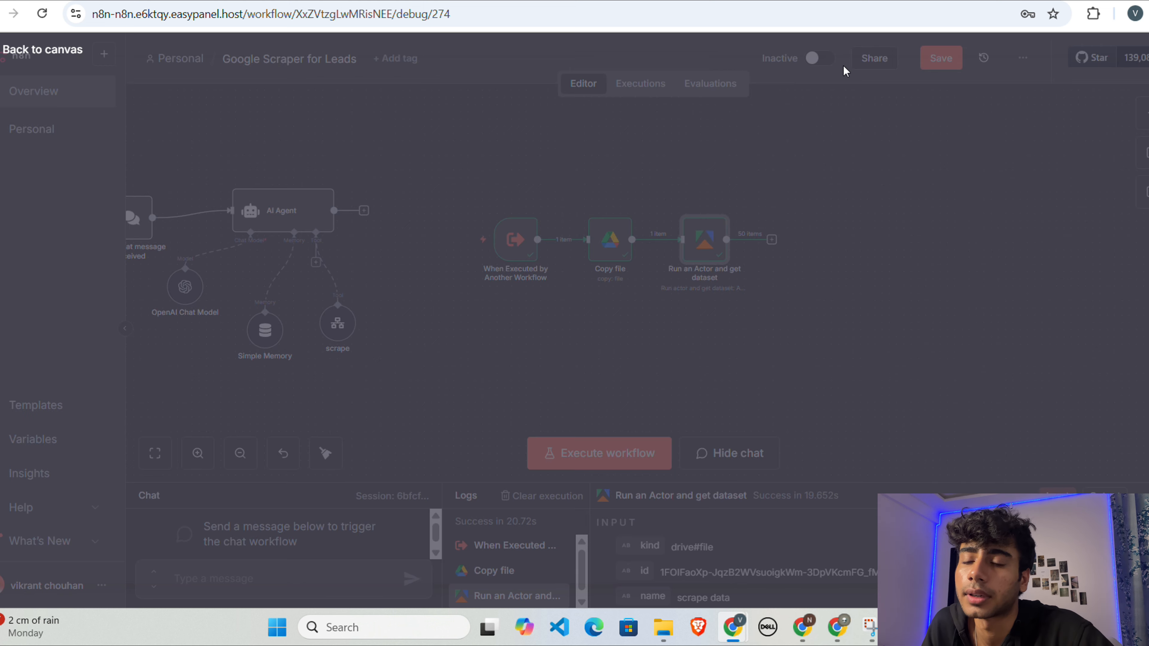
Step: Add a Google Sheets Append row in sheet node after the Run an Actor and get dataset node
left_click(773, 240)
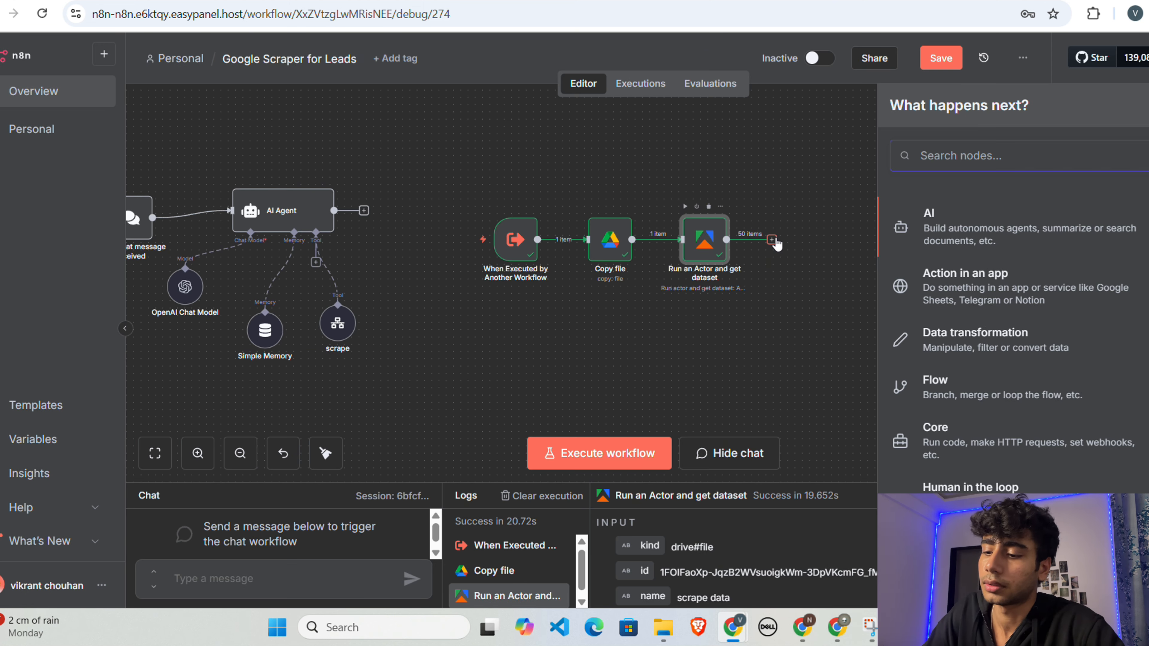
type("sheet")
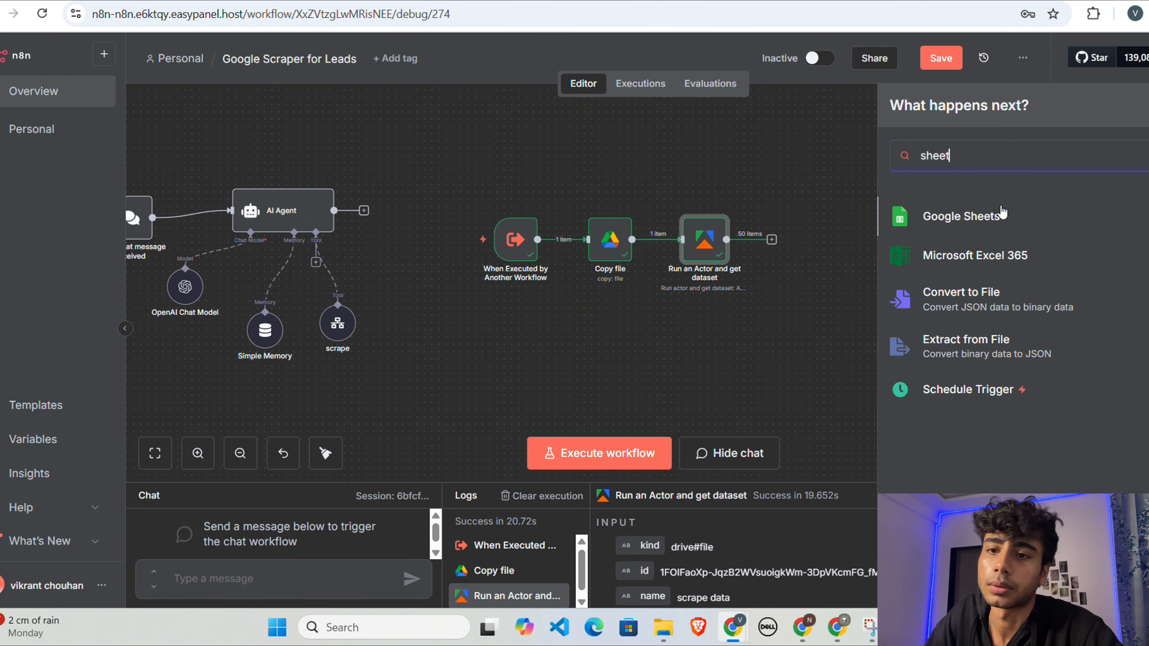
left_click(1002, 216)
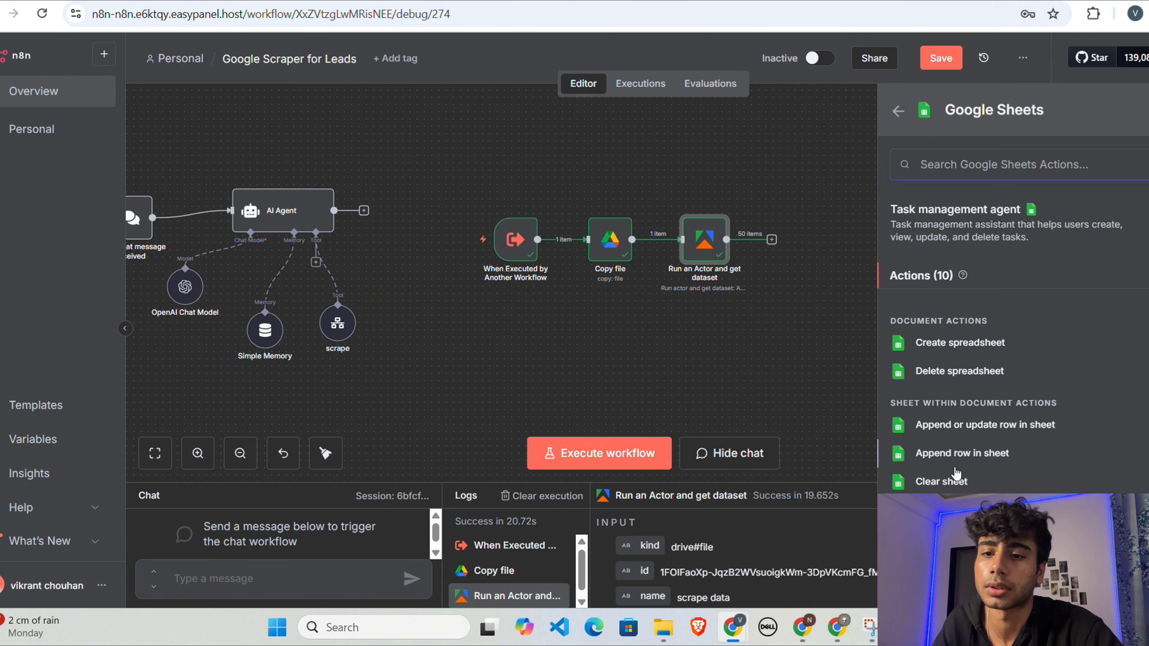
left_click(969, 457)
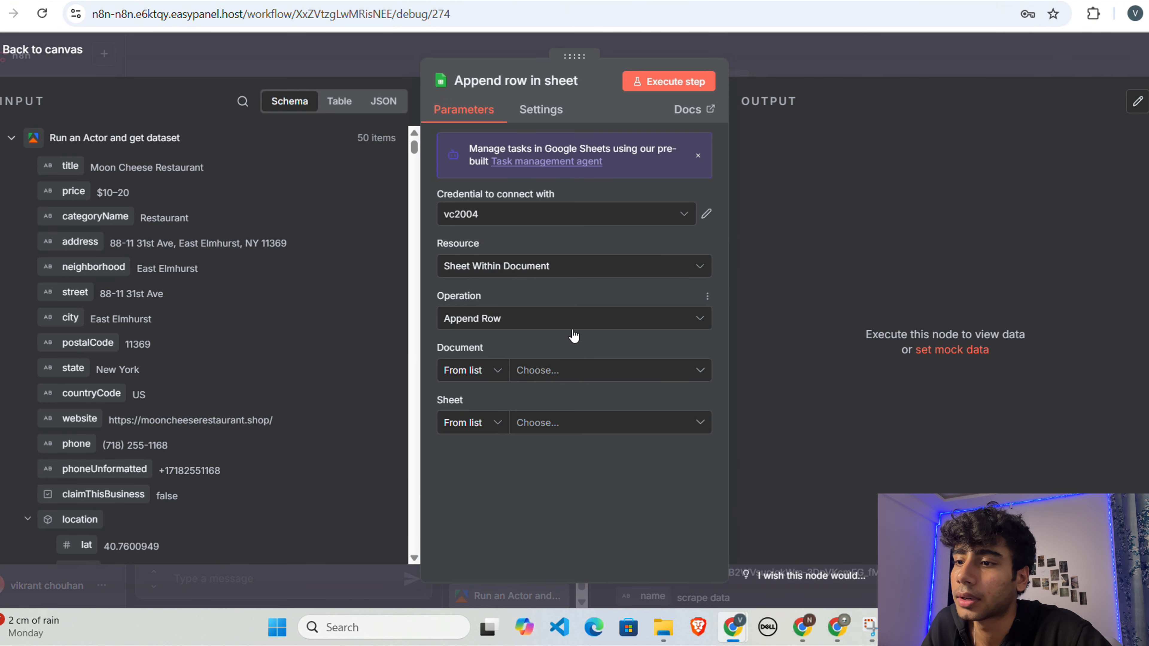
Step: Set the Append row in sheet node's document to By ID, using the id output of the Copy file node
left_click(548, 376)
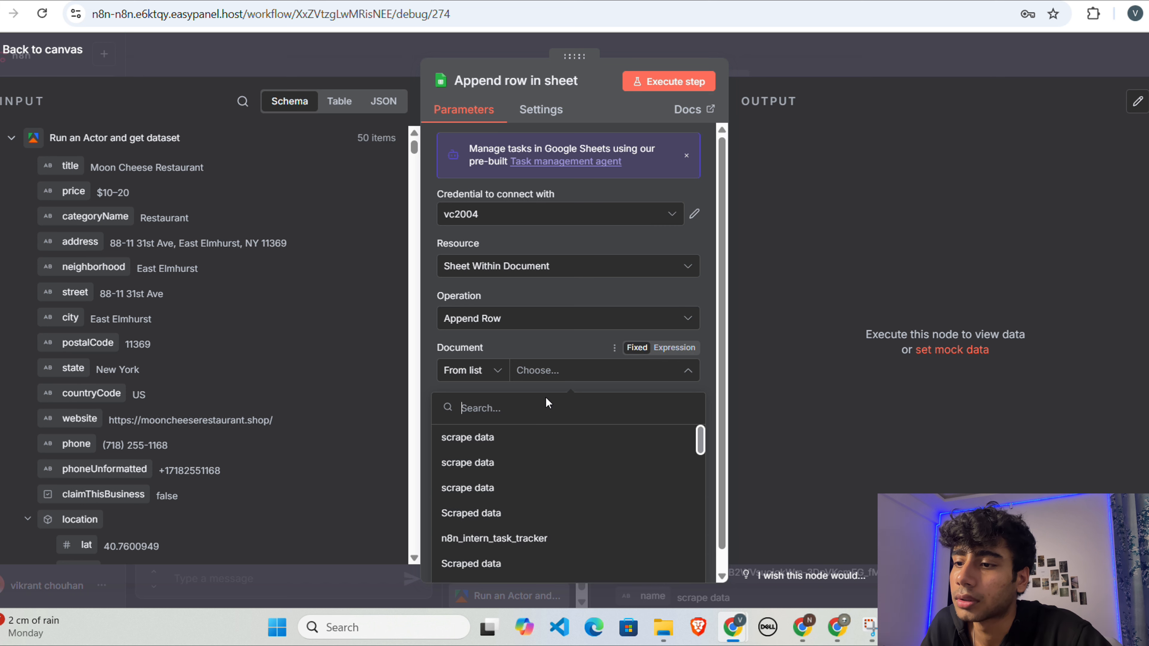
left_click(425, 350)
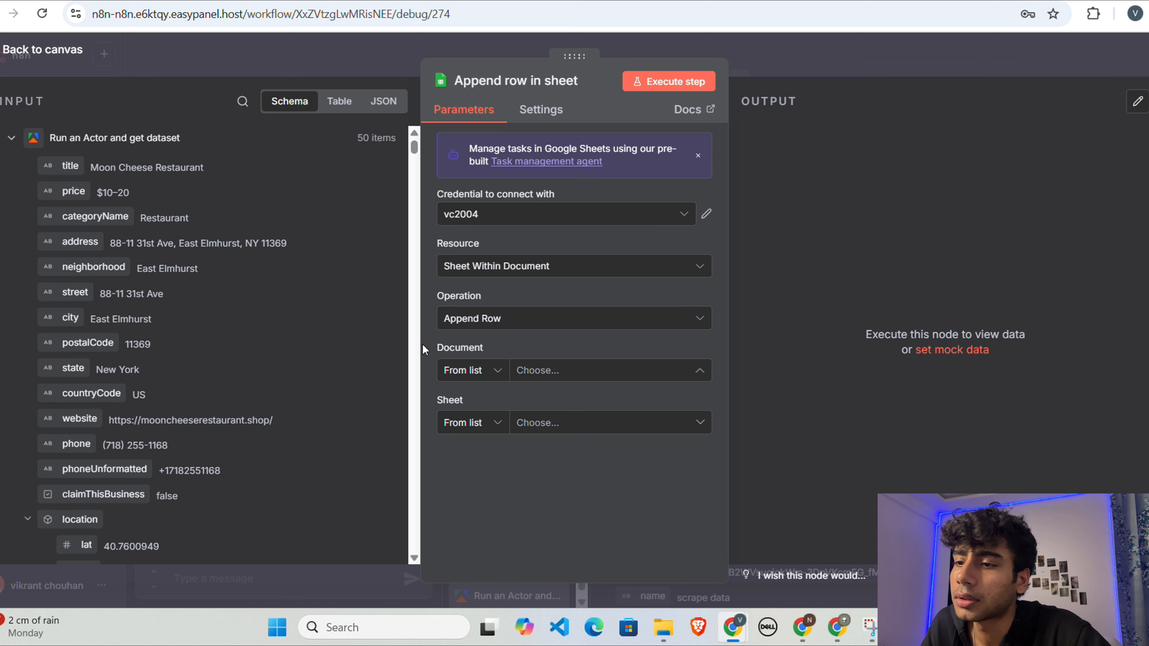
left_click(482, 377)
left_click(479, 465)
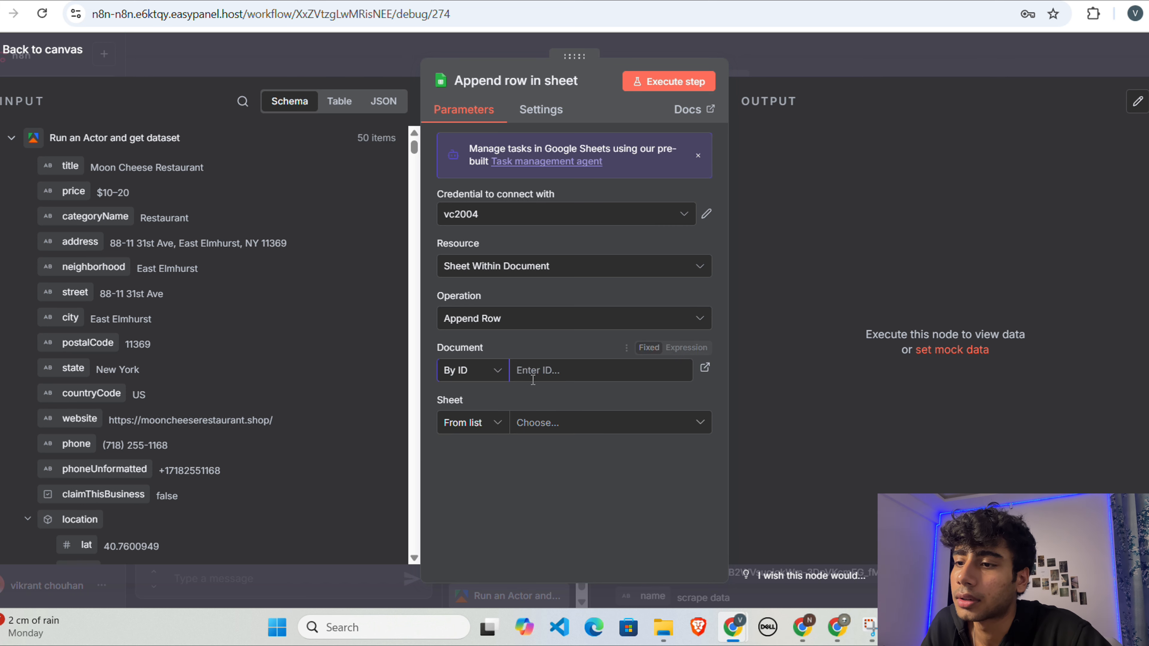
left_click(10, 141)
left_click(11, 171)
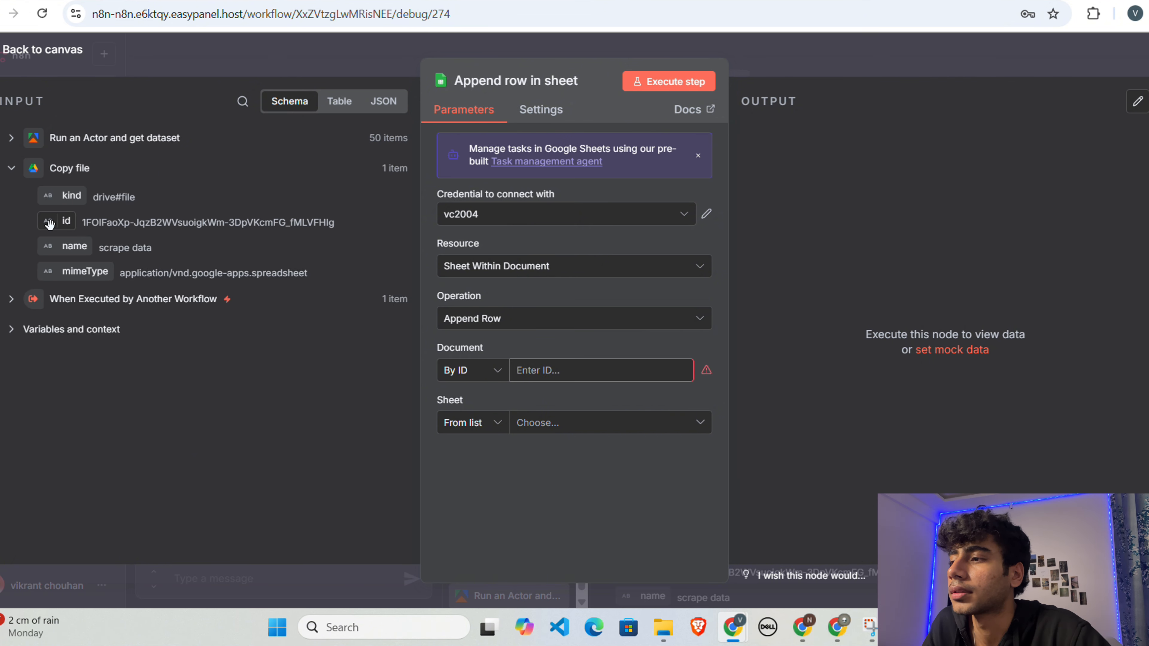
left_click_drag(54, 225, 525, 372)
left_click(467, 531)
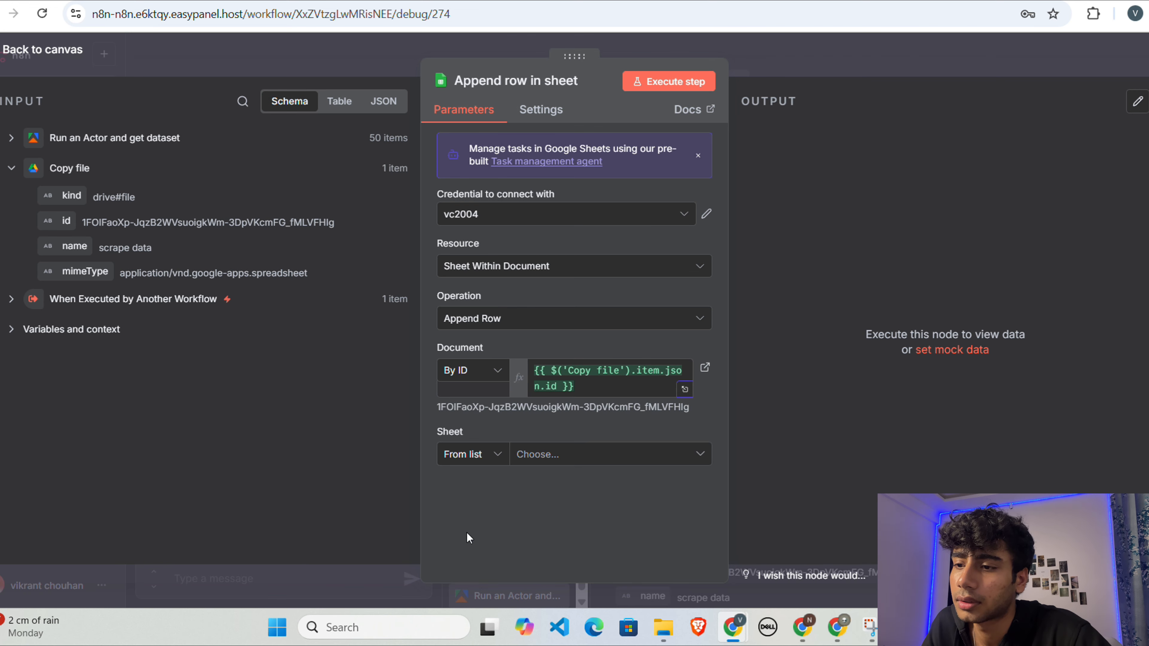
Step: Select Sheet1 as the target sheet so its columns load for manual mapping
left_click(552, 458)
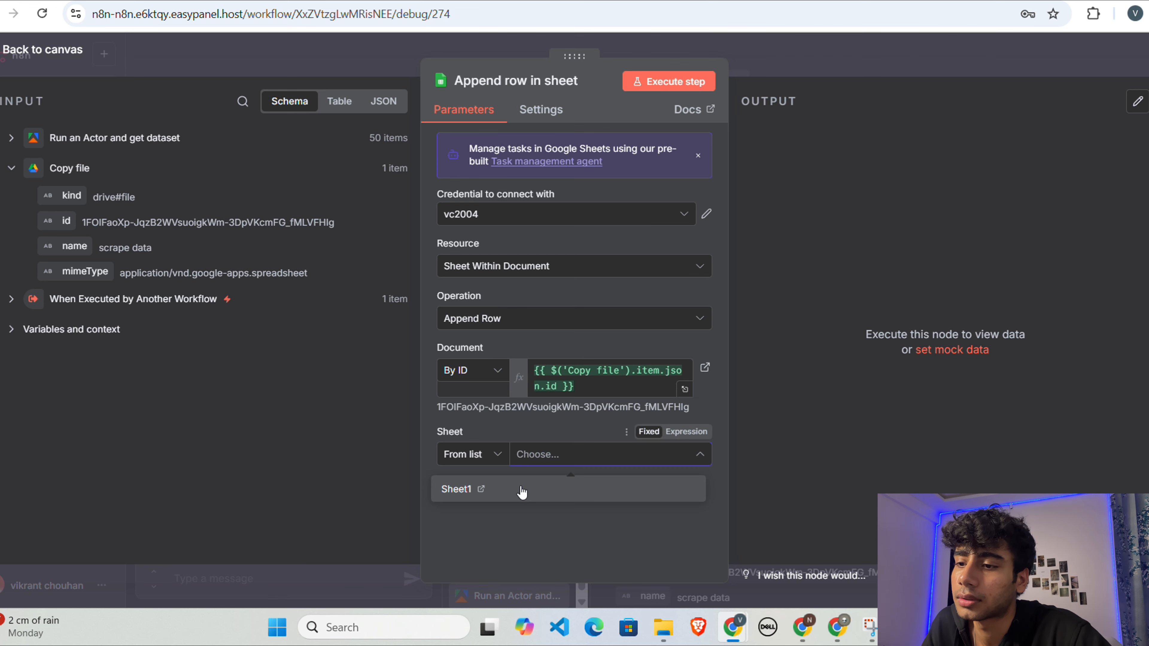
left_click(521, 489)
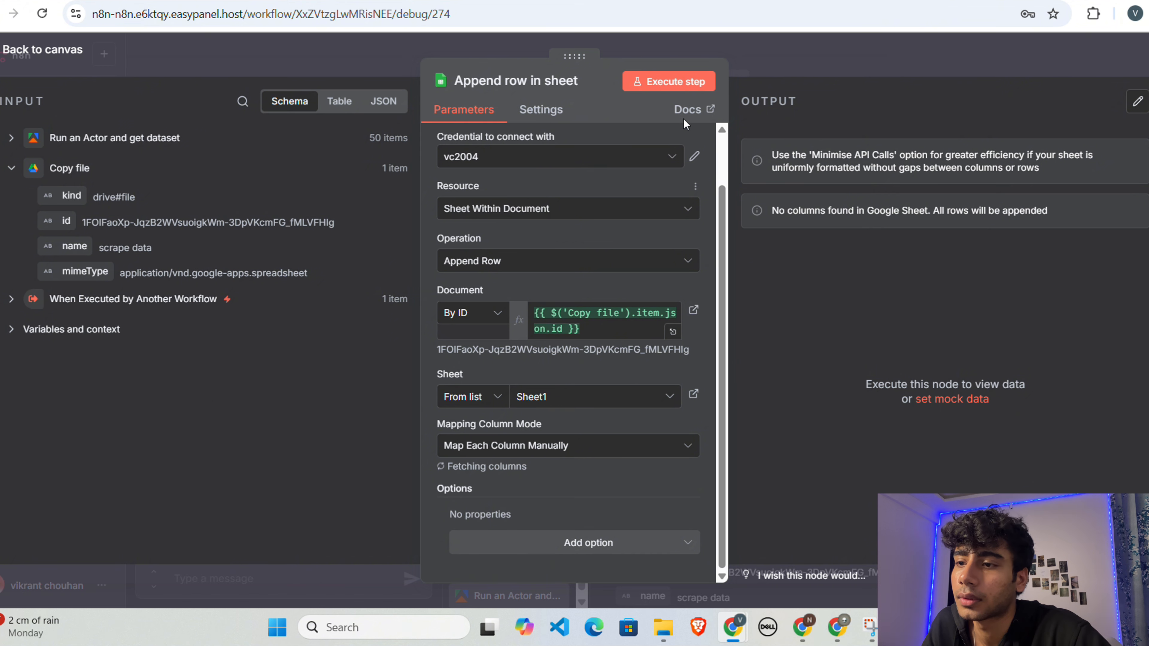
scroll(585, 425, "down", 5)
scroll(585, 423, "up", 2)
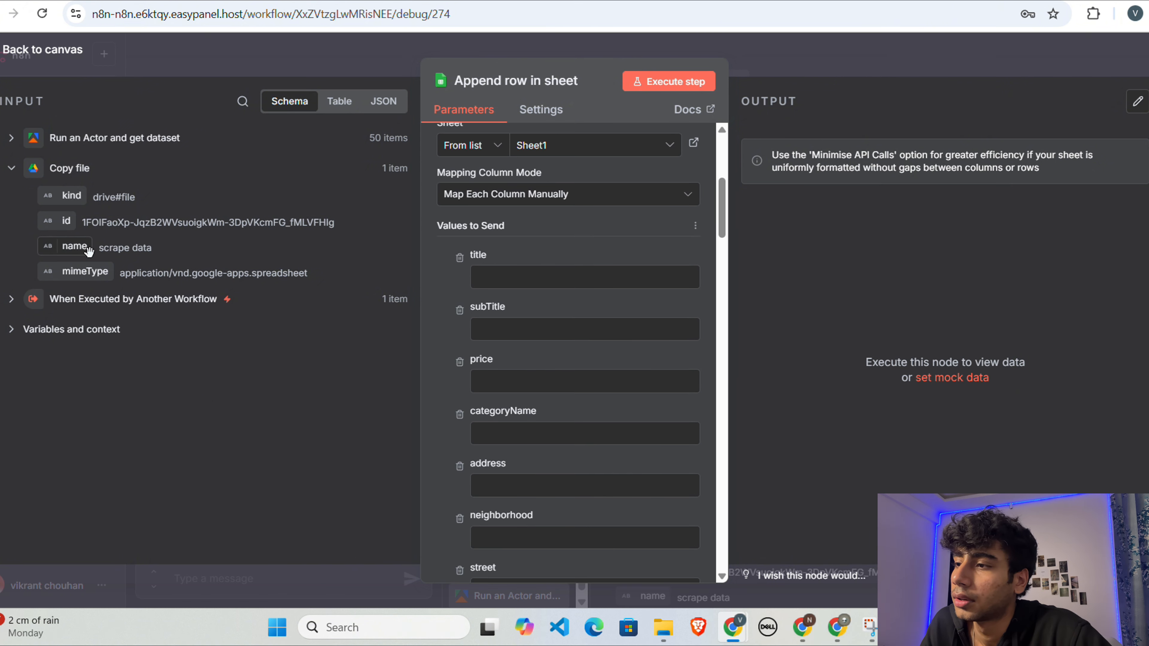
Step: Expand the Run an Actor and get dataset input fields and examine the full list of sheet columns available for mapping
left_click(10, 137)
scroll(183, 327, "down", 1)
scroll(183, 327, "up", 1)
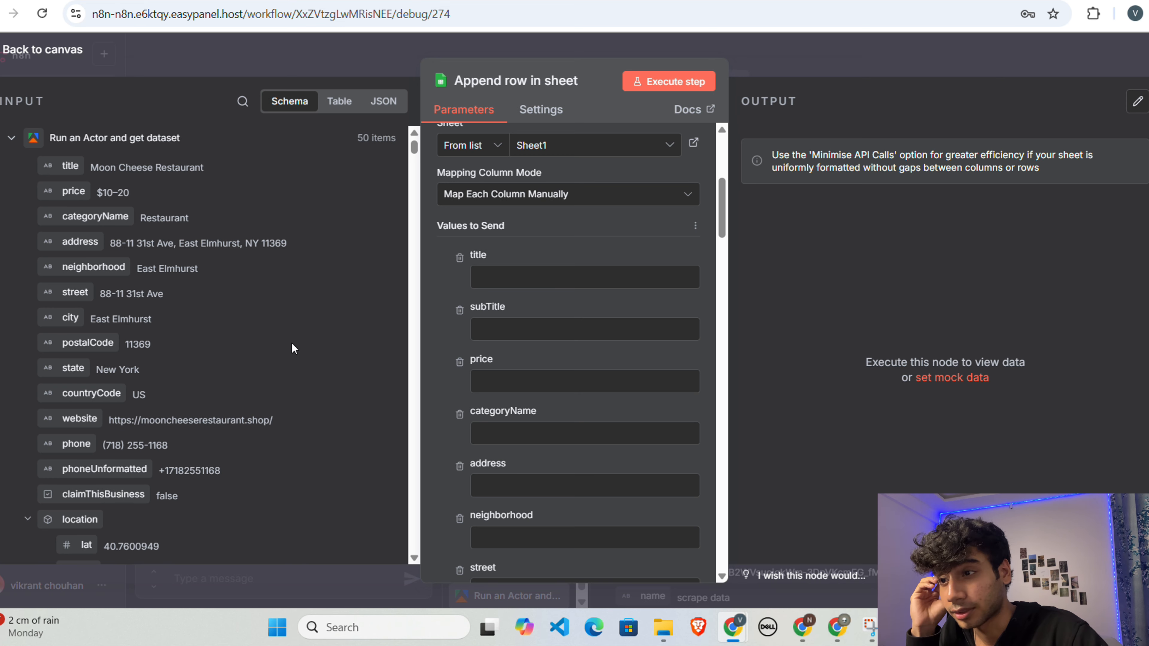
scroll(565, 408, "down", 2)
scroll(566, 407, "down", 15)
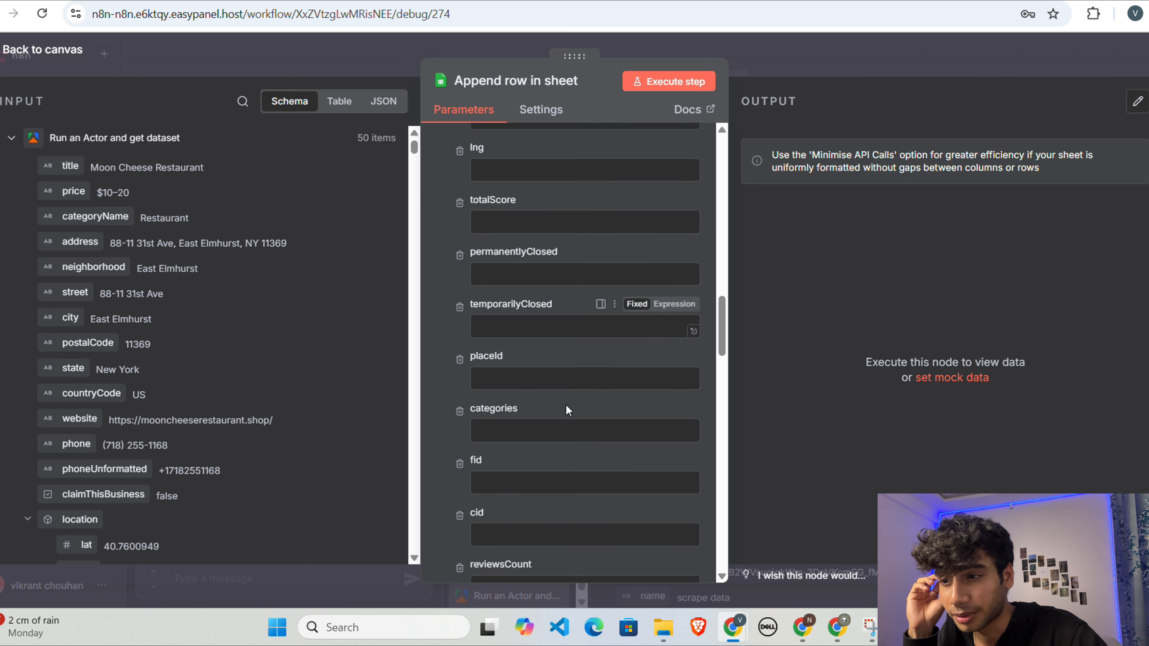
scroll(569, 409, "down", 20)
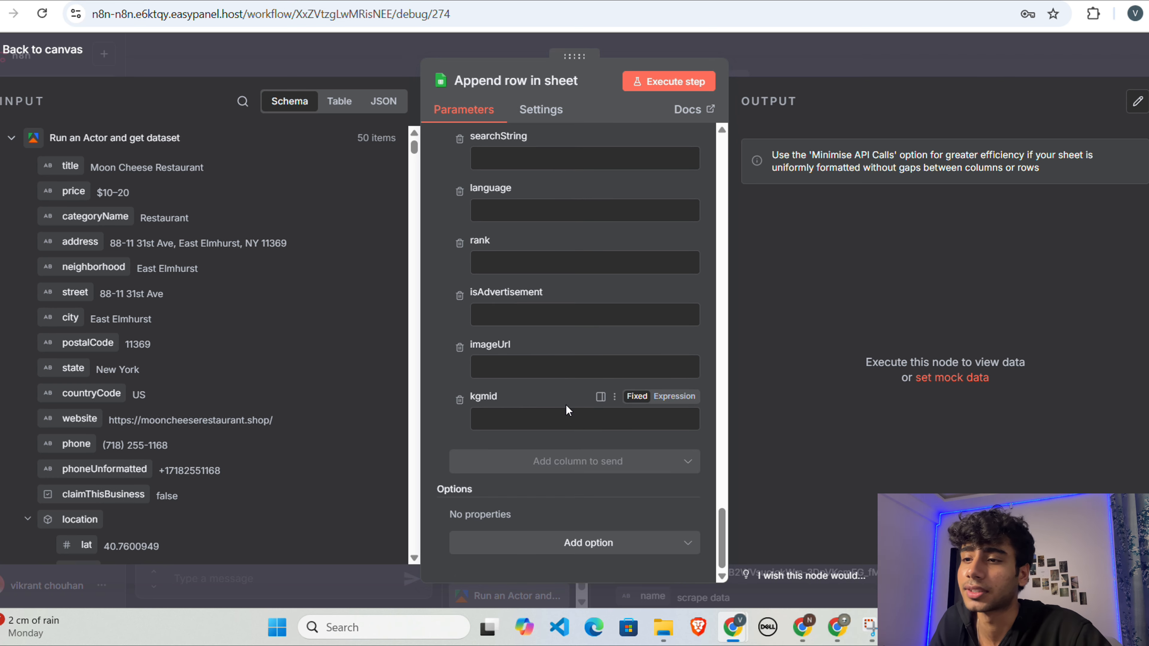
Step: Compare the column fields of the Append row in sheet node with the Run an Actor and get dataset input fields
scroll(565, 405, "up", 20)
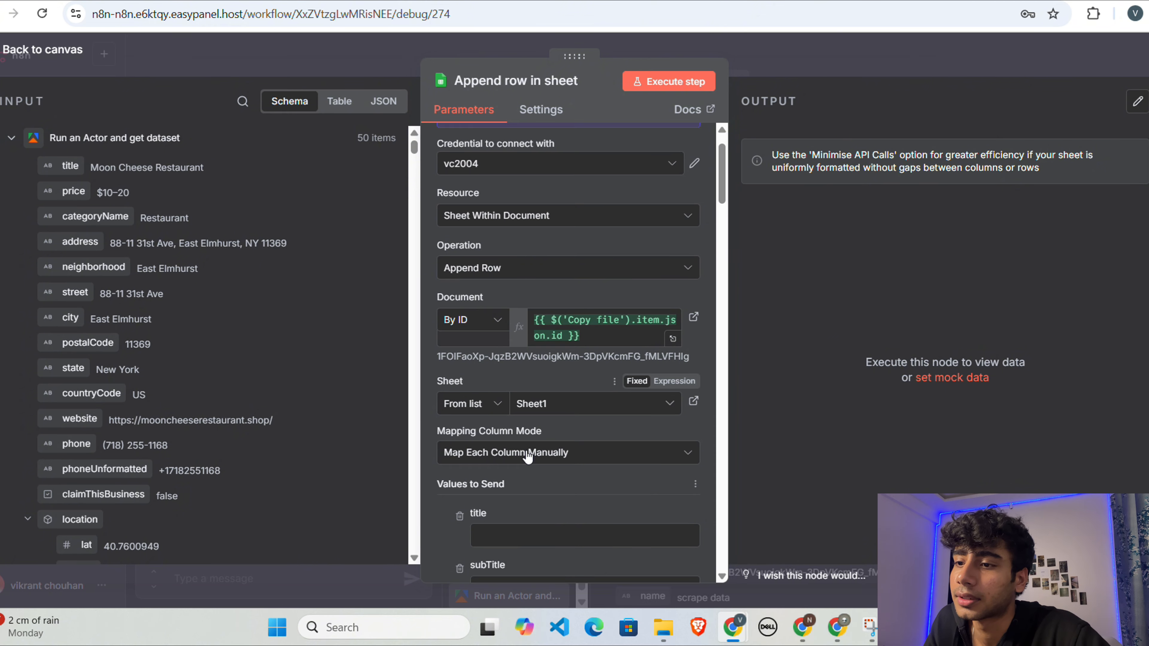
scroll(528, 455, "down", 8)
scroll(529, 455, "up", 6)
scroll(529, 453, "down", 2)
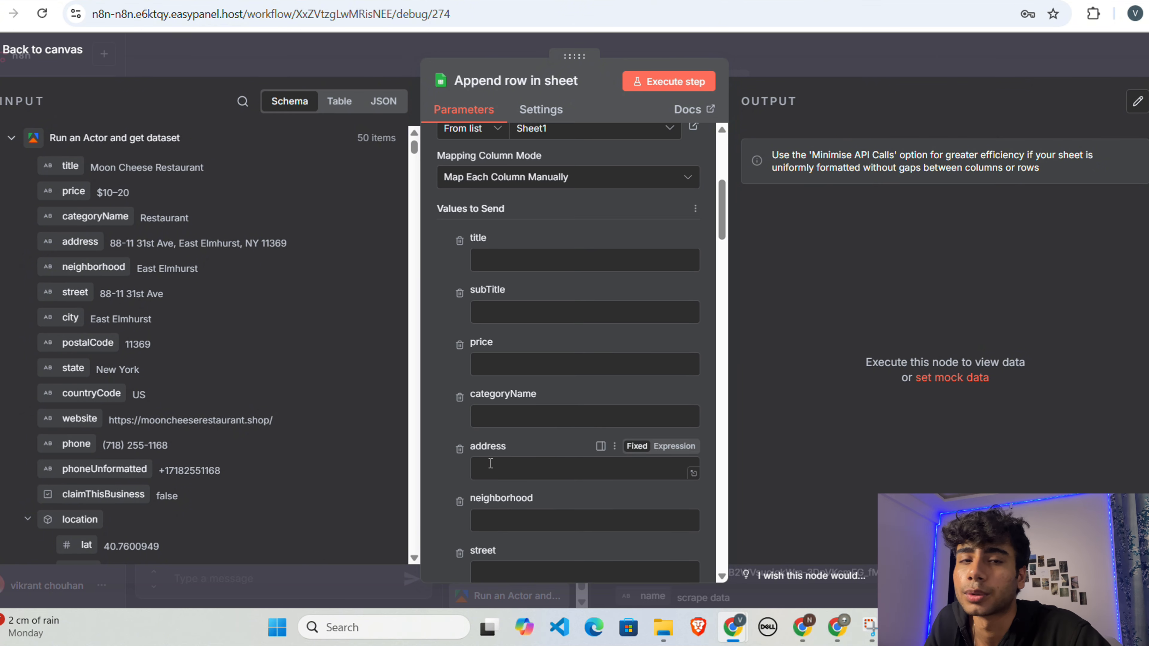
scroll(492, 378, "down", 1)
scroll(491, 379, "up", 2)
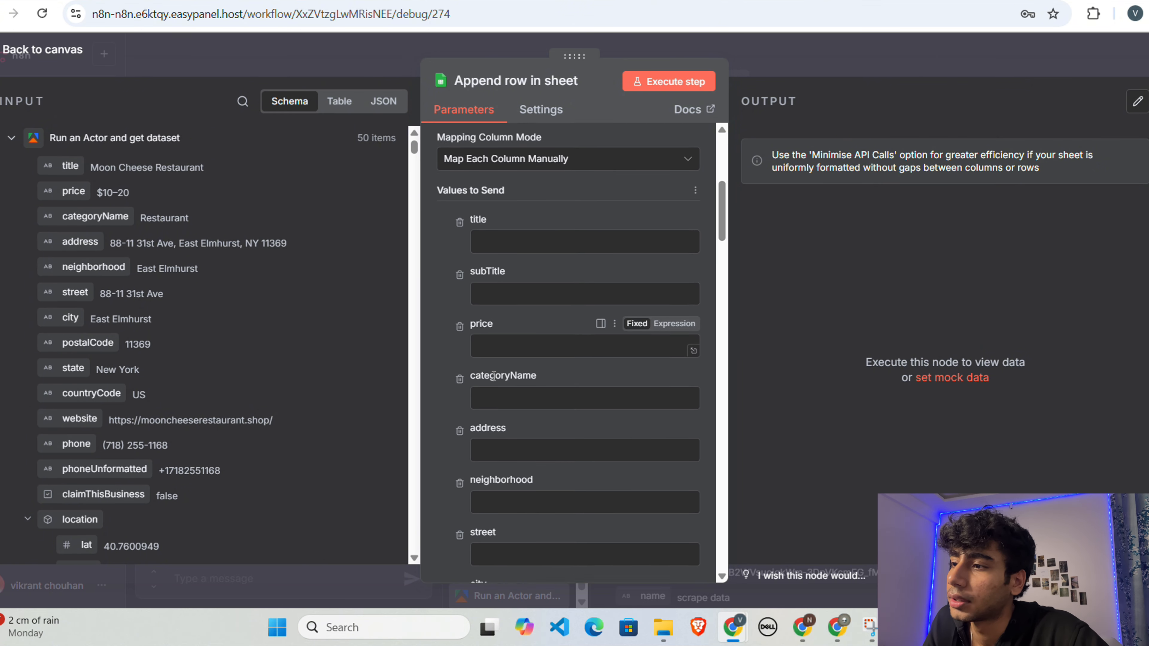
scroll(241, 374, "down", 3)
scroll(241, 374, "down", 15)
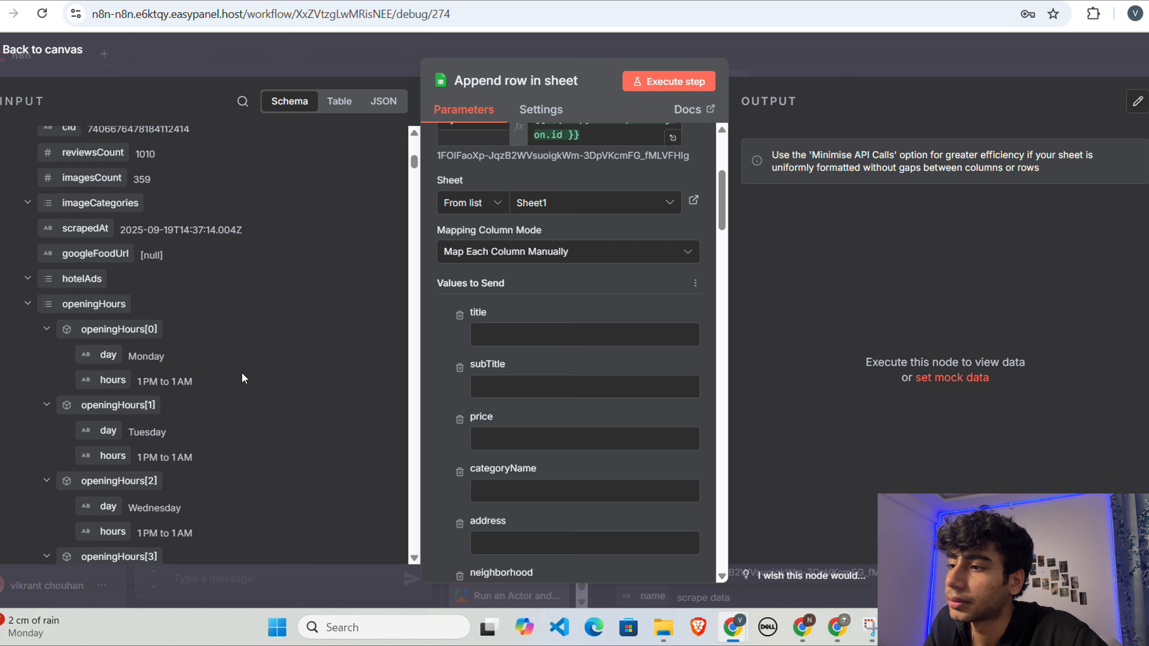
scroll(242, 374, "down", 15)
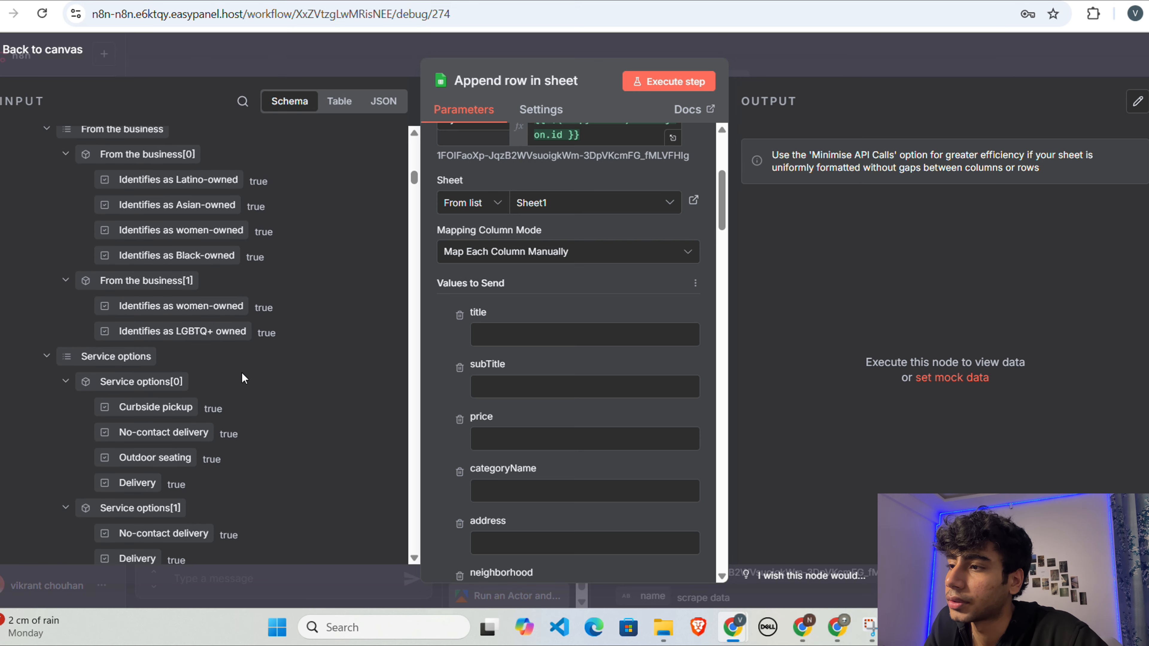
scroll(241, 372, "down", 8)
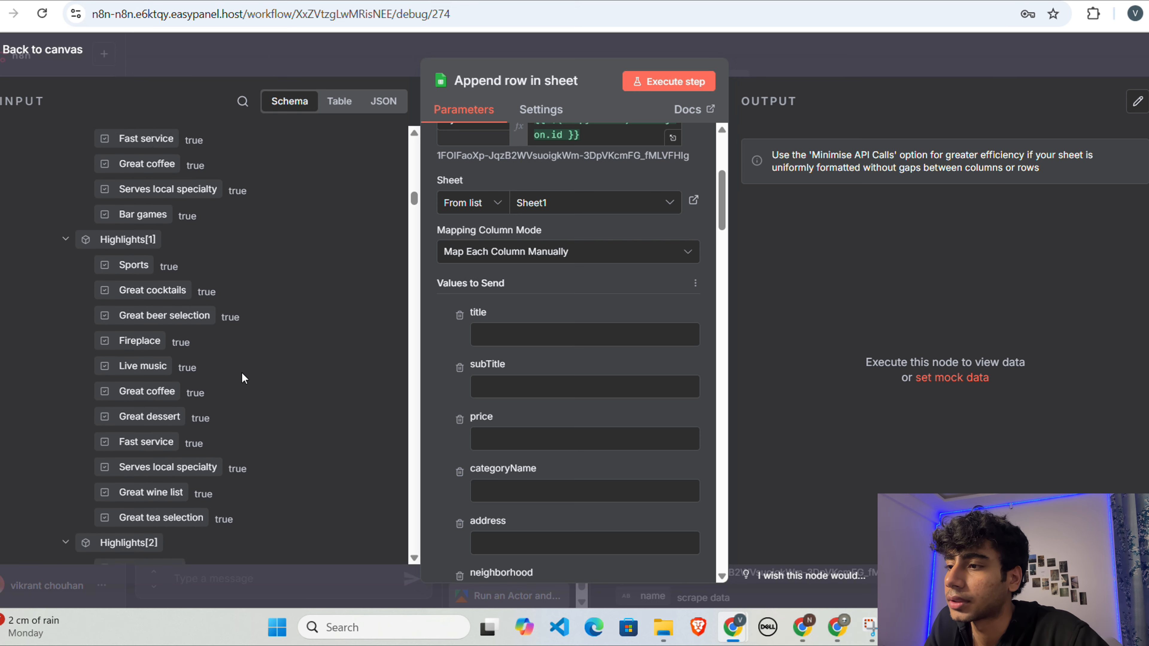
left_click(890, 77)
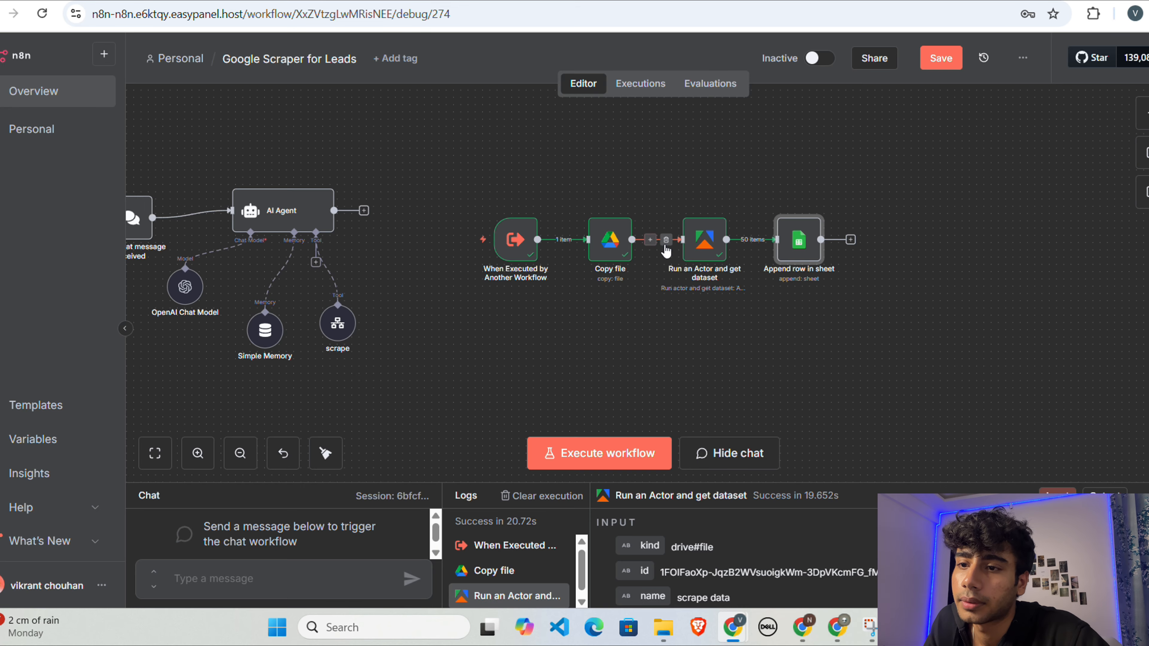
Step: Review the parameters and JSON output of the Run an Actor and get dataset node
double_click(712, 247)
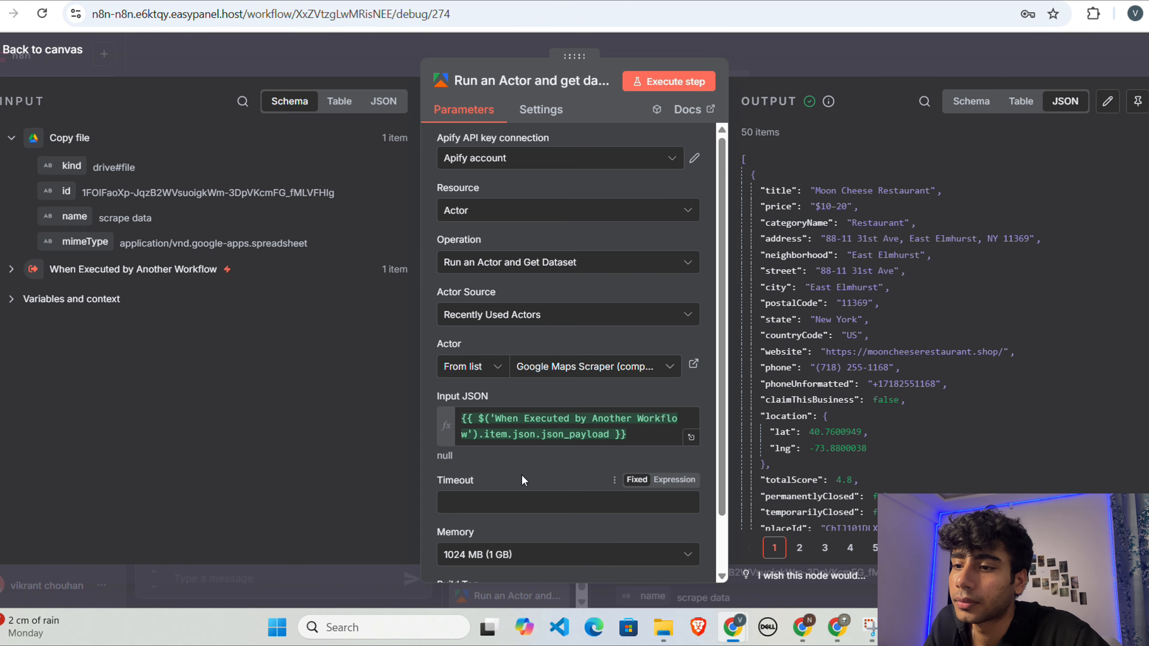
scroll(521, 474, "down", 2)
scroll(720, 225, "up", 2)
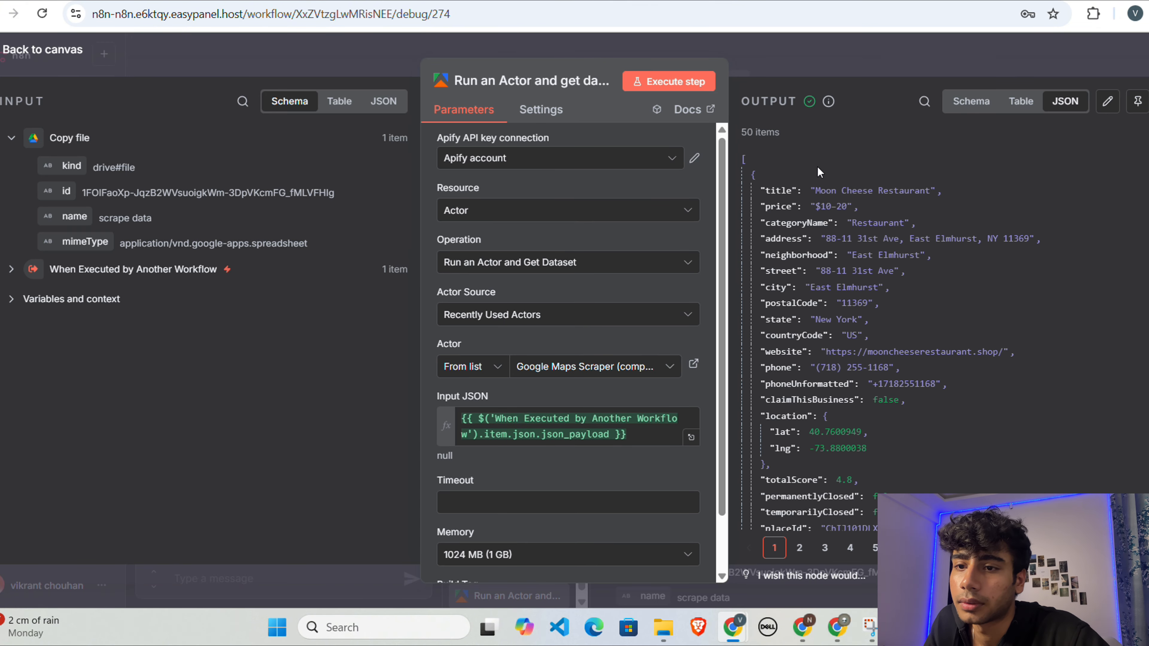
left_click(957, 60)
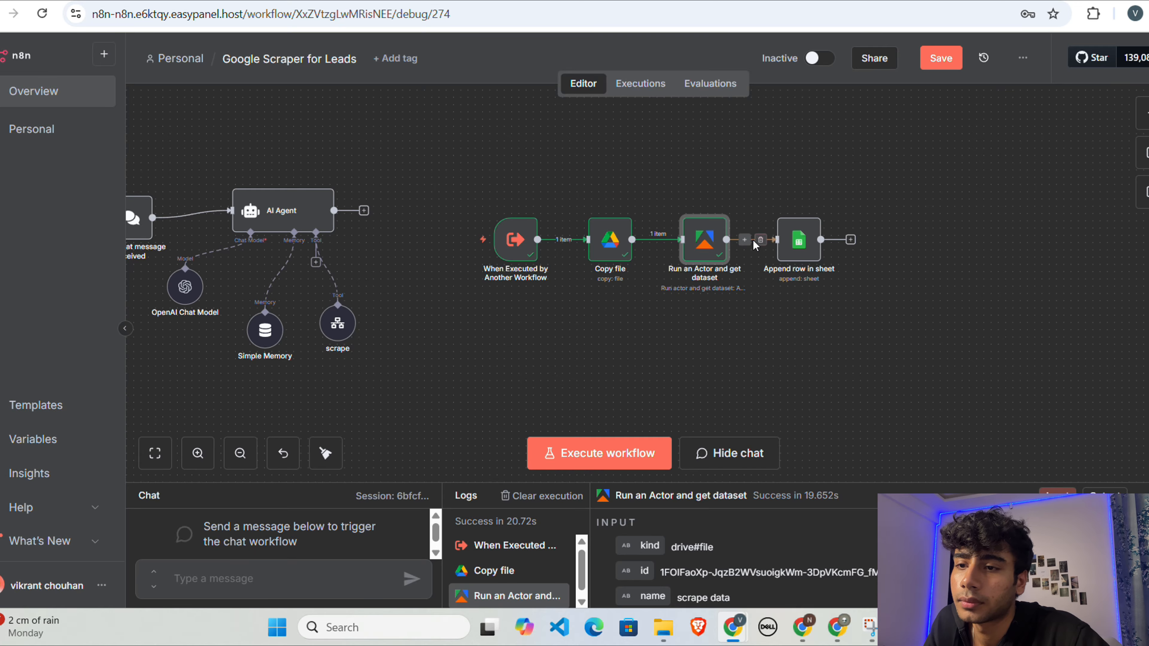
Step: In the Append row in sheet node, map the dataset's title and price fields to the matching columns
left_click(798, 241)
double_click(798, 241)
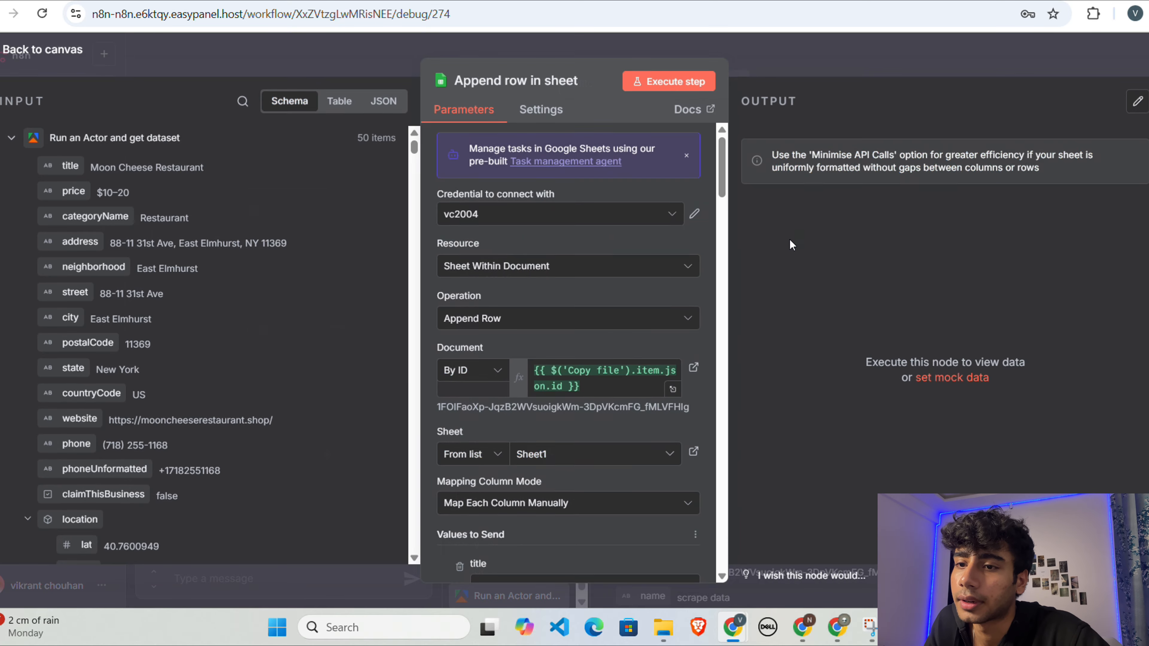
scroll(494, 376, "down", 5)
left_click(511, 357)
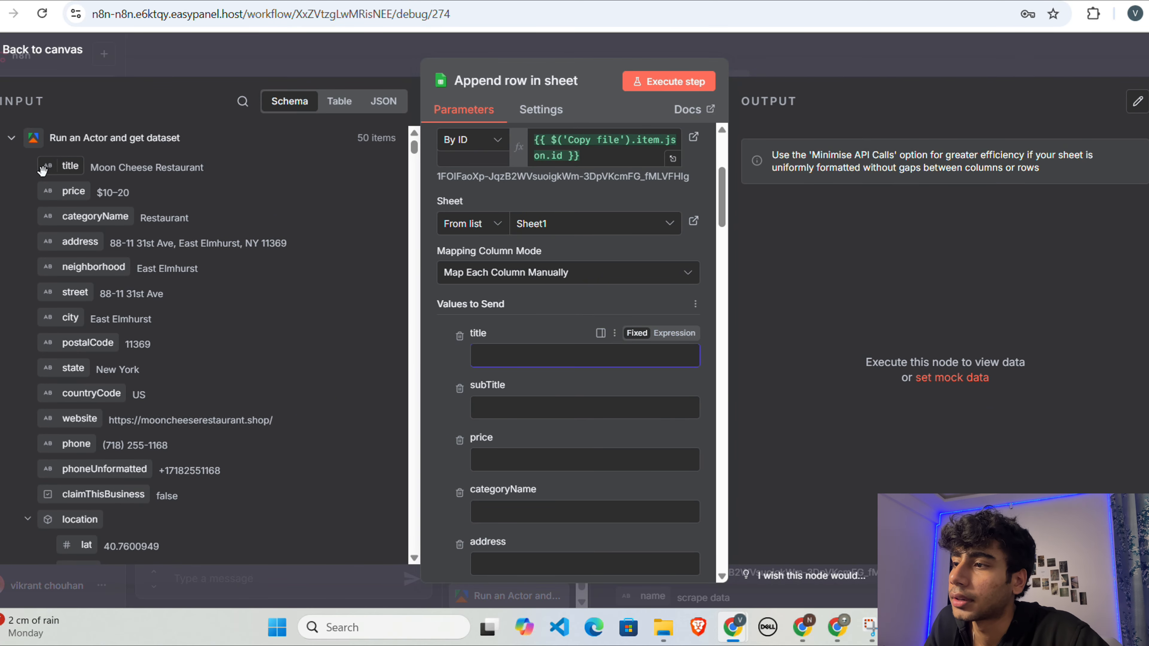
left_click_drag(70, 166, 500, 358)
scroll(500, 357, "down", 2)
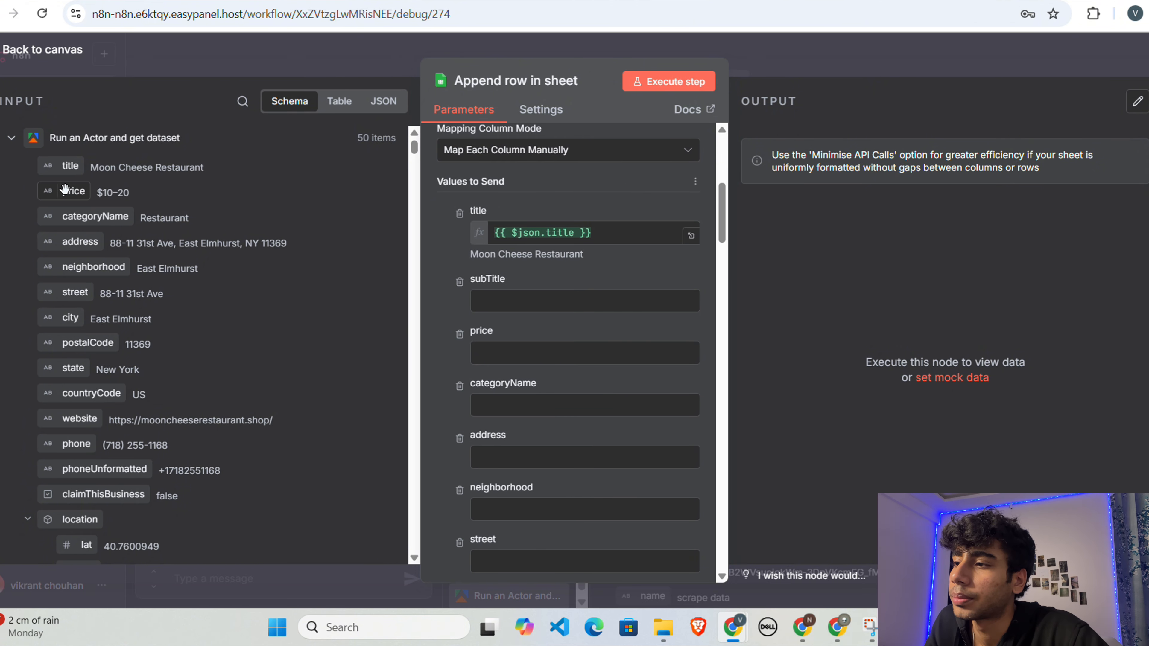
left_click_drag(72, 192, 488, 354)
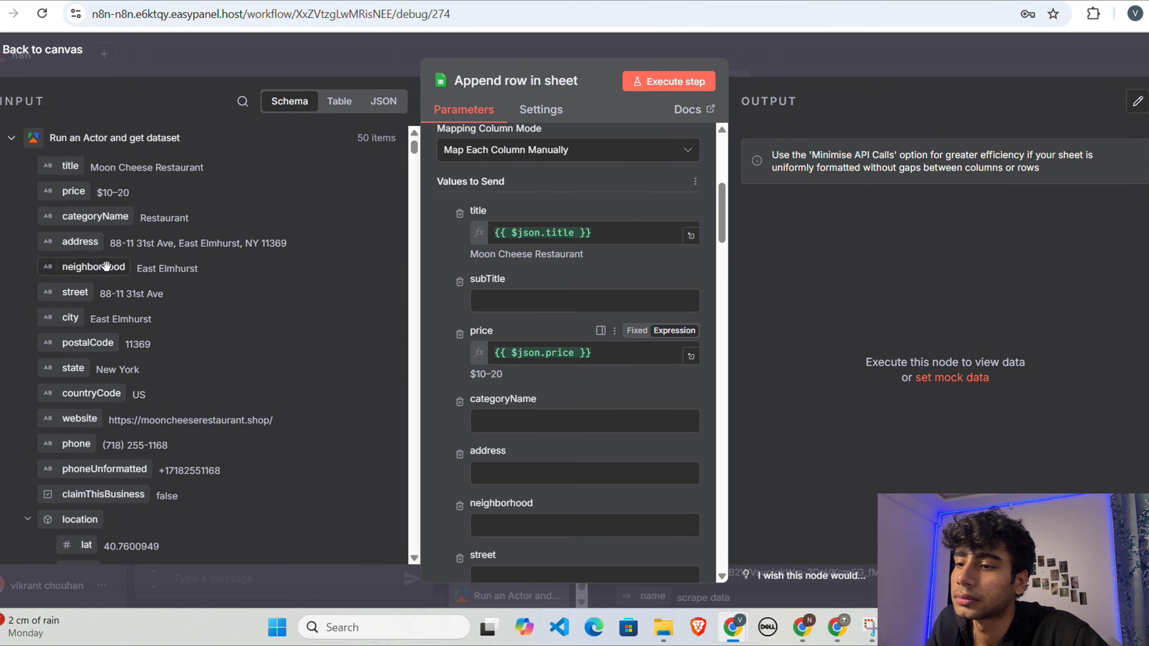
Step: Map the dataset's categoryName, address and neighborhood fields to their matching sheet columns
left_click_drag(104, 218, 538, 417)
left_click_drag(81, 242, 520, 488)
scroll(521, 453, "down", 2)
left_click_drag(94, 268, 511, 429)
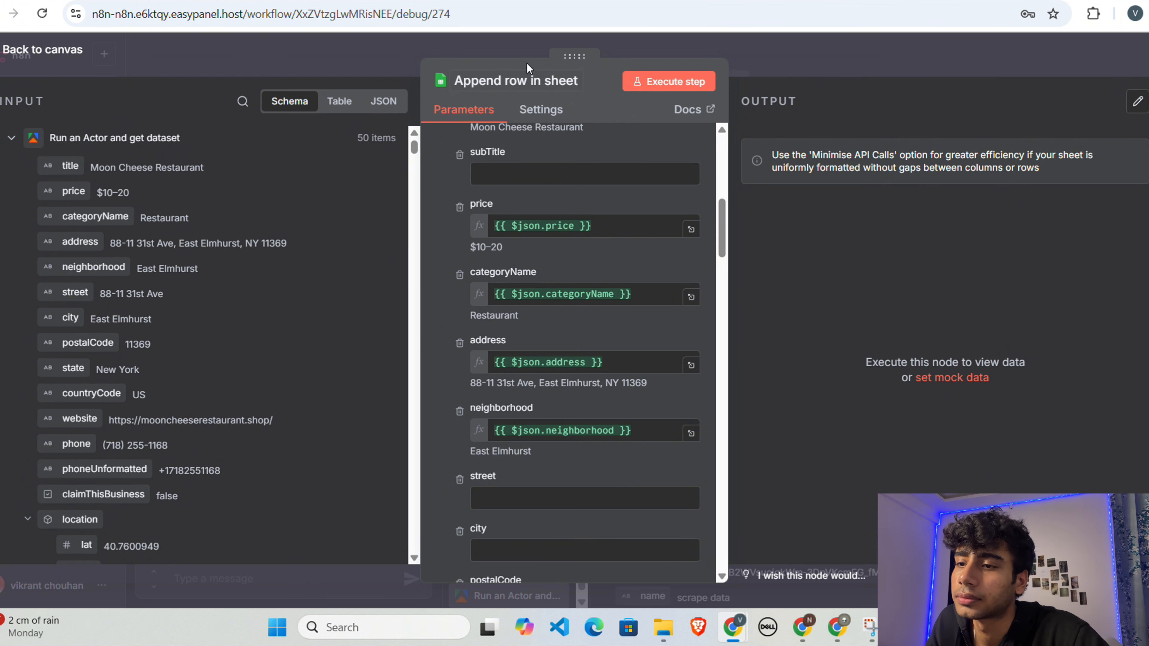
Step: Remove the unmapped columns between scrapedAt and url from the values to send, starting with googleFoodUrl
scroll(582, 406, "up", 6)
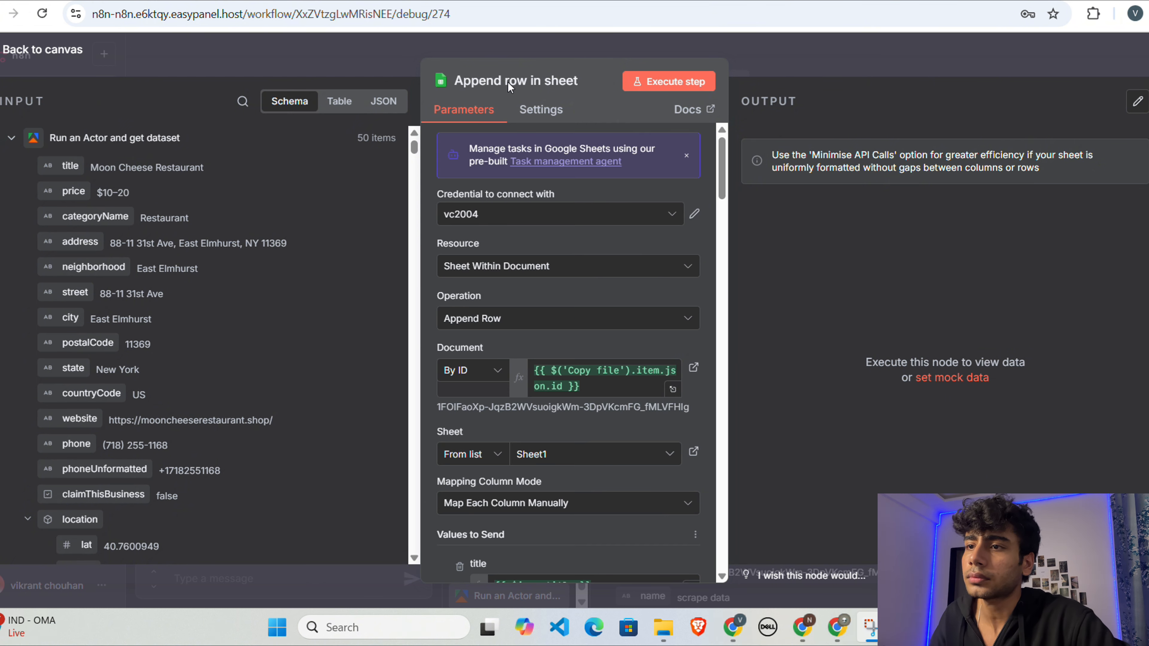
scroll(582, 406, "down", 4)
scroll(581, 406, "down", 7)
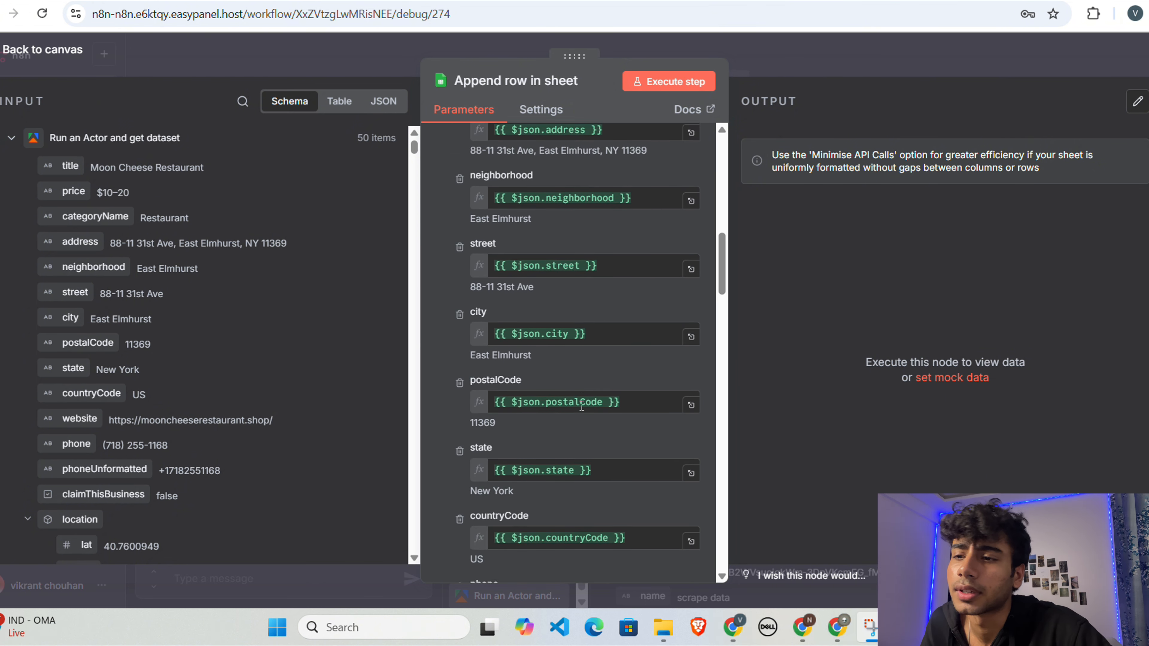
scroll(617, 368, "down", 15)
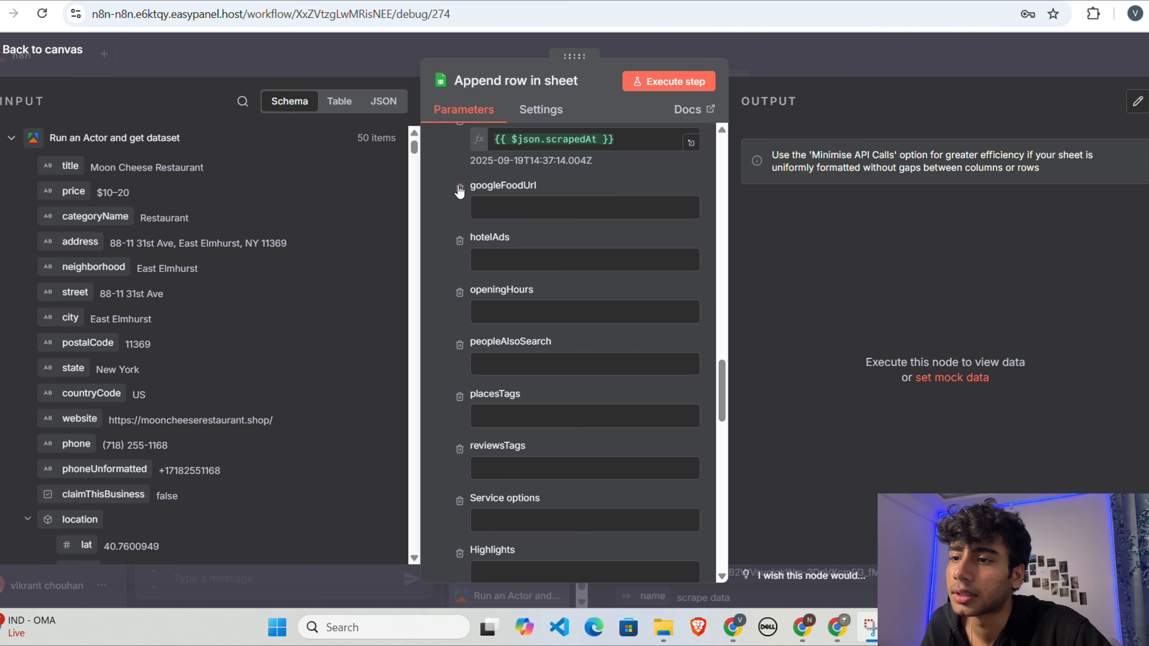
left_click(460, 183)
left_click(460, 185)
left_click(461, 187)
double_click(460, 188)
double_click(460, 188)
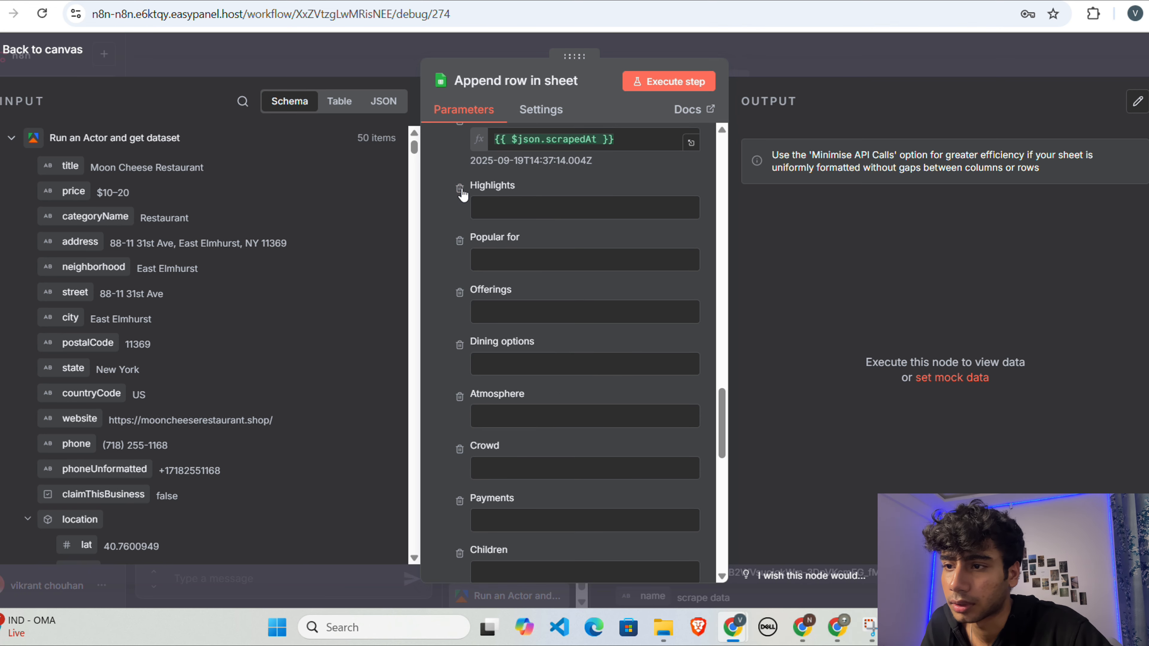
triple_click(460, 187)
double_click(459, 187)
double_click(460, 187)
double_click(459, 188)
left_click(459, 189)
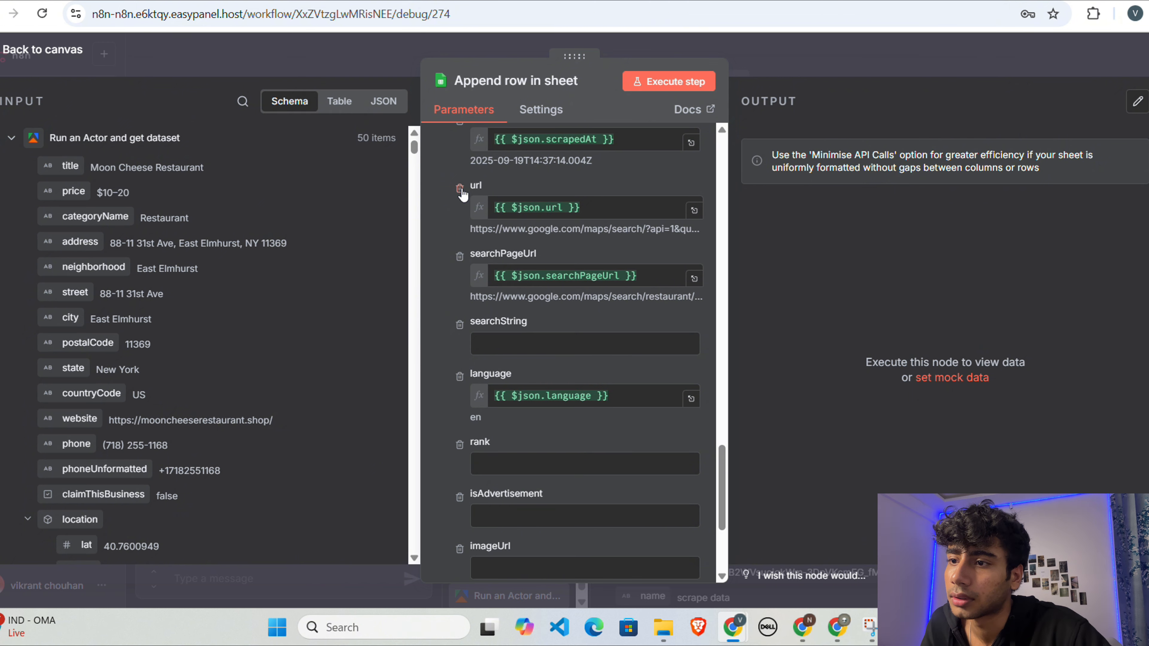
Step: Remove the unmapped searchString, rank, isAdvertisement, imageUrl and kgmid columns from the values to send
scroll(440, 267, "down", 2)
left_click(459, 232)
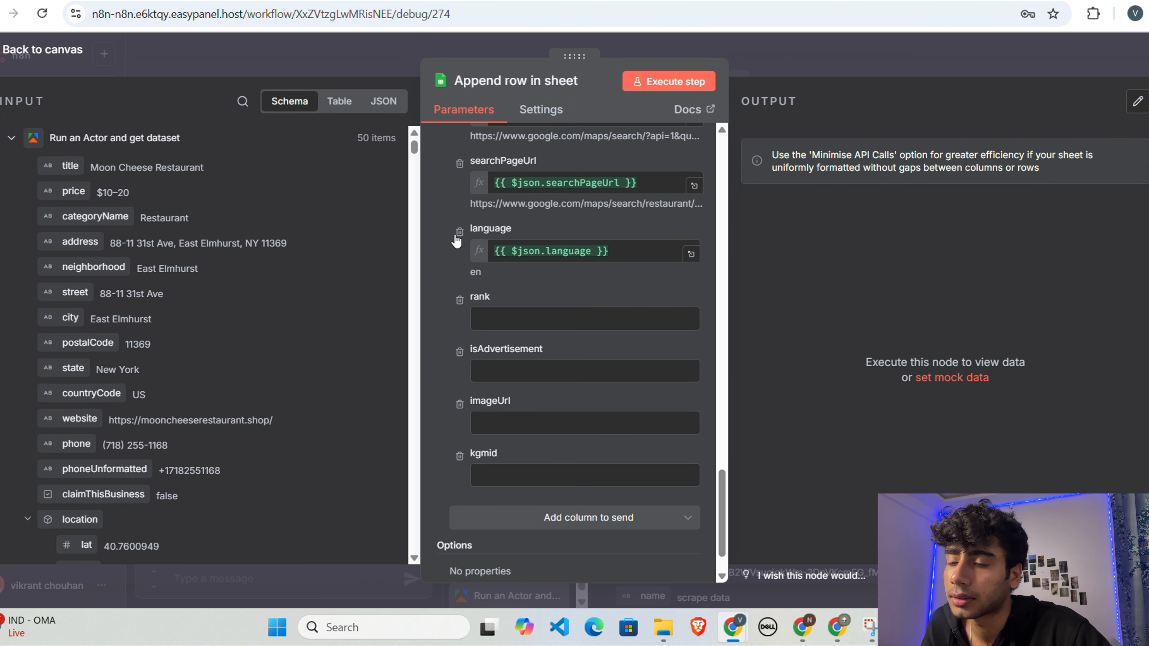
left_click(460, 301)
left_click(459, 302)
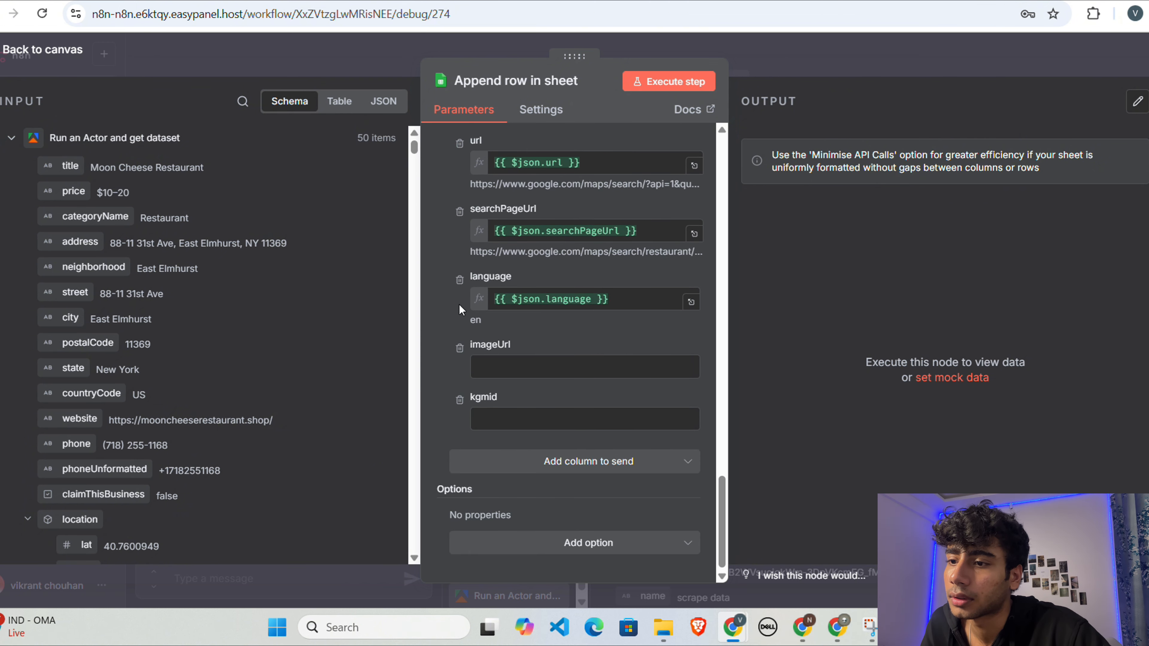
left_click(461, 347)
left_click(460, 402)
Step: Execute the Append row in sheet node on its own and return to the canvas
scroll(526, 383, "up", 10)
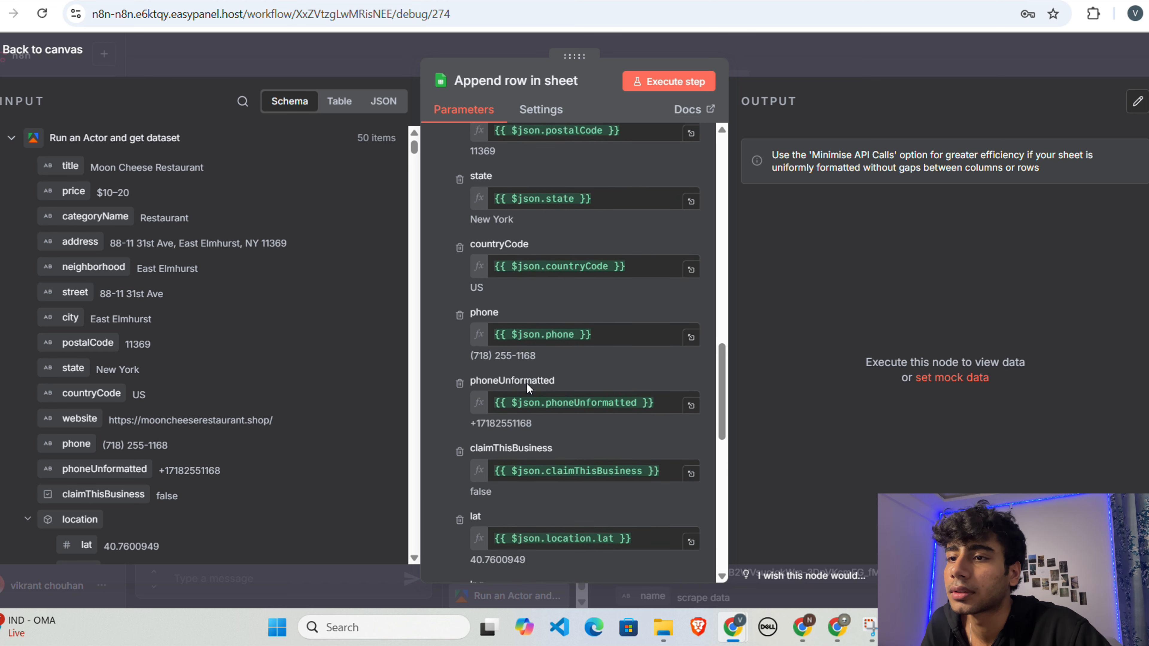
left_click(668, 82)
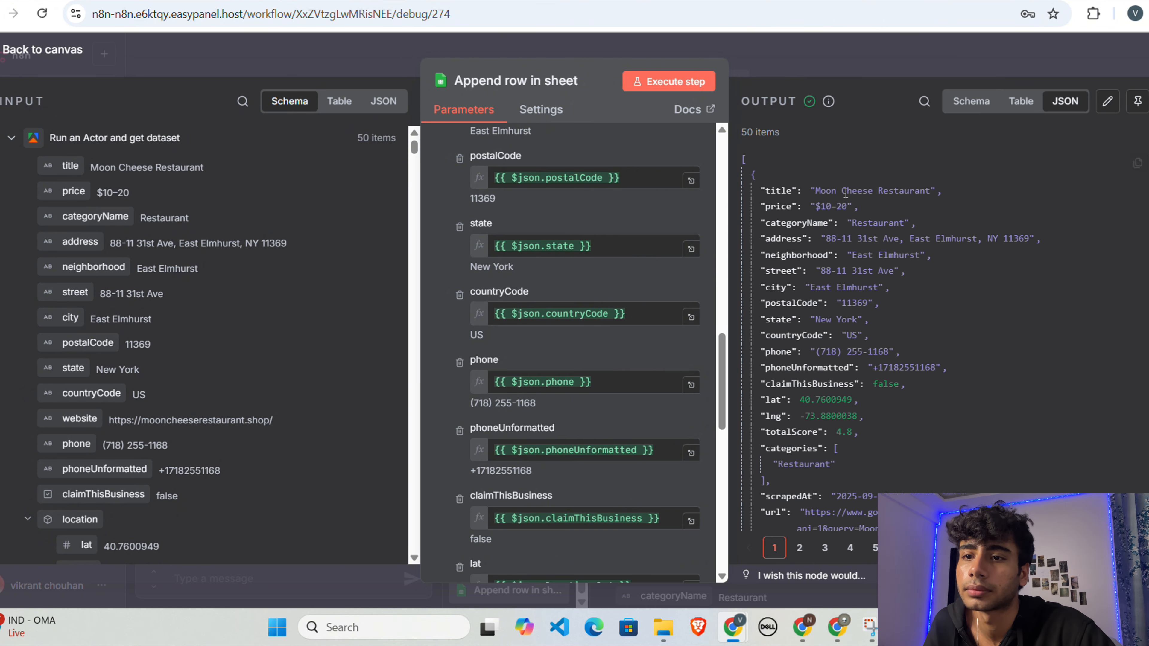
scroll(849, 202, "down", 10)
left_click(822, 66)
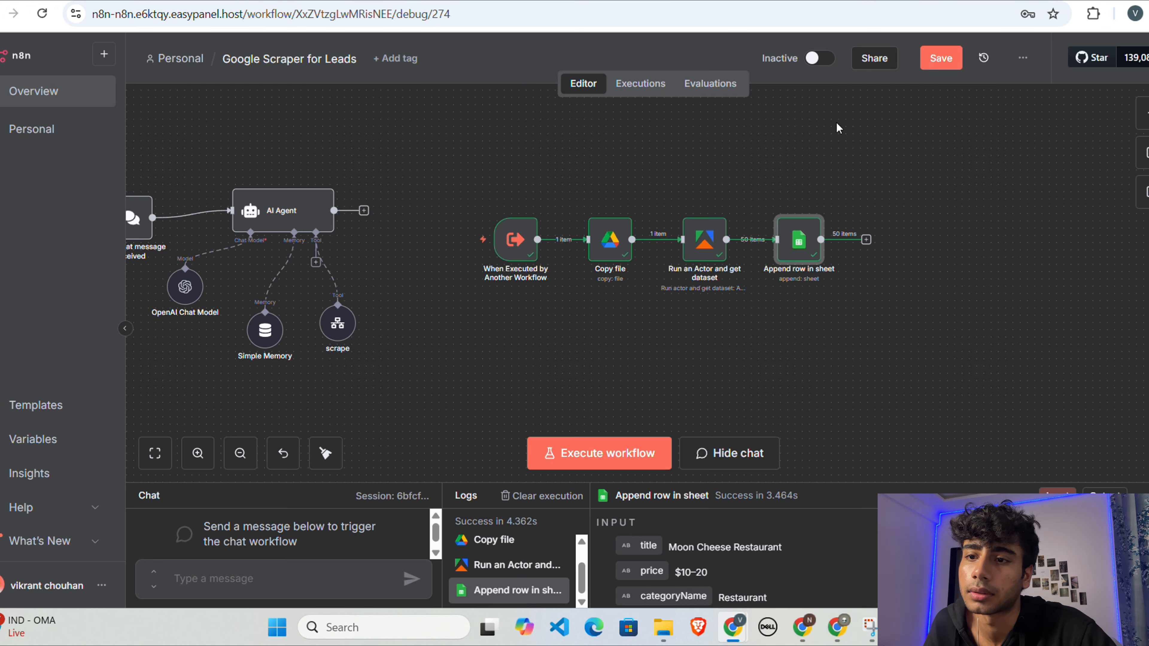
Step: Switch to Google Sheets and open the copied spreadsheet named scrape data
left_click(954, 1)
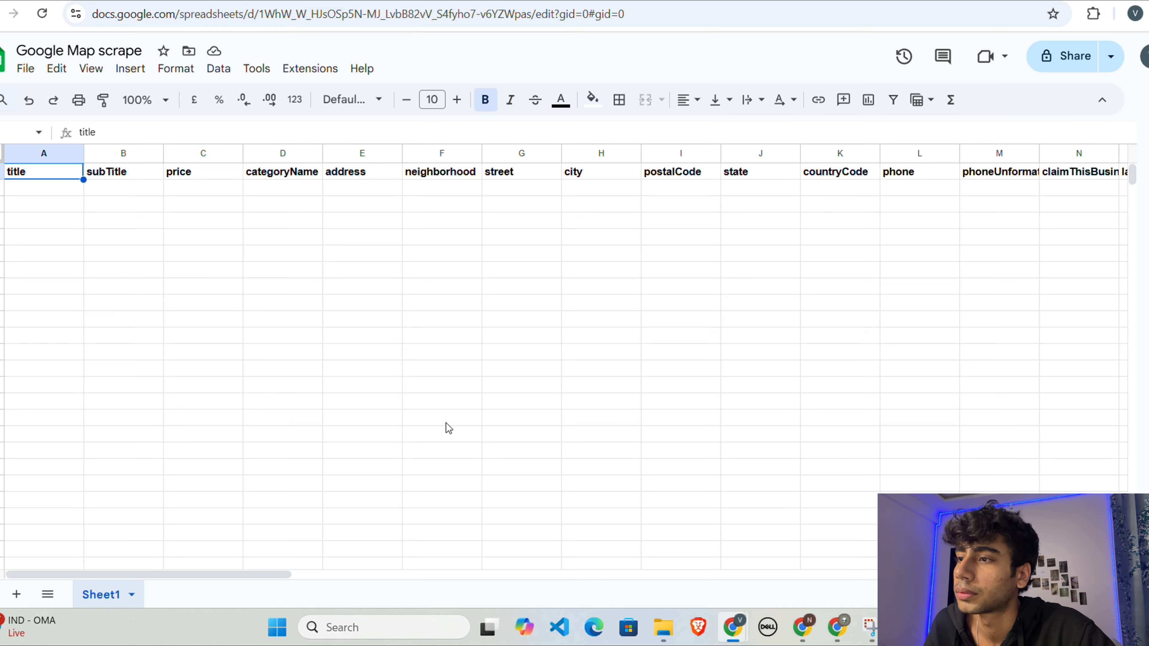
scroll(389, 424, "down", 5)
scroll(695, 174, "up", 5)
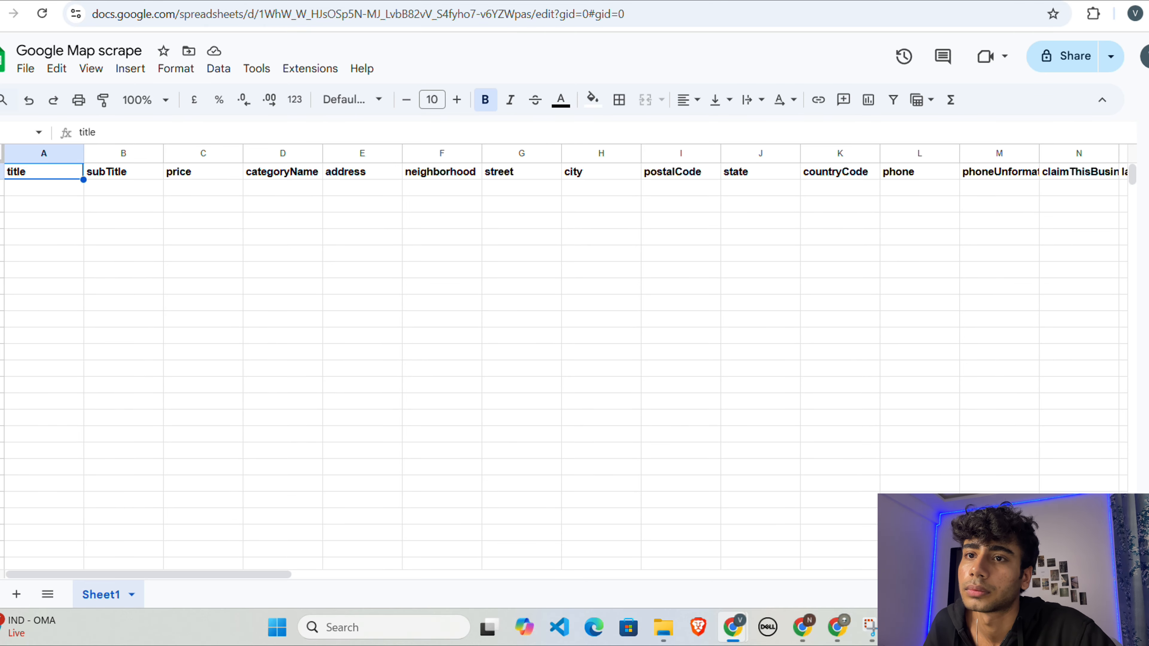
left_click(815, 1)
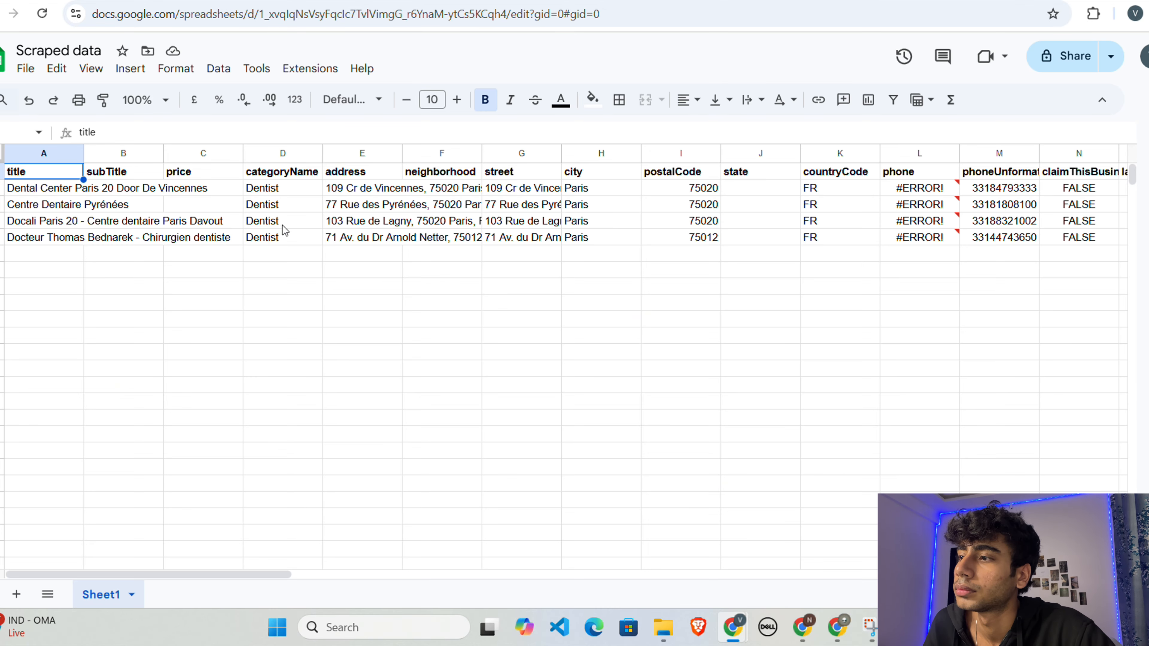
left_click(28, 70)
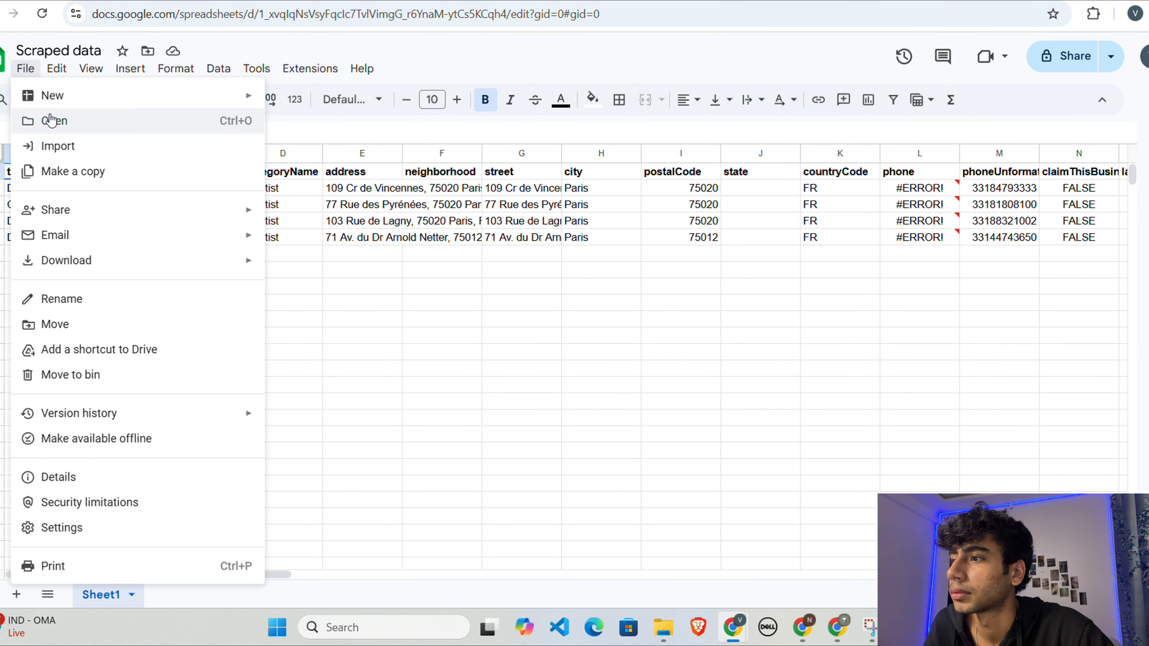
left_click(51, 120)
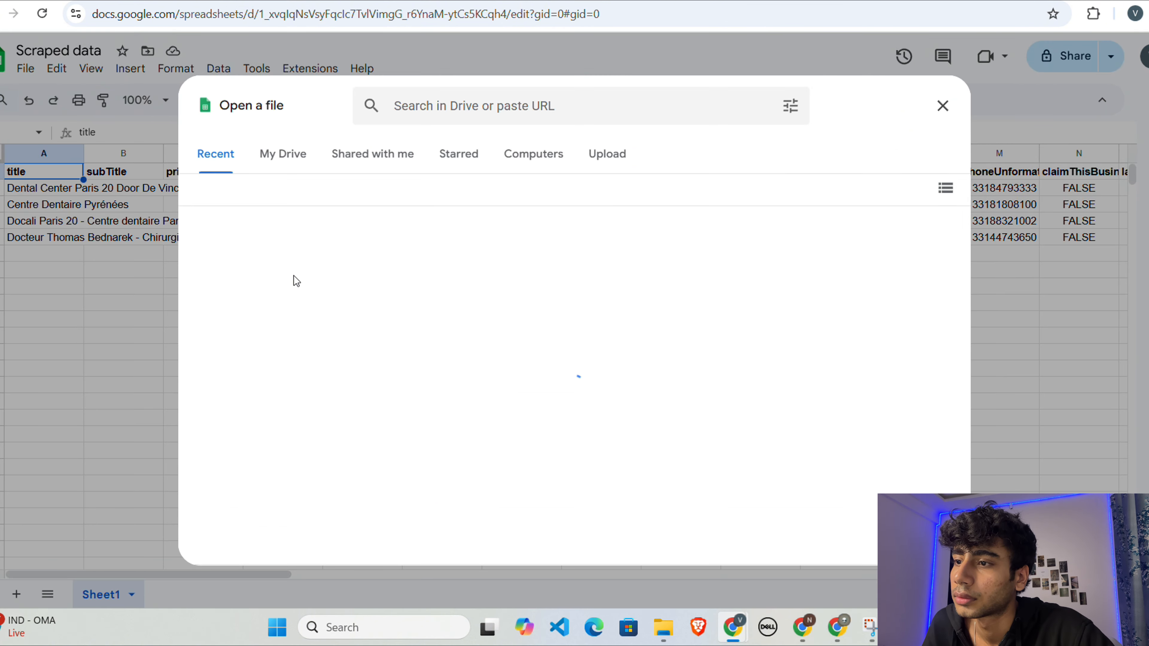
double_click(290, 334)
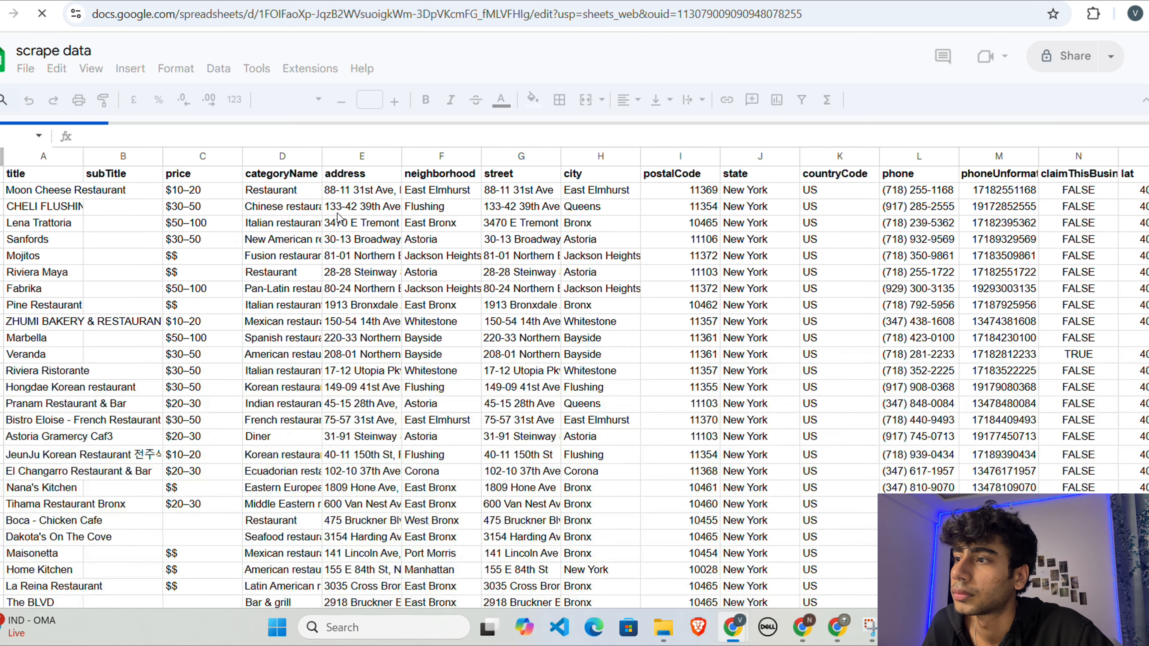
Step: Examine the appended restaurant rows in Sheet1, including the URL and language columns at the far end
scroll(409, 434, "down", 5)
scroll(410, 434, "down", 5)
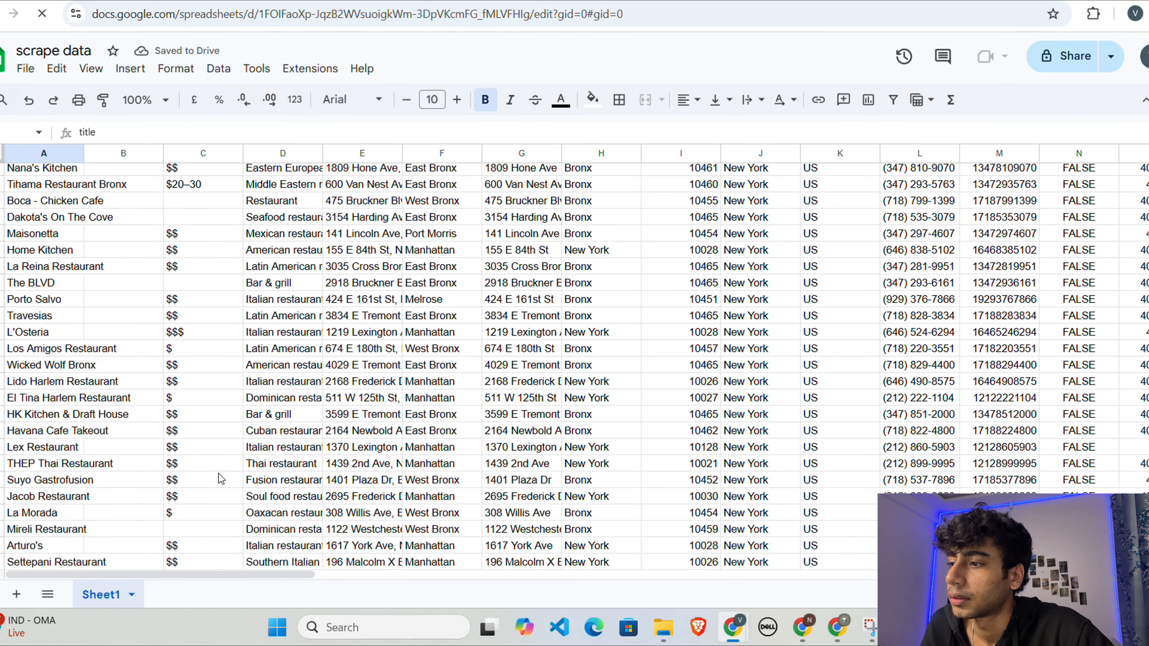
scroll(220, 478, "up", 10)
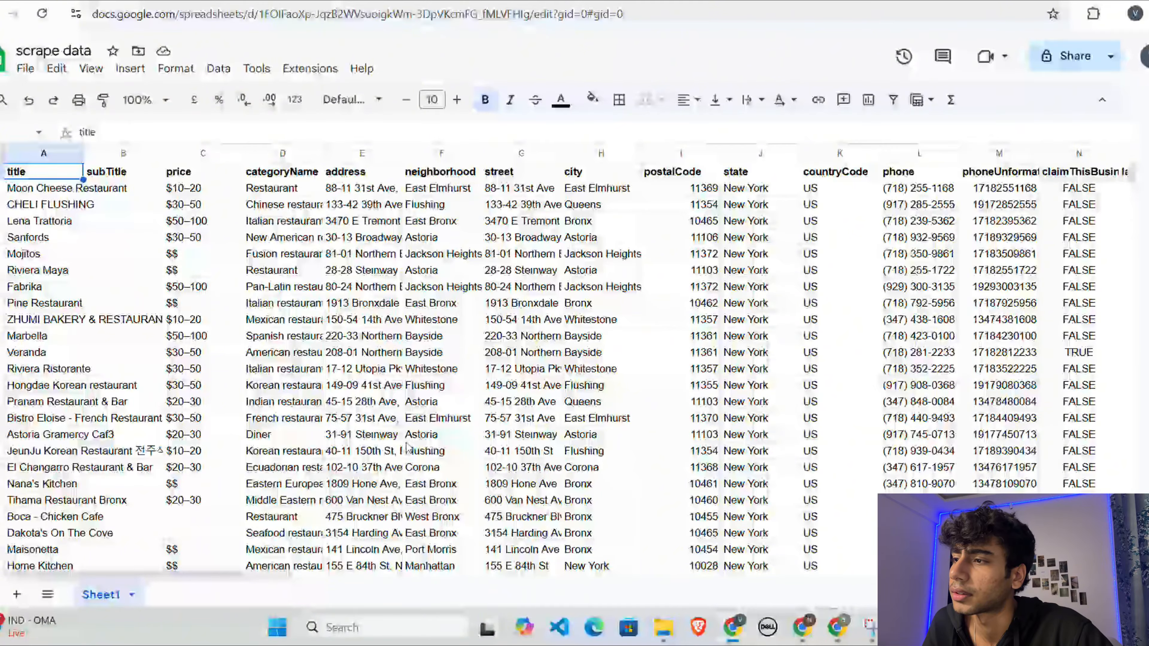
scroll(248, 483, "down", 6)
scroll(246, 479, "right", 15)
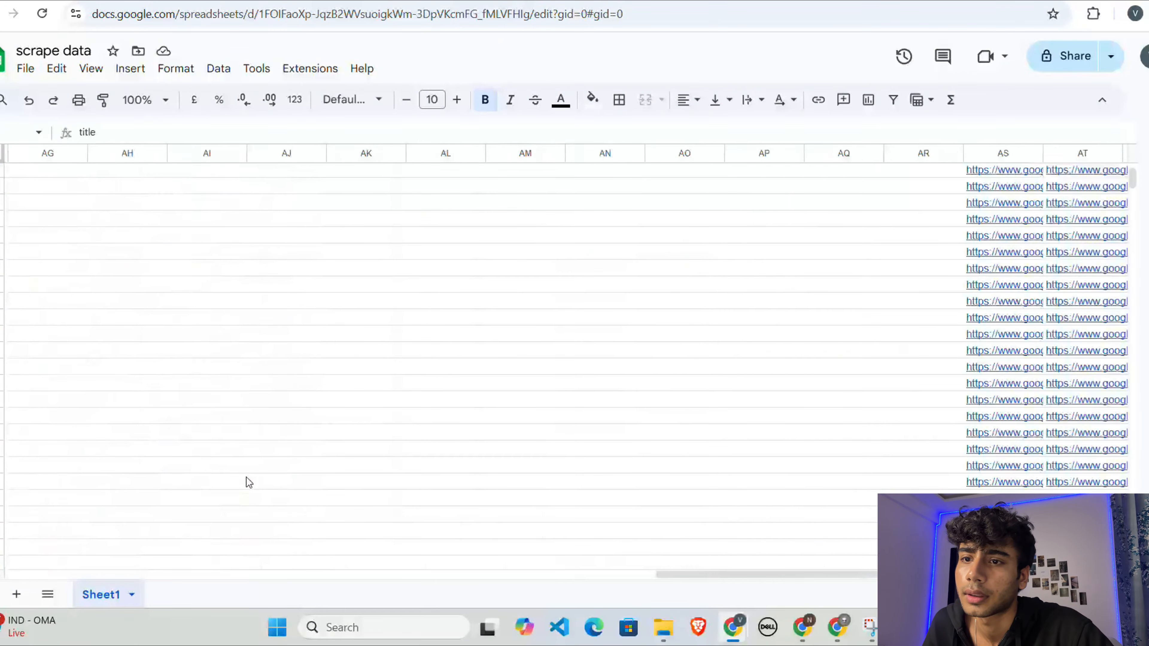
left_click(374, 235)
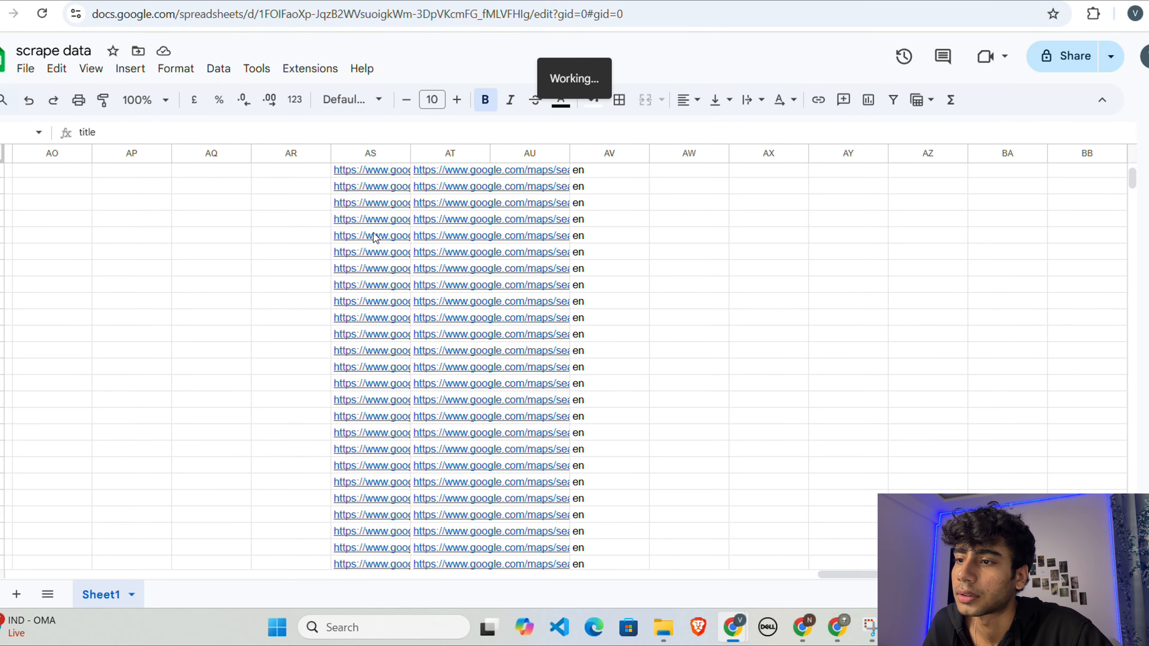
Step: Open the map preview of the Bistro Eloise - French Restaurant link in the url column
mouse_move(410, 268)
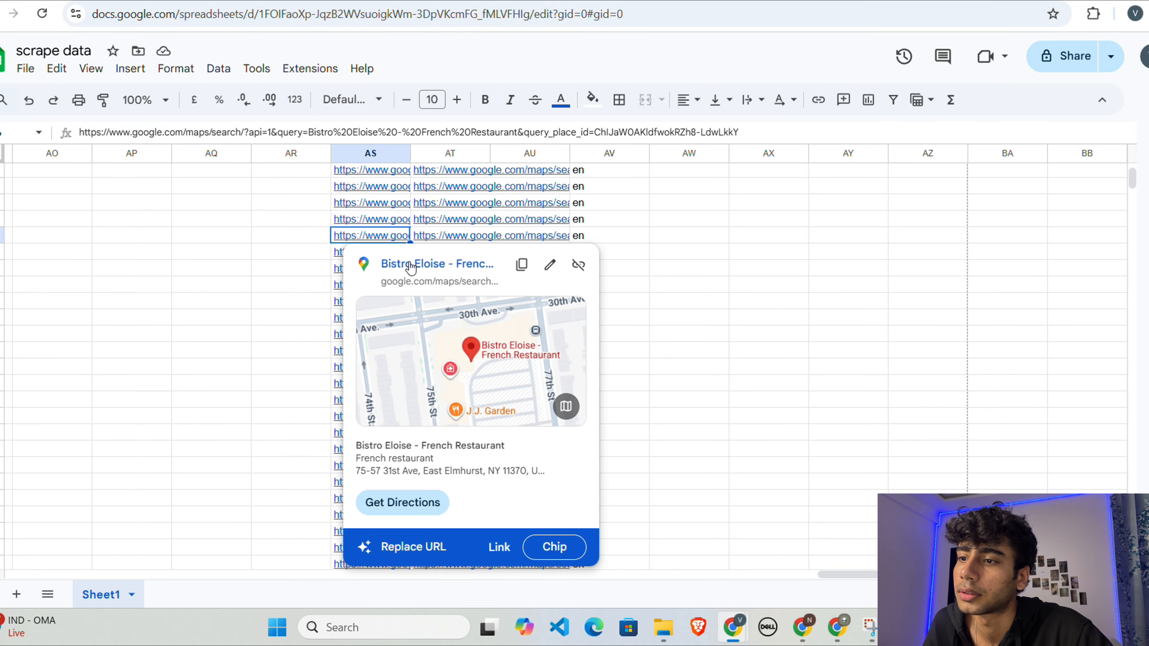
left_click(475, 353)
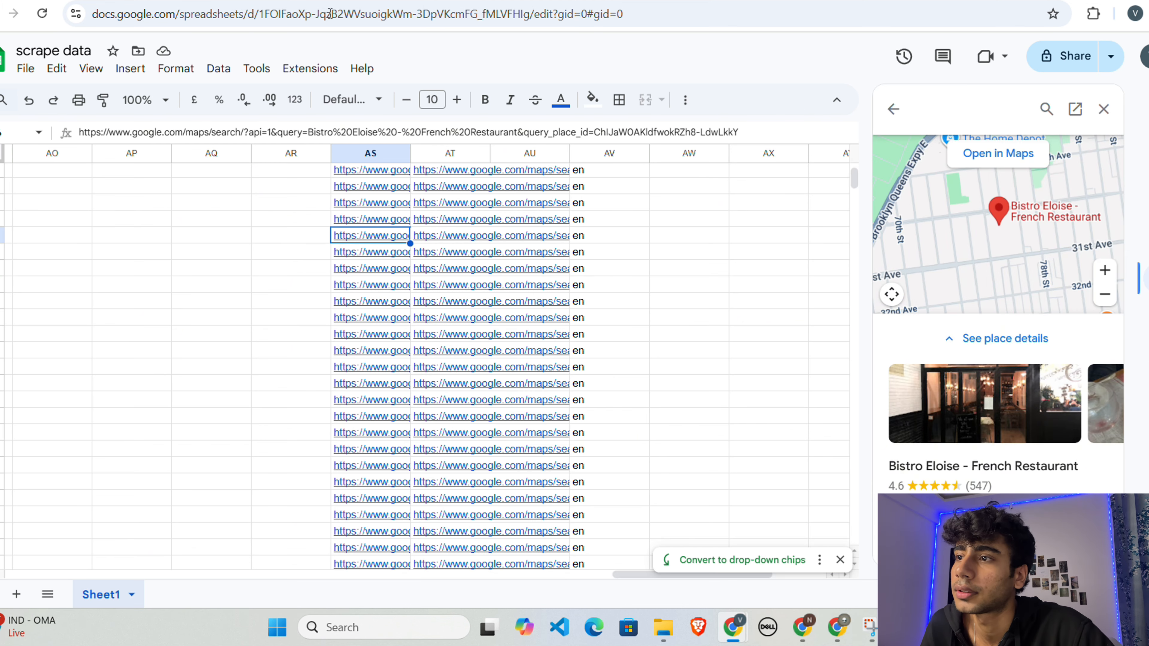
Step: Switch back to the n8n workflow and add an Edit Fields (Set) node after Append row in sheet
left_click(145, 1)
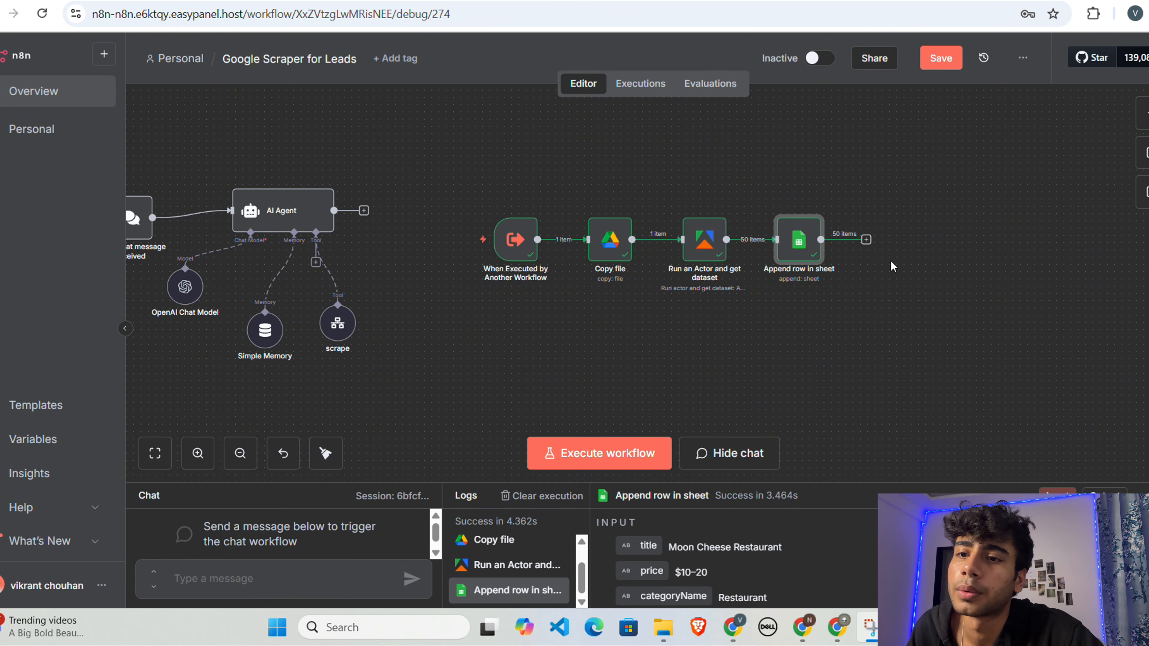
left_click(866, 240)
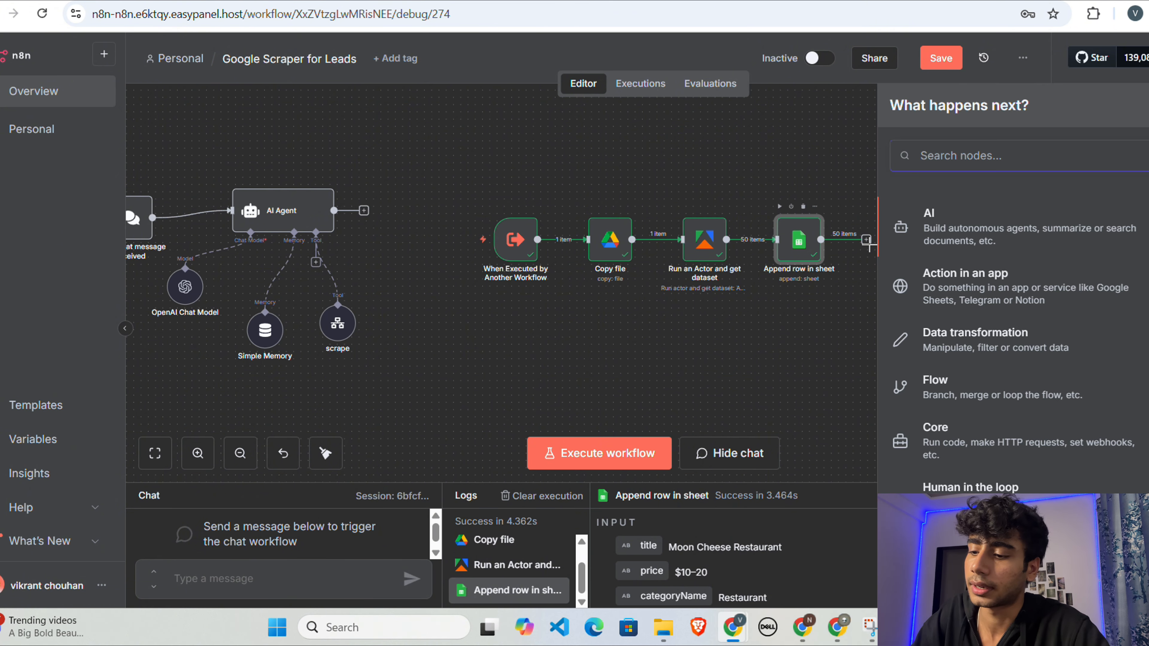
type("set")
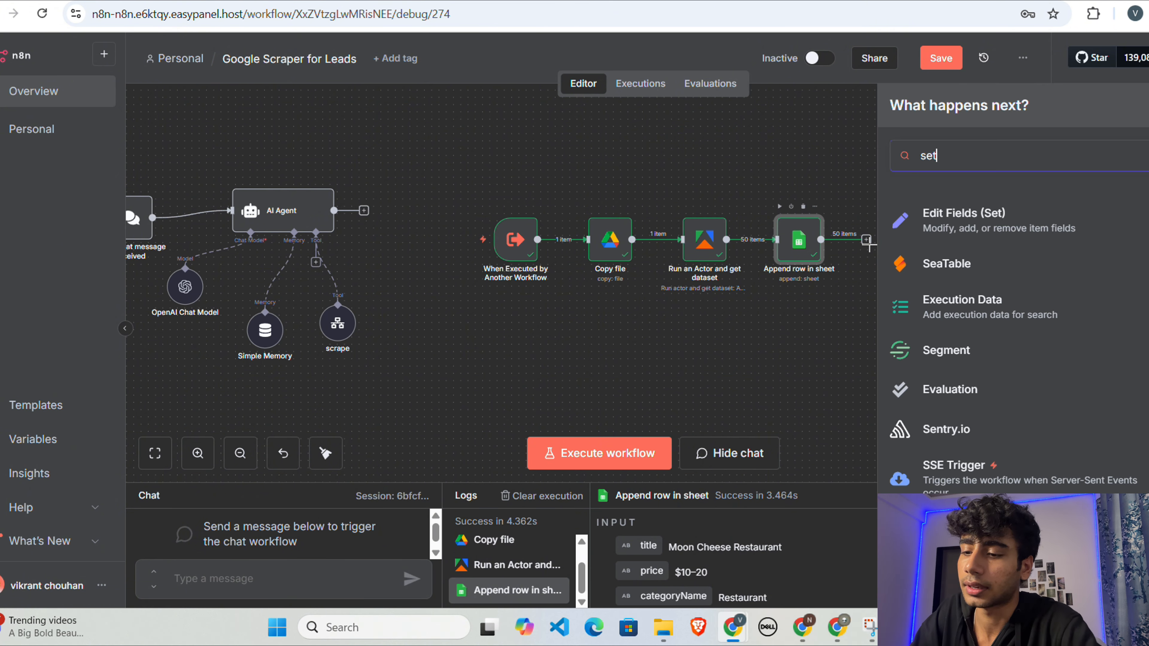
left_click(1049, 235)
Step: Add a string field named id to the Edit Fields node and map it to the Copy file node's id
left_click(603, 297)
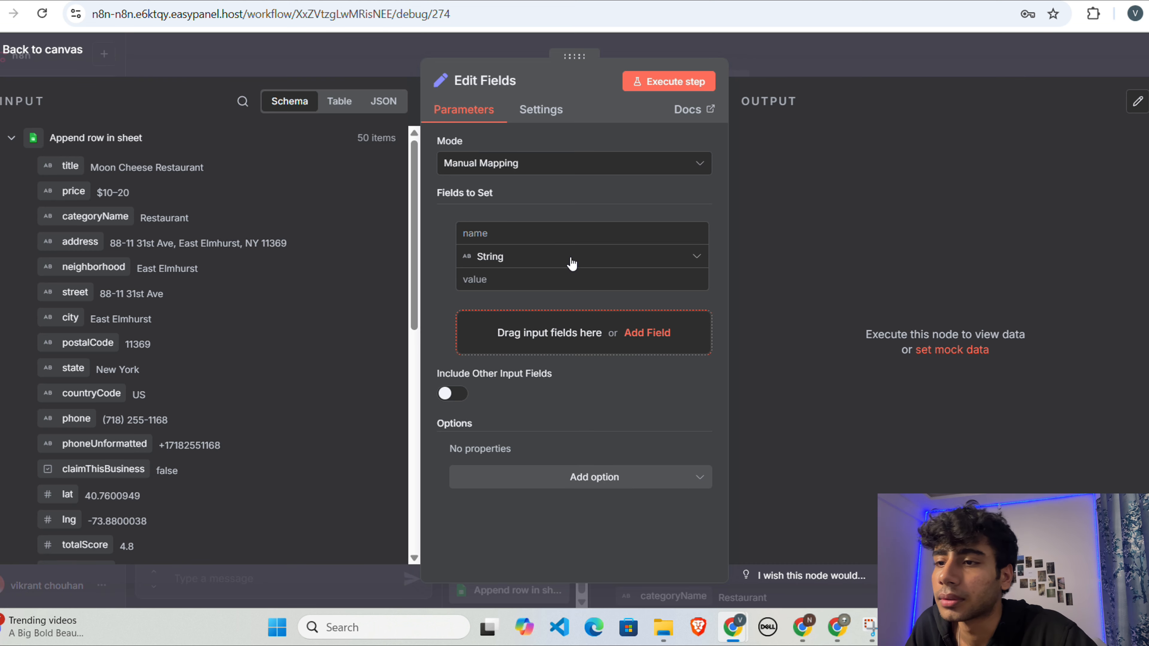
left_click(536, 234)
left_click(9, 139)
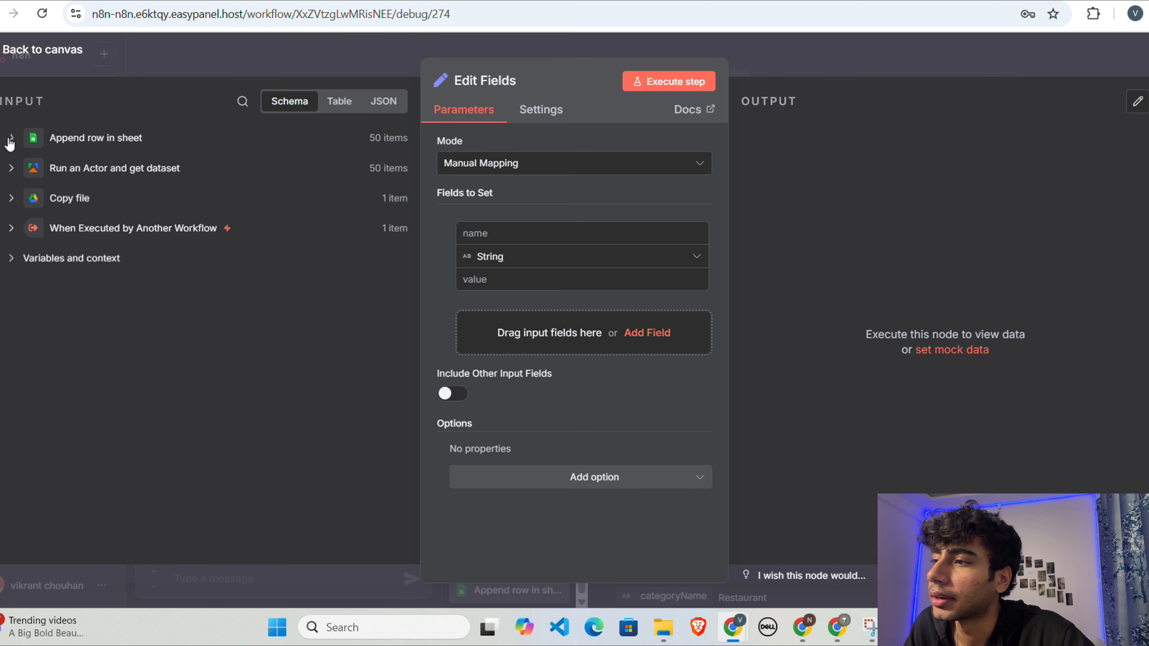
left_click(12, 200)
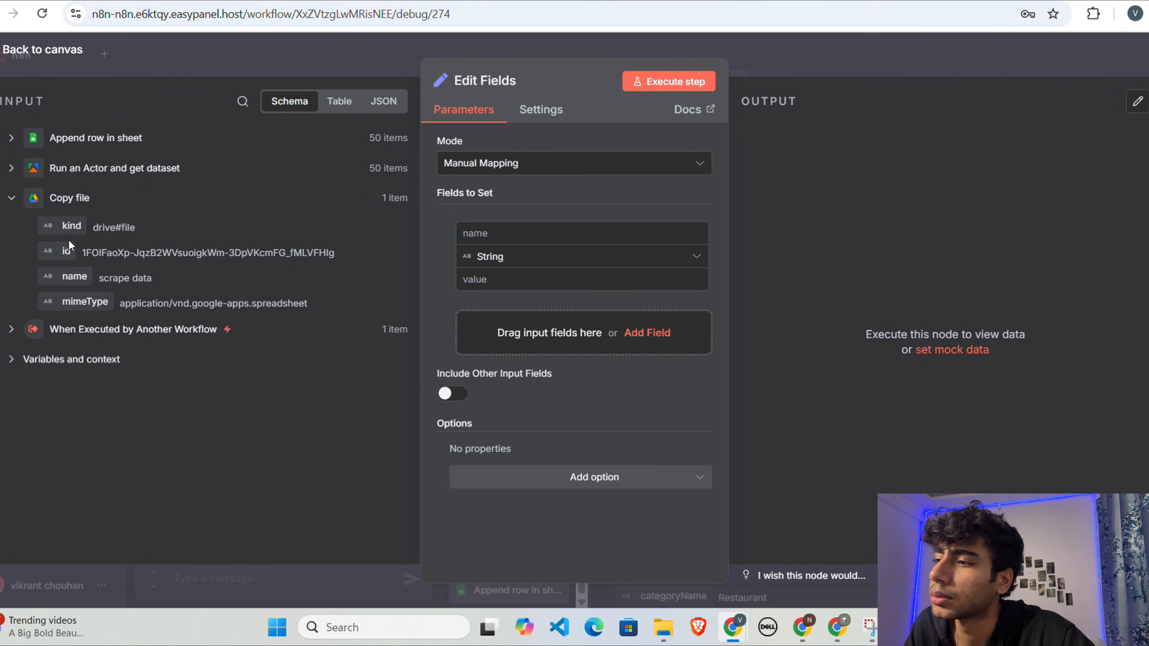
left_click(477, 235)
key("Tab")
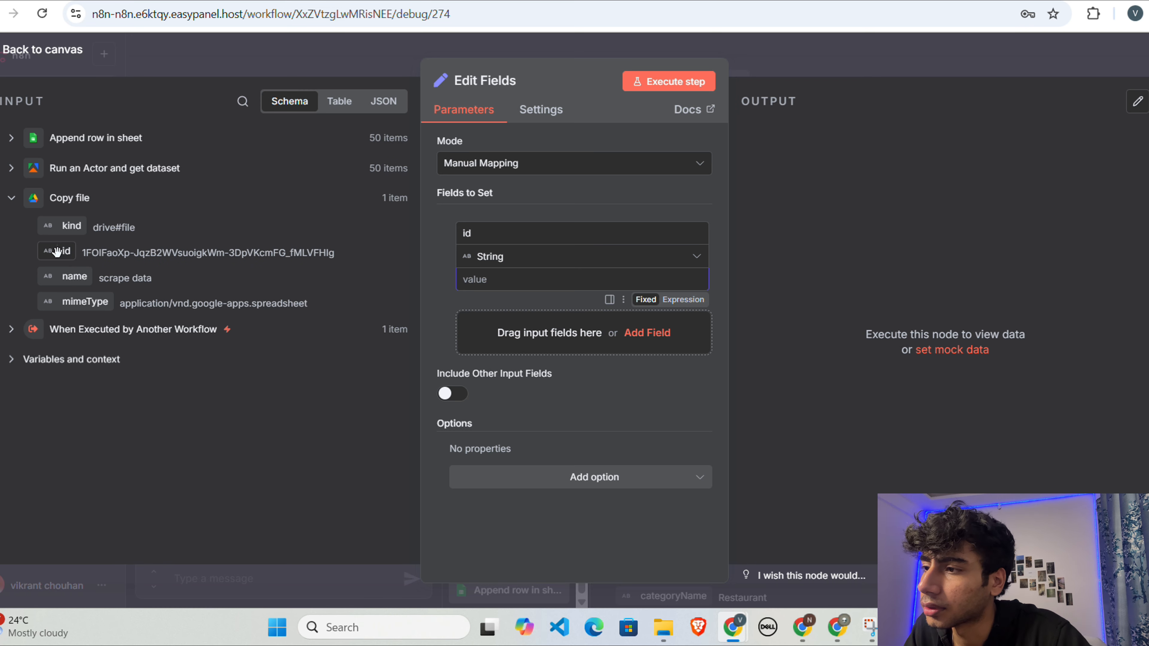
left_click_drag(57, 251, 491, 283)
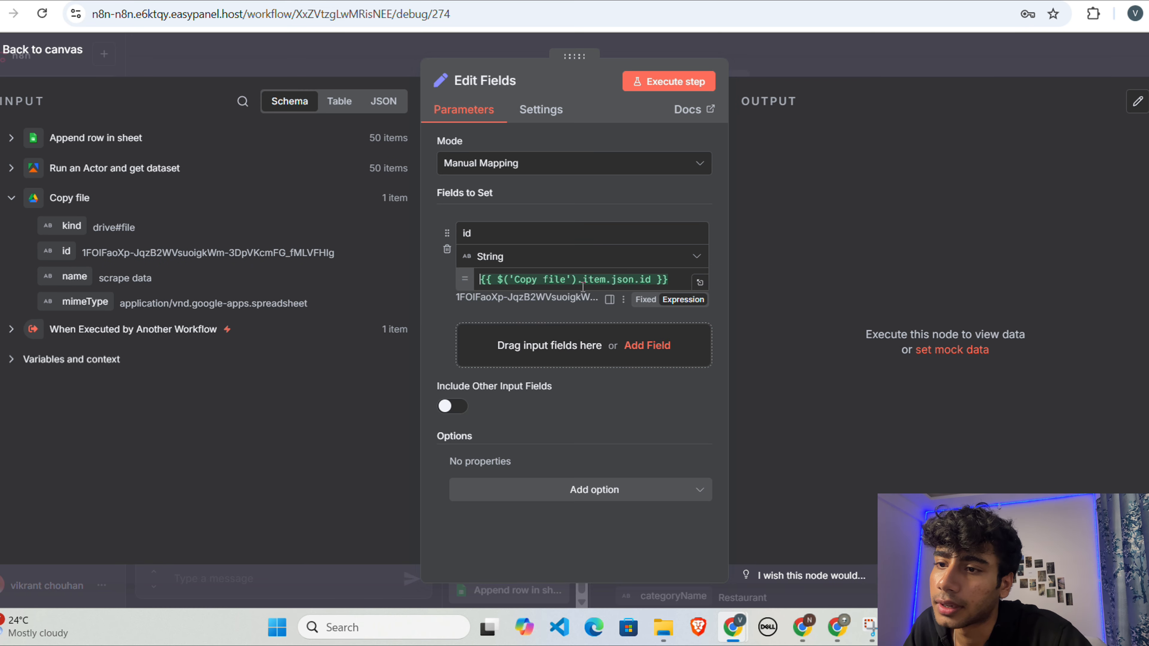
Step: Execute the Edit Fields node on its own, return to the canvas and save the workflow
left_click(699, 82)
left_click(761, 71)
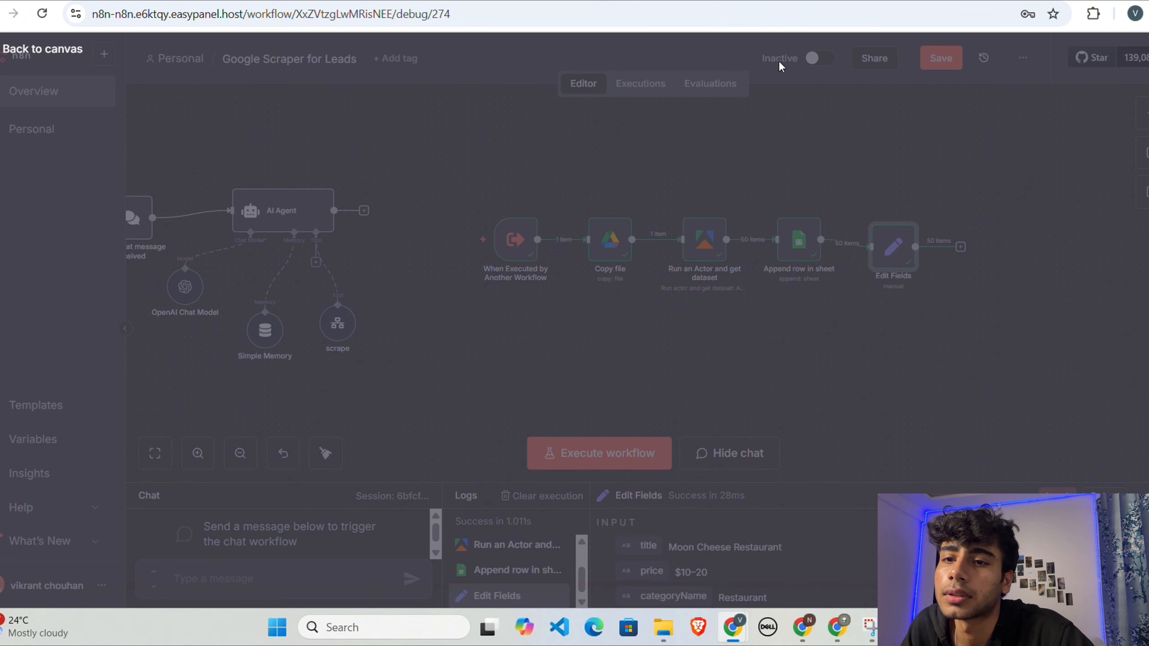
left_click(941, 58)
scroll(842, 327, "left", 3)
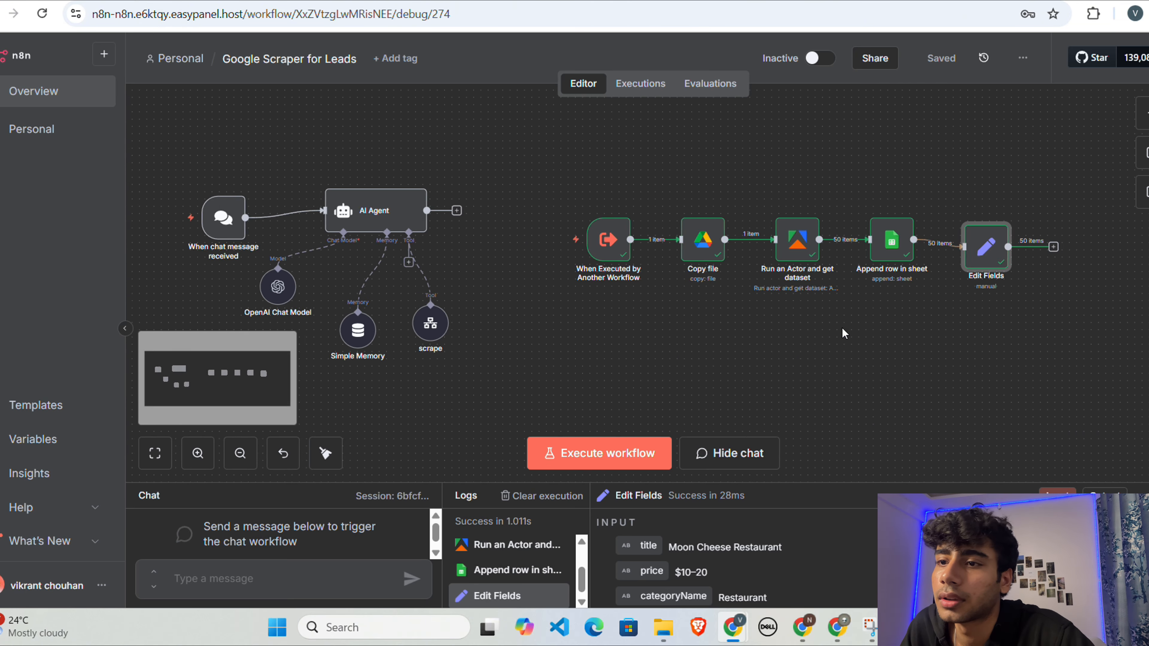
scroll(842, 327, "left", 2)
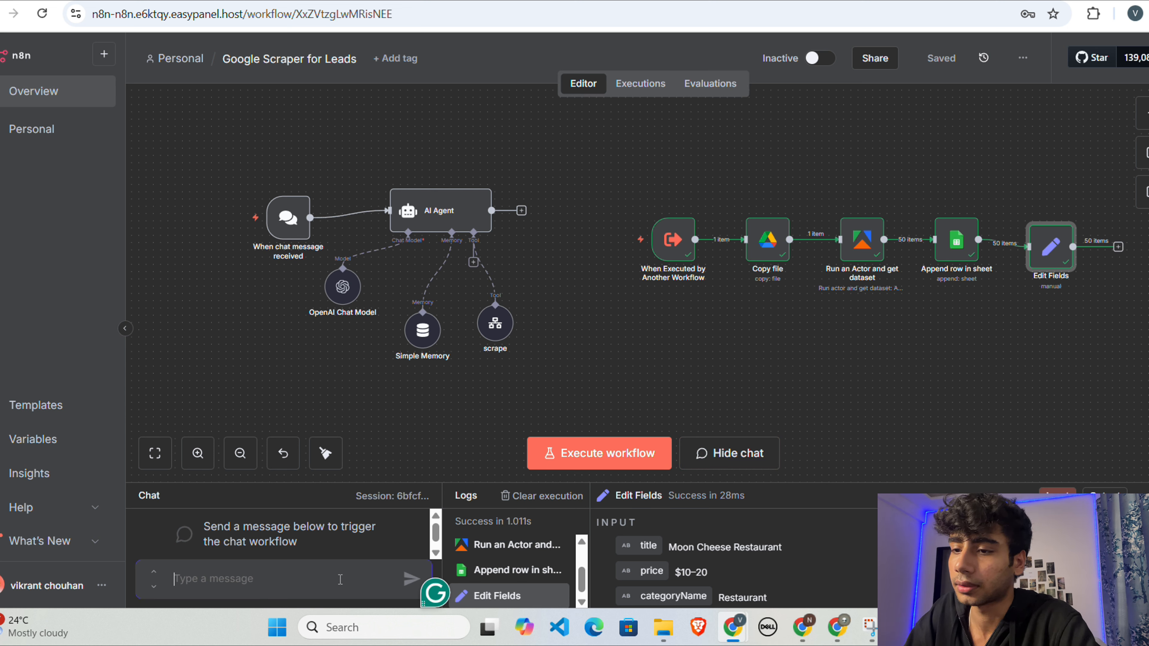
Step: Chat with the AI agent, sending "hye" and "yes" to start a scrape, and give "dentist" as the search keyword
type("hye")
key("Return")
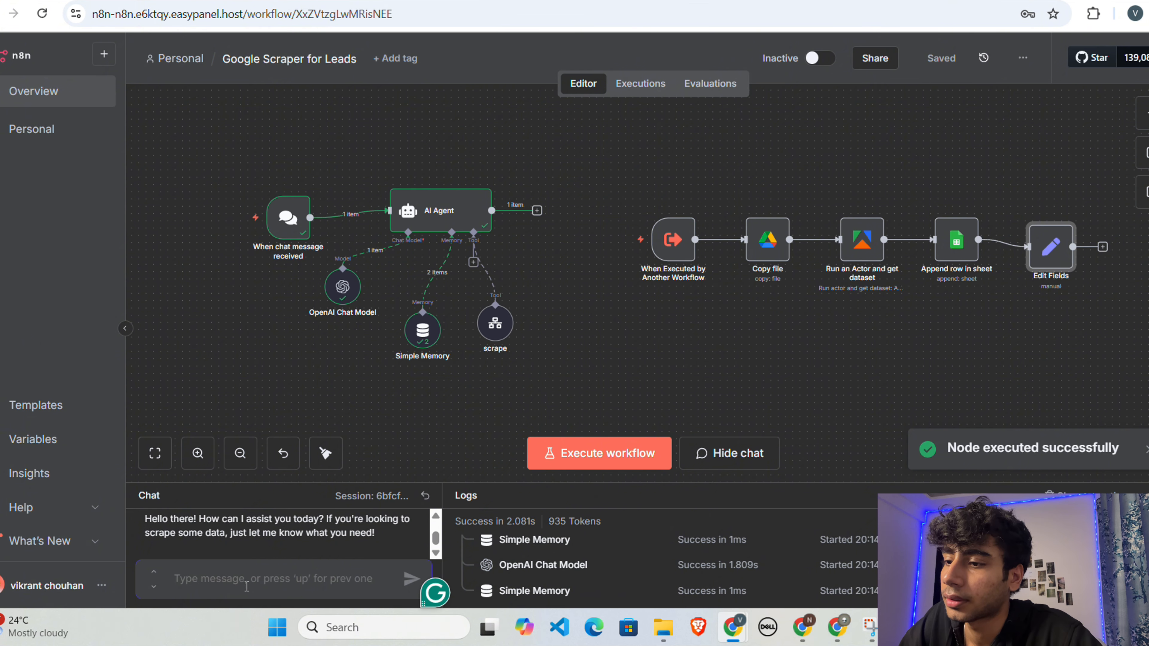
type("yes")
key("Return")
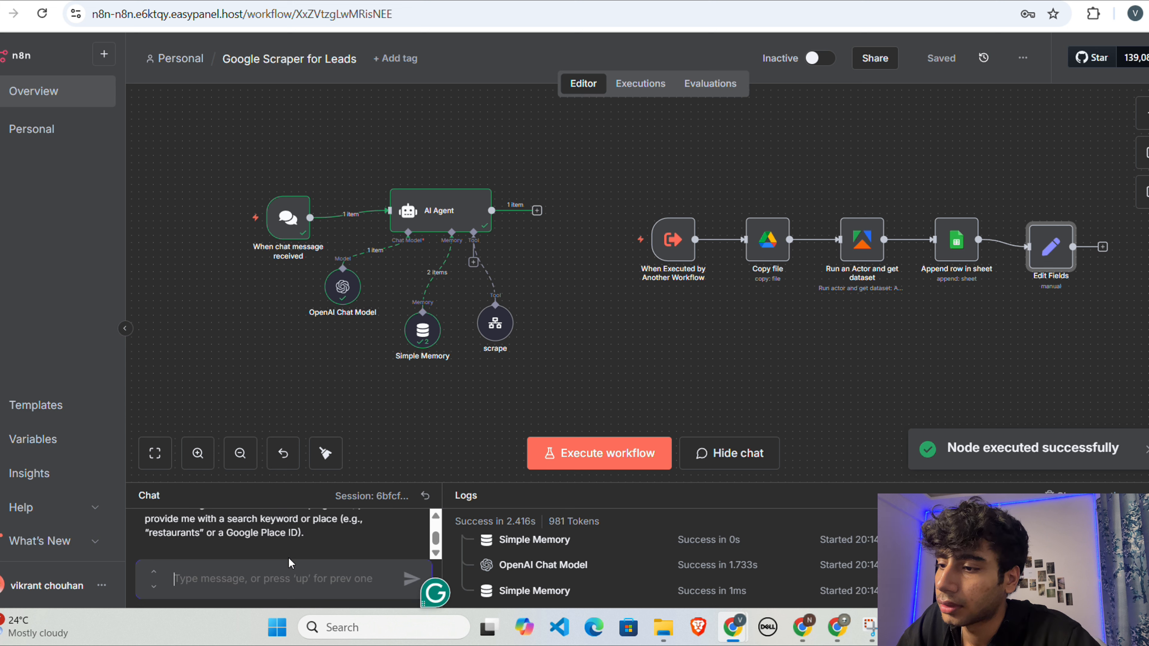
type("dentist")
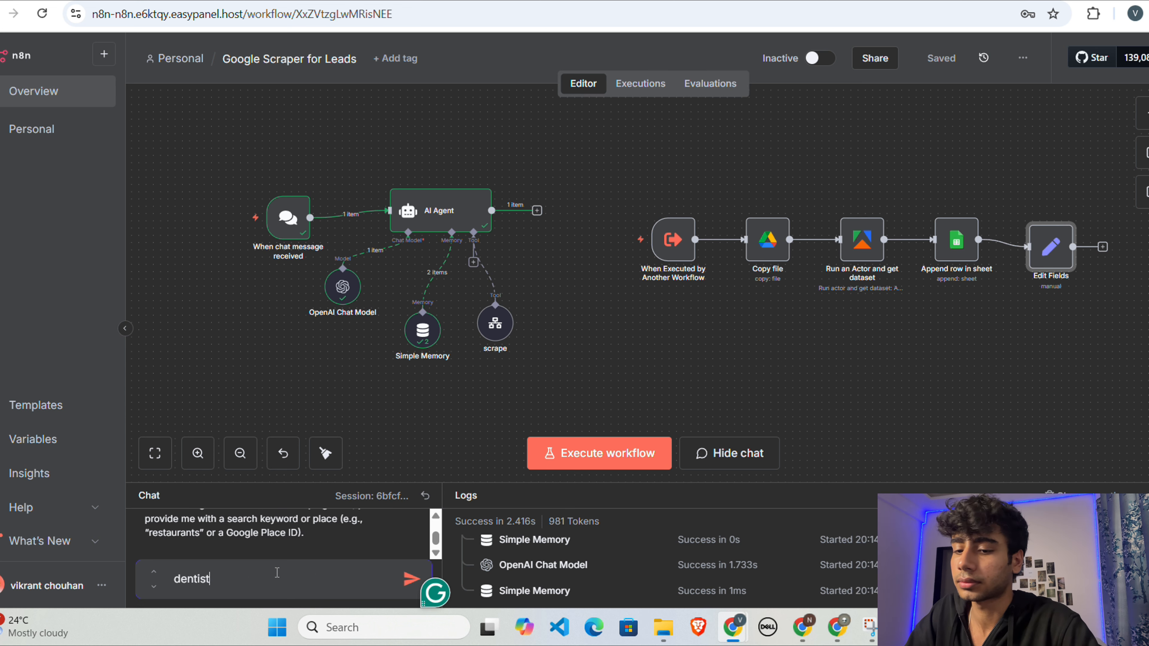
key("Return")
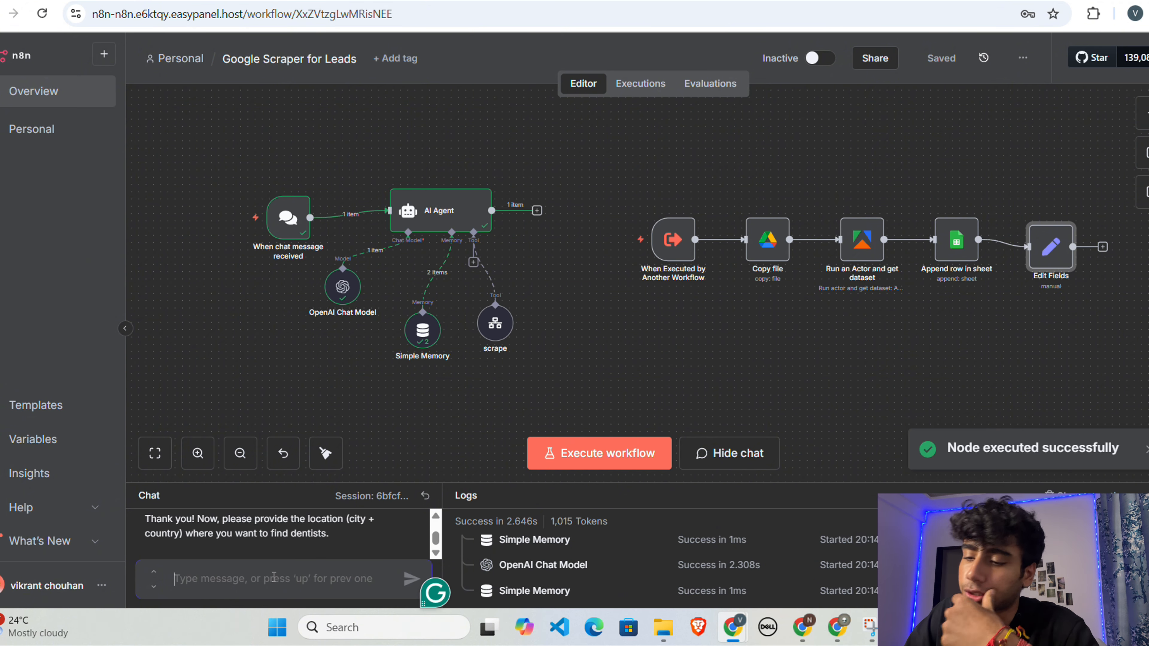
Step: Answer the agent's questions with the location "newyork usa" and 5 results per keyword
type("newyork")
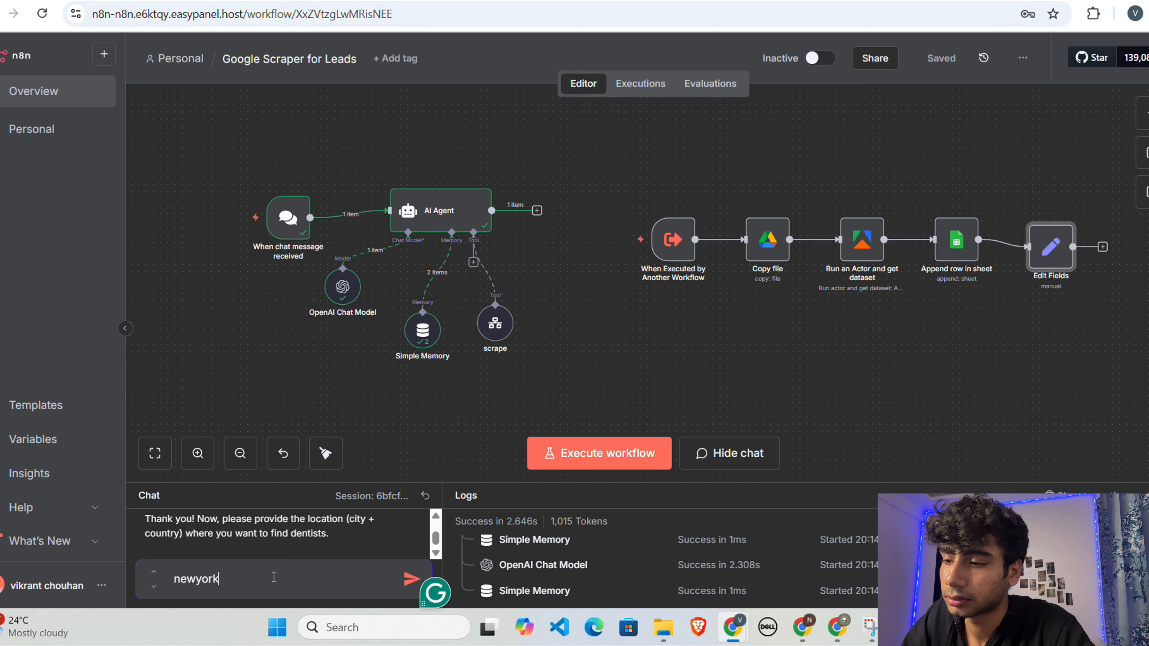
type(" usa")
key("Return")
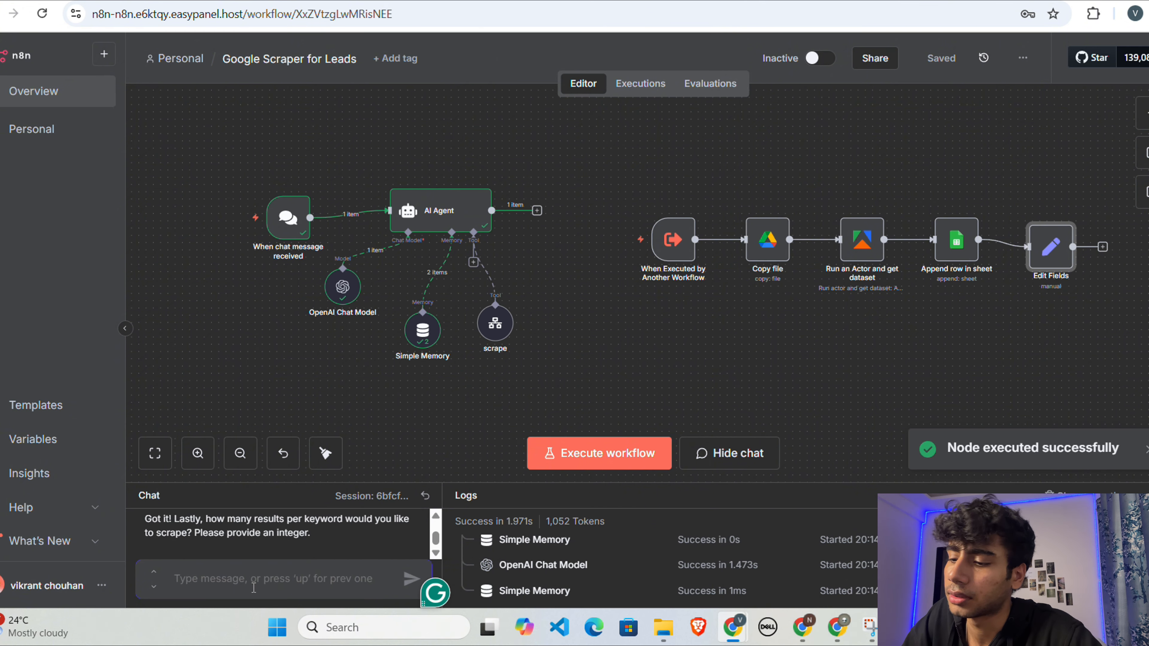
type("5")
key("Return")
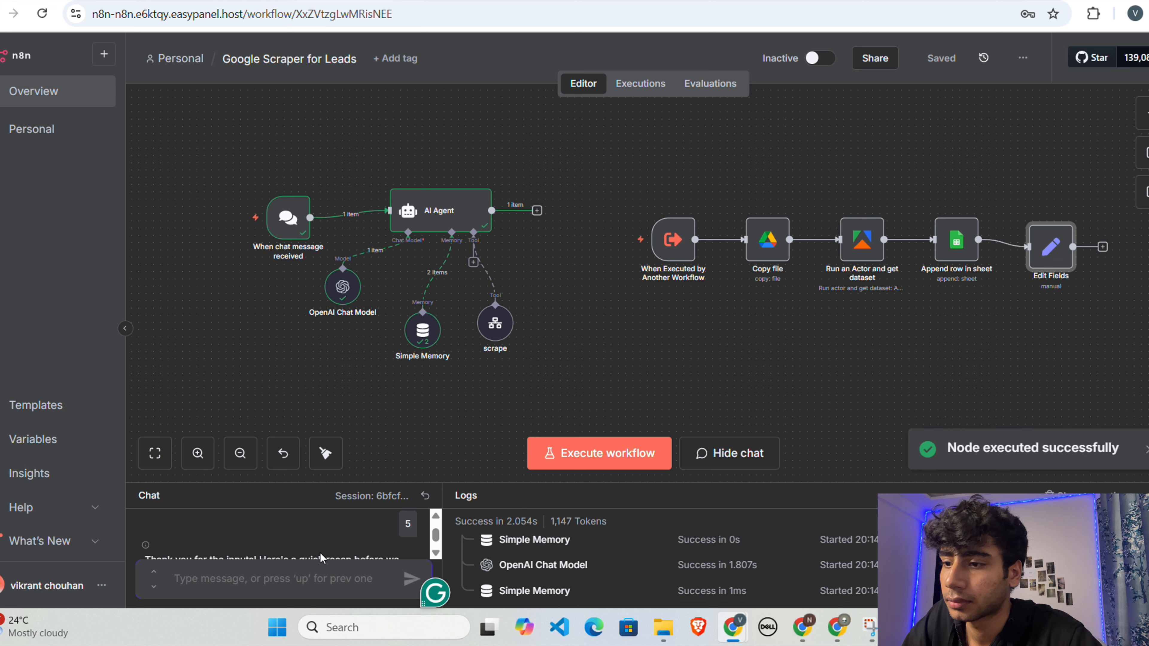
Step: Reply to the agent's optional-filters question without adding filters and review the proposed scraping parameters
scroll(314, 546, "down", 5)
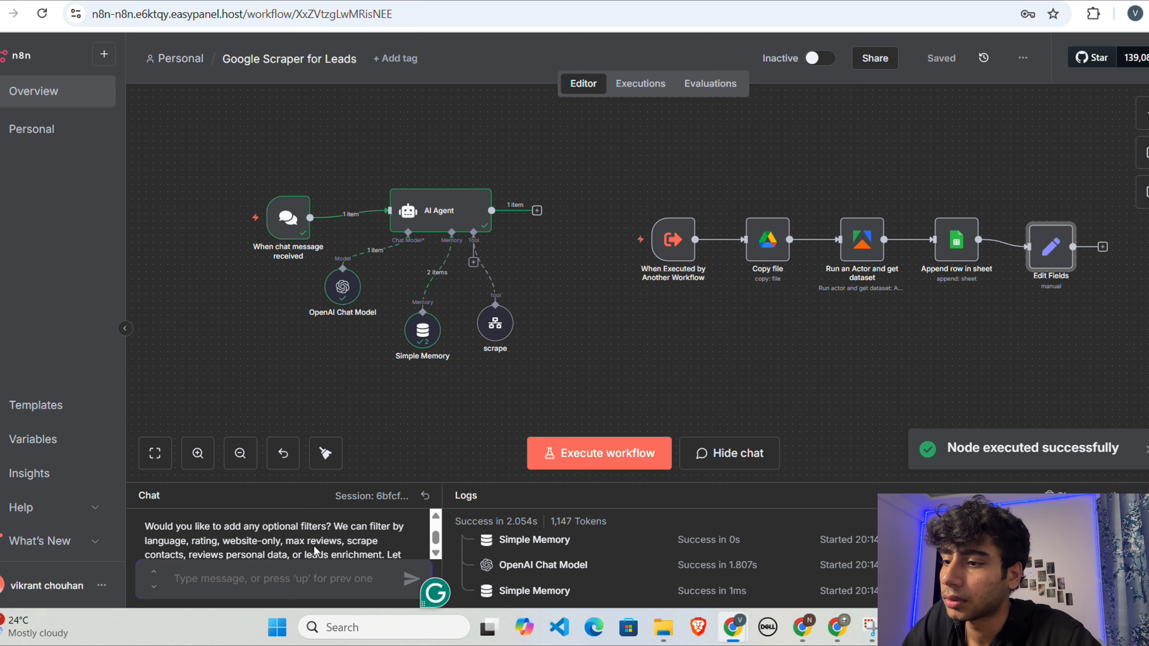
type("hi")
key("Return")
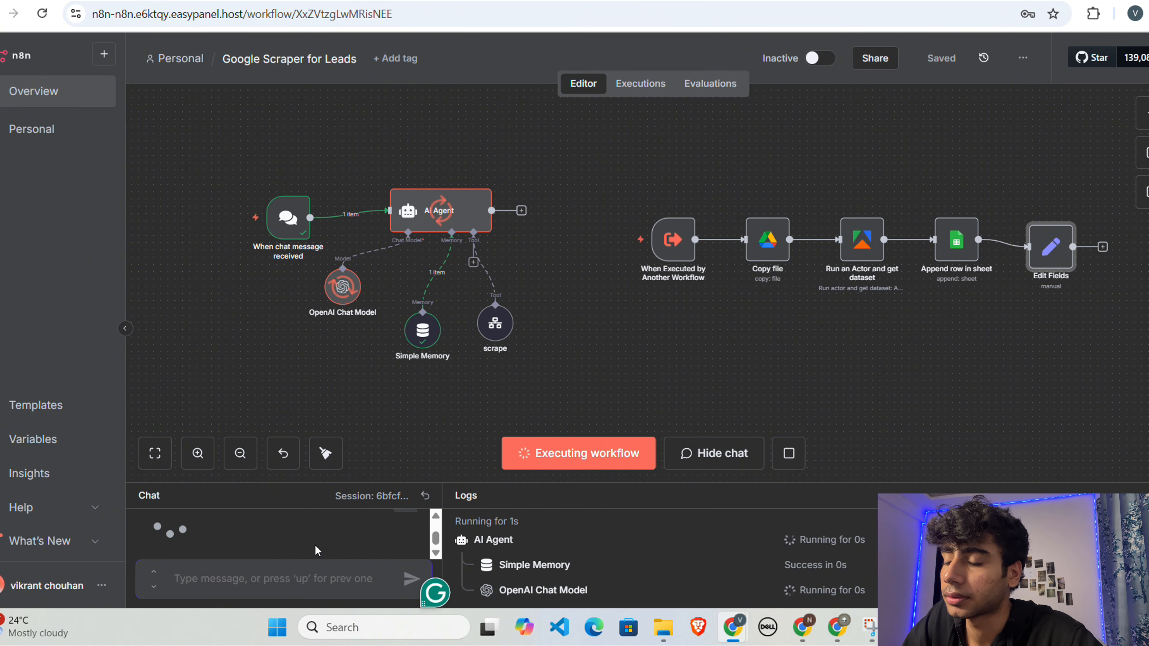
scroll(343, 545, "down", 2)
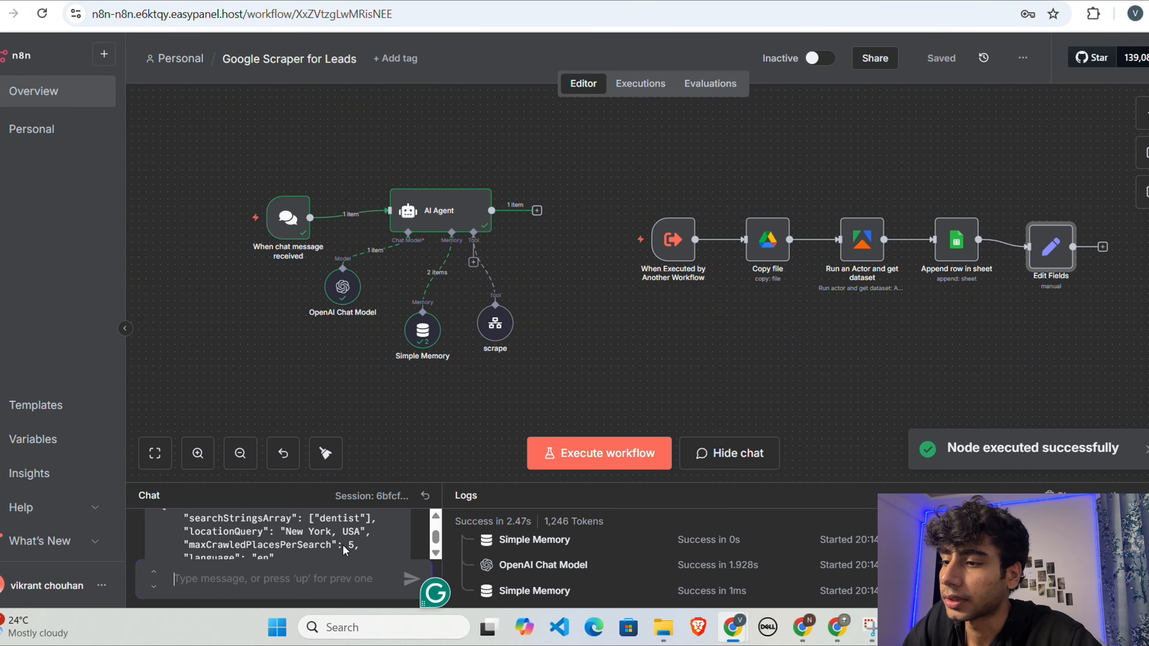
scroll(343, 545, "up", 1)
scroll(343, 544, "down", 1)
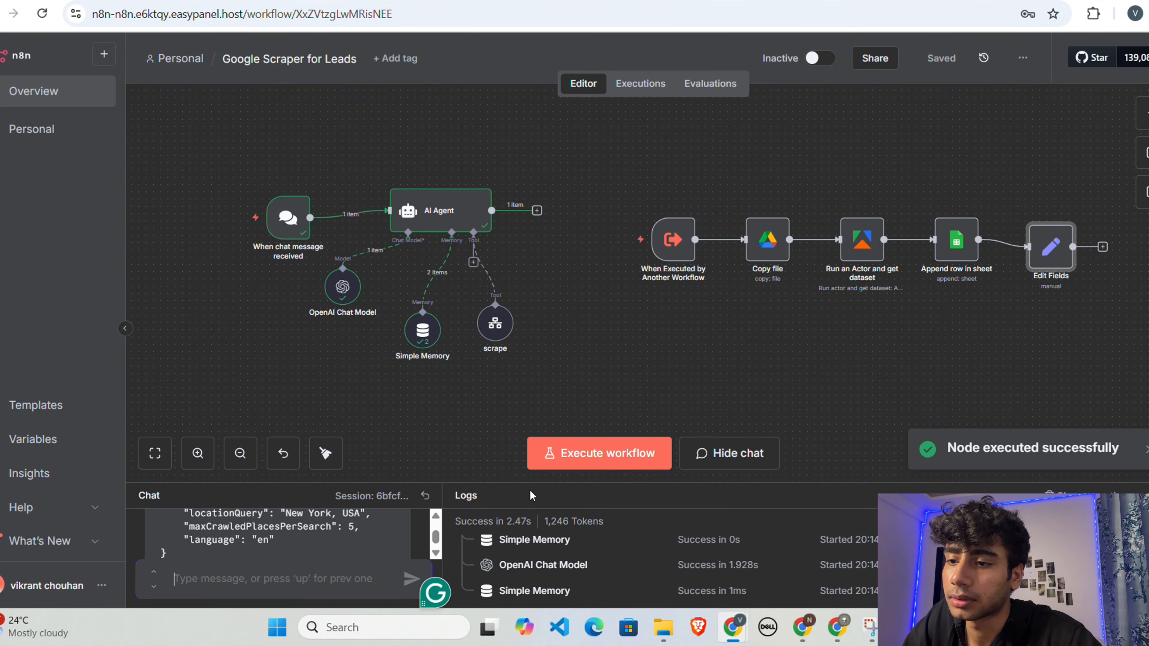
Step: Enlarge the chat area to read the full summary and confirm the scrape with "yes"
left_click_drag(532, 481, 518, 331)
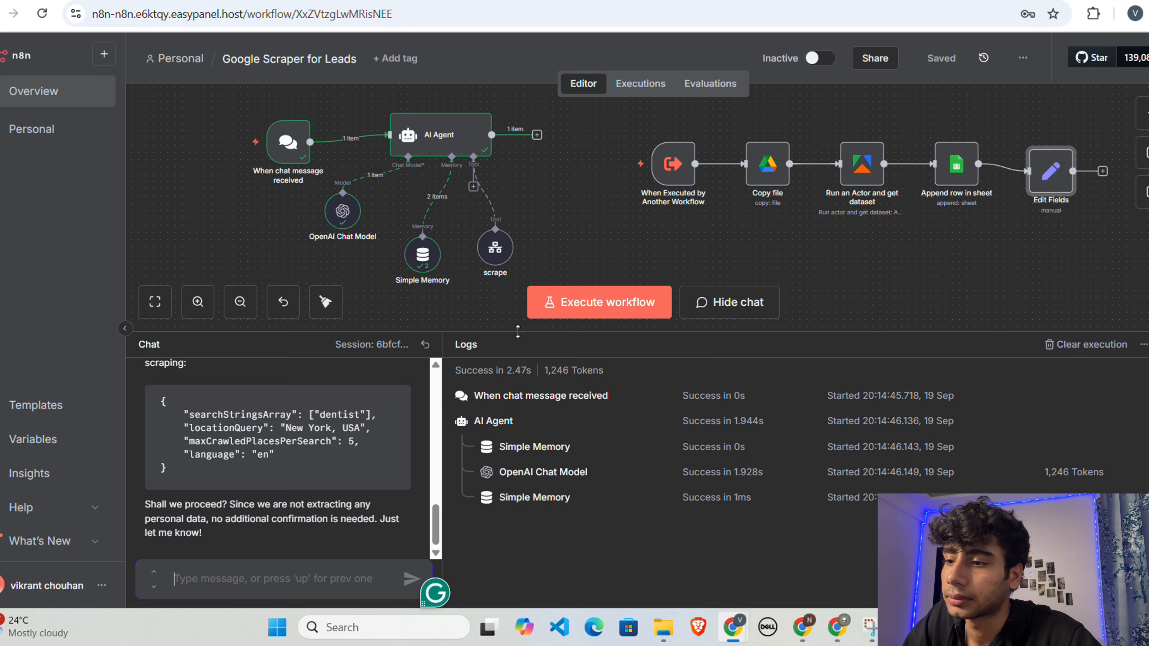
left_click(243, 584)
type("yes")
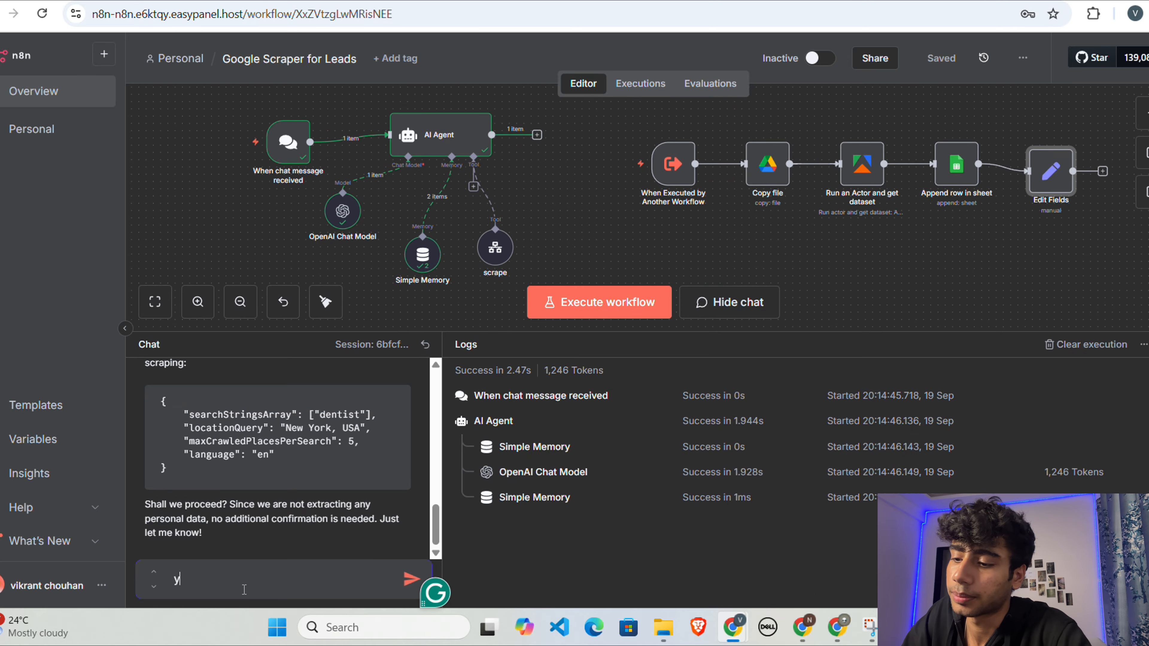
key("Return")
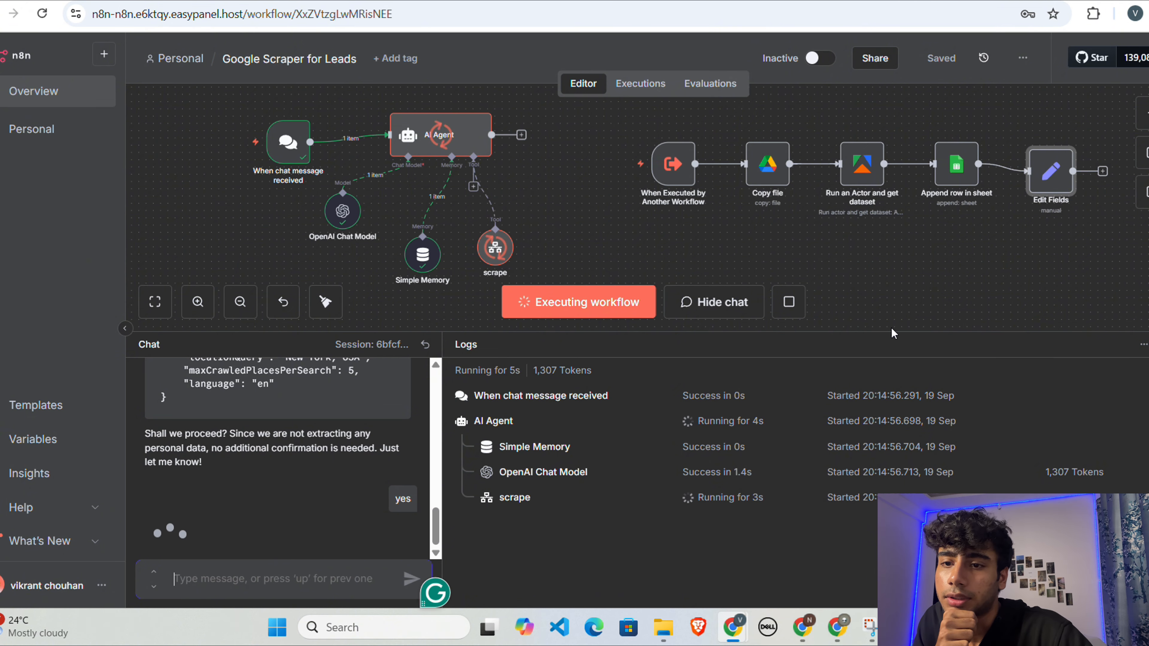
left_click_drag(895, 332, 898, 387)
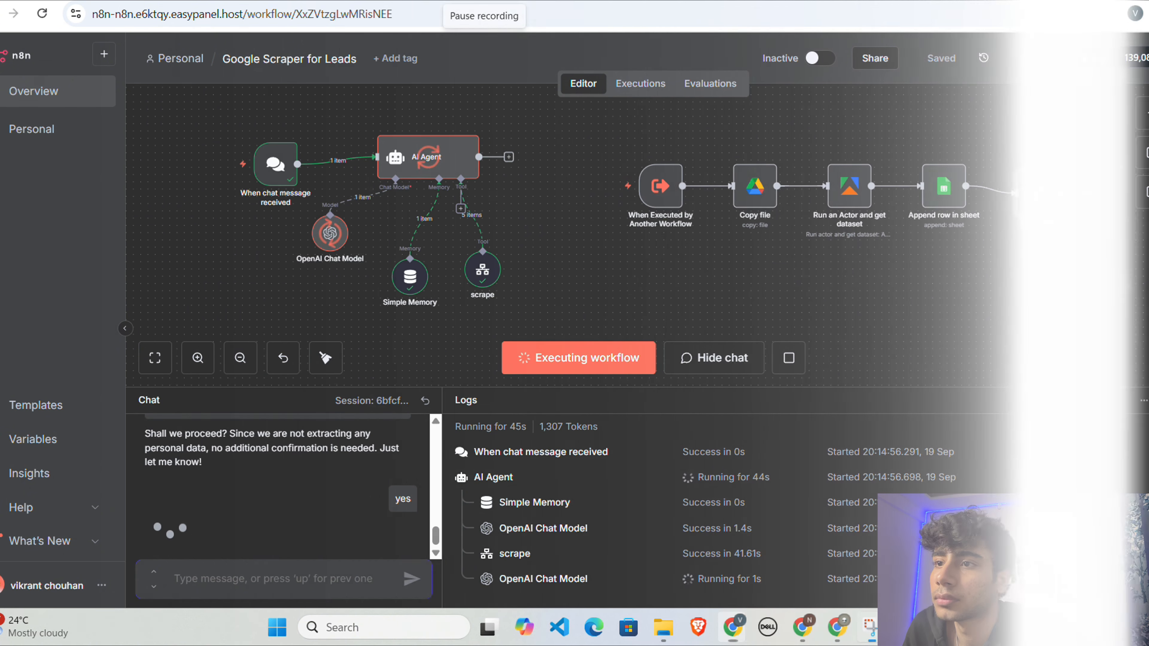
Step: Read the agent's reply about the completed scrape and open its Google Sheets link
scroll(467, 295, "down", 1)
scroll(329, 487, "down", 1)
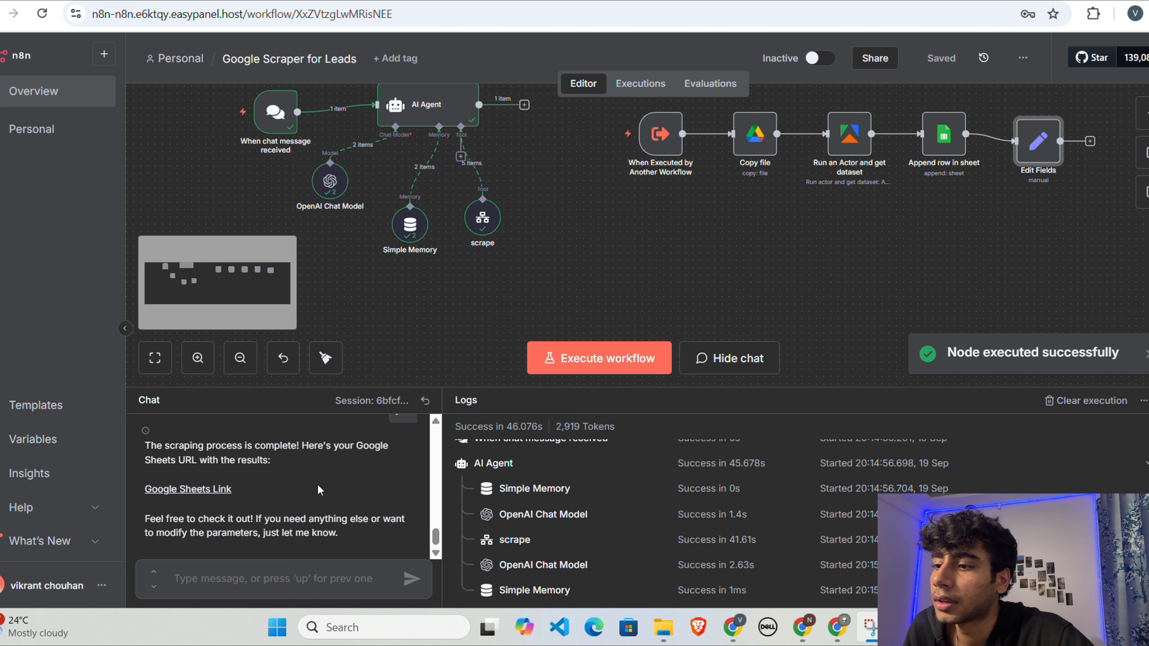
left_click(221, 494)
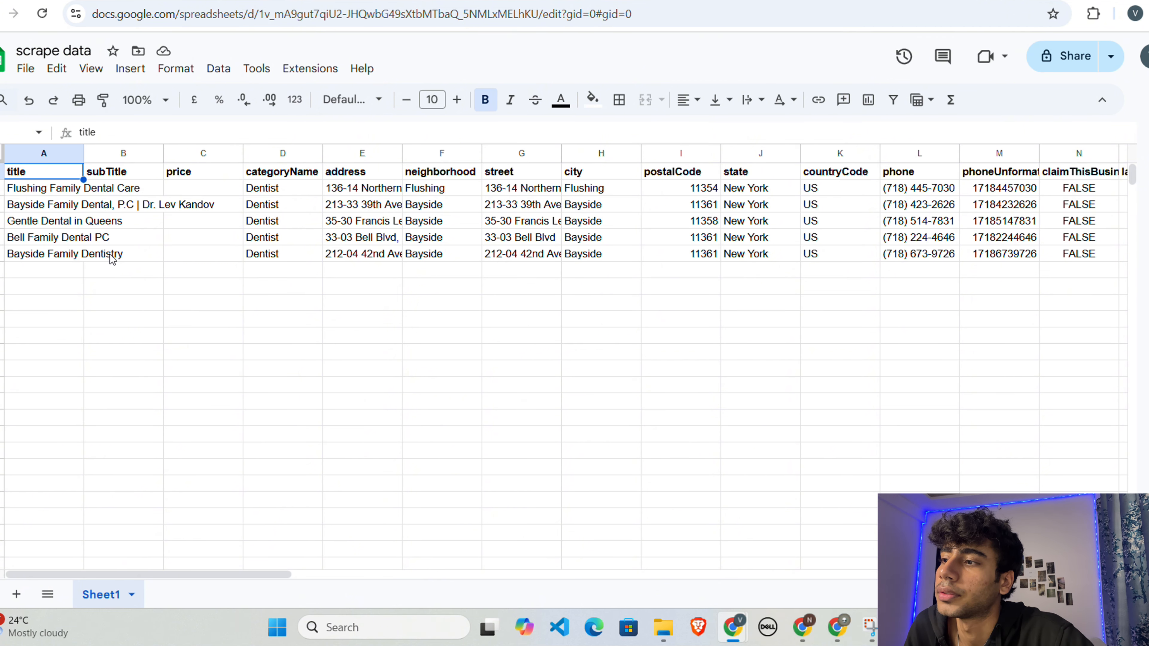
Step: Examine the scraped dentist rows across the columns and open the map preview of the Flushing Family Dental Care link in the url column
scroll(228, 292, "right", 2)
scroll(228, 292, "left", 2)
scroll(228, 293, "right", 3)
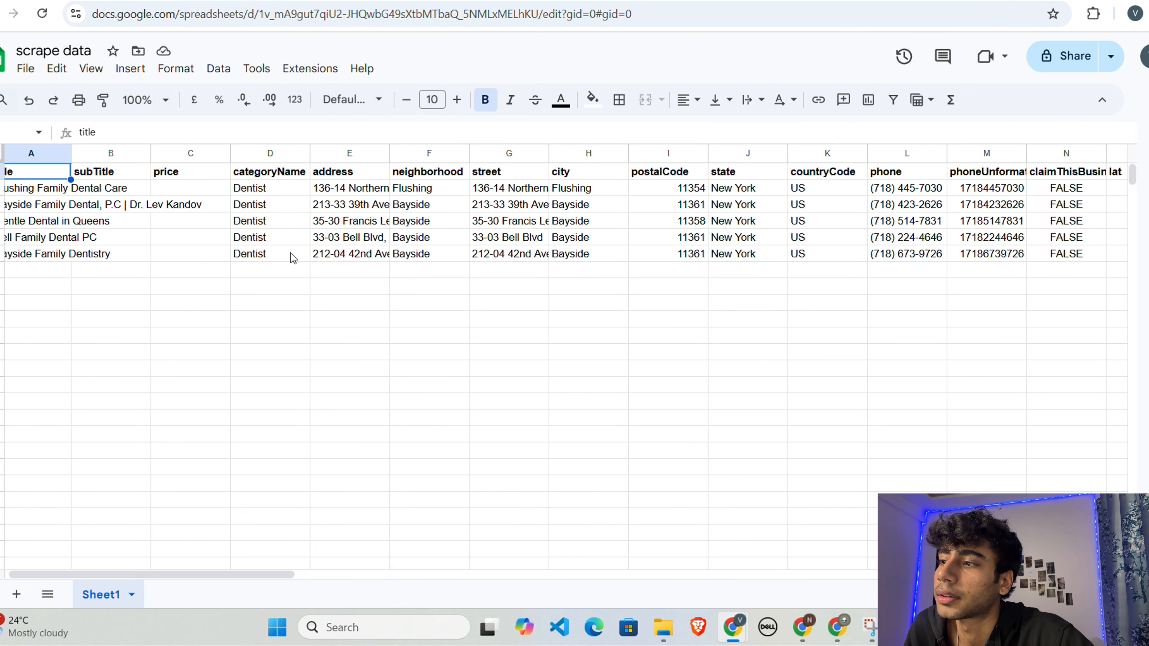
scroll(291, 254, "left", 3)
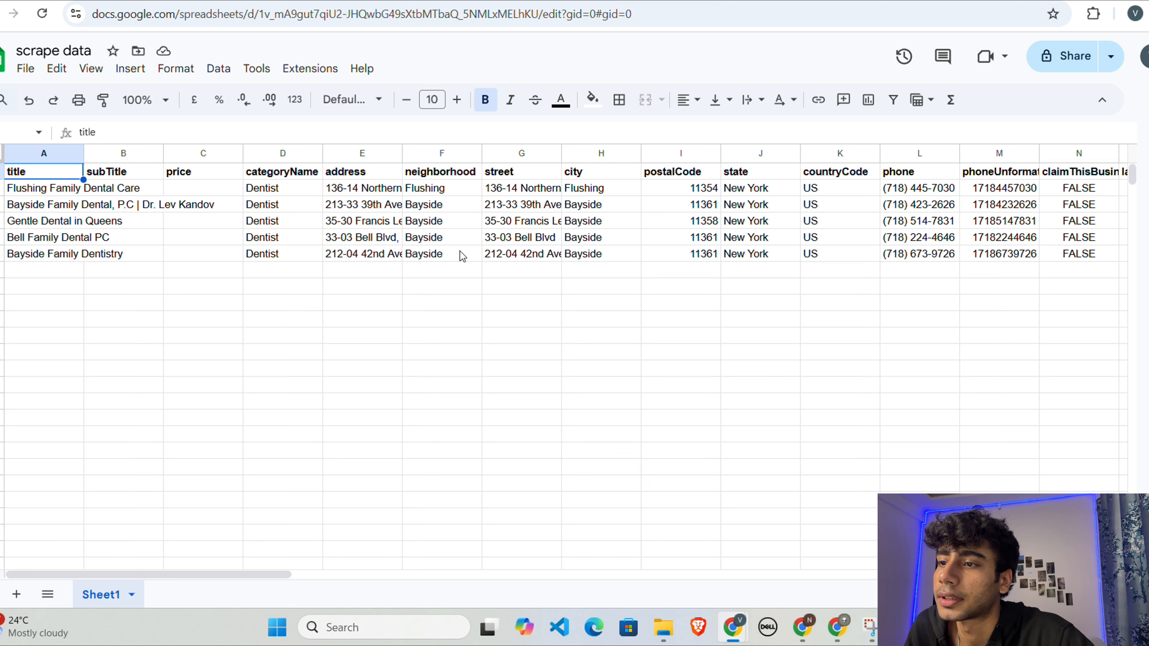
scroll(460, 252, "right", 8)
scroll(459, 252, "right", 20)
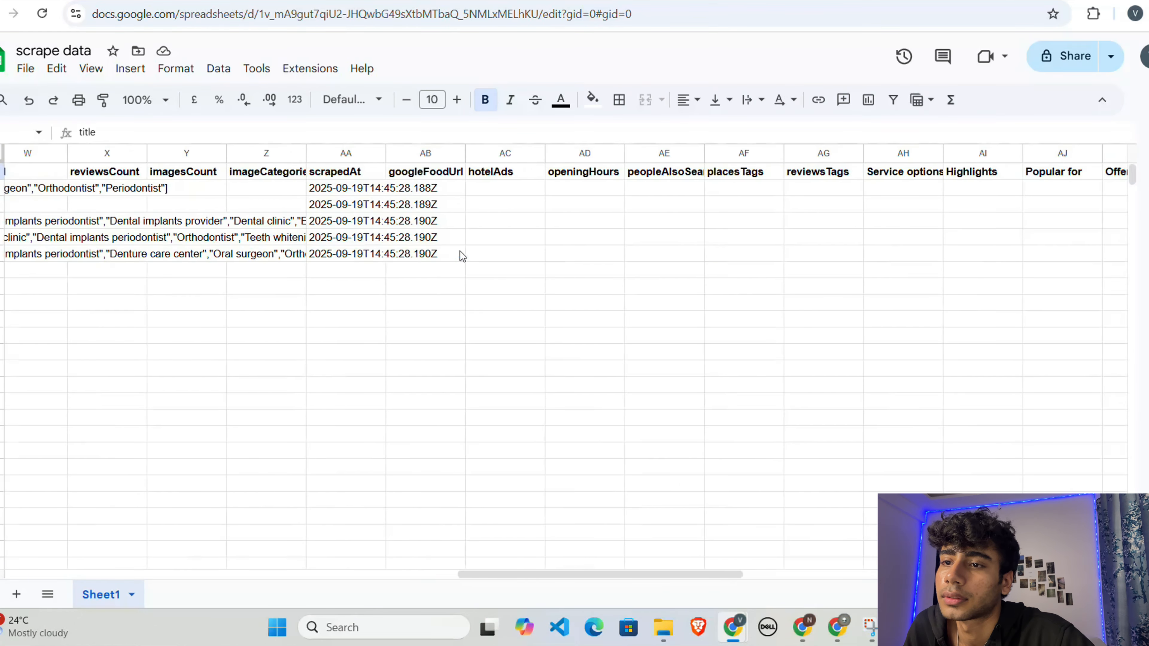
scroll(460, 256, "right", 8)
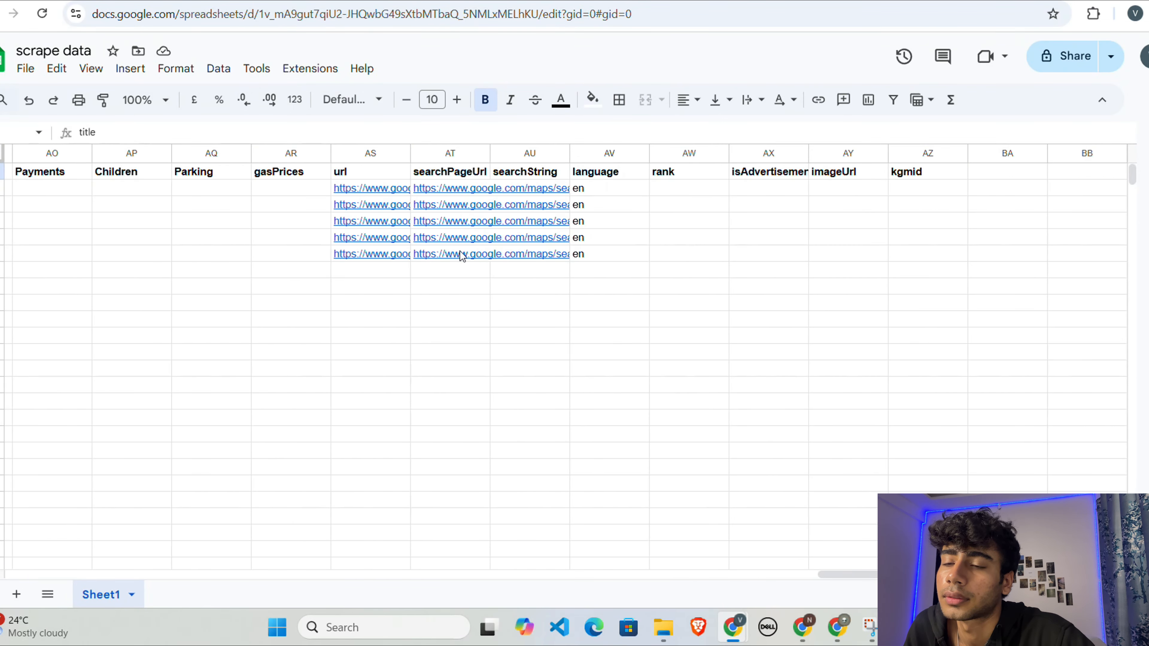
left_click(390, 193)
left_click(450, 330)
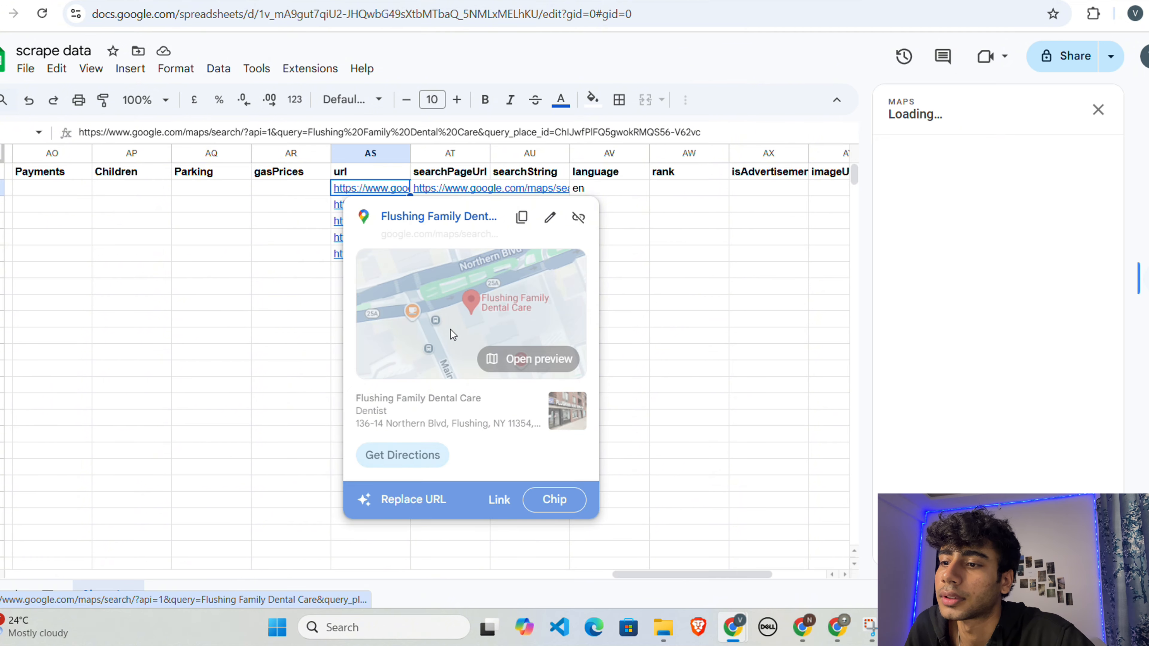